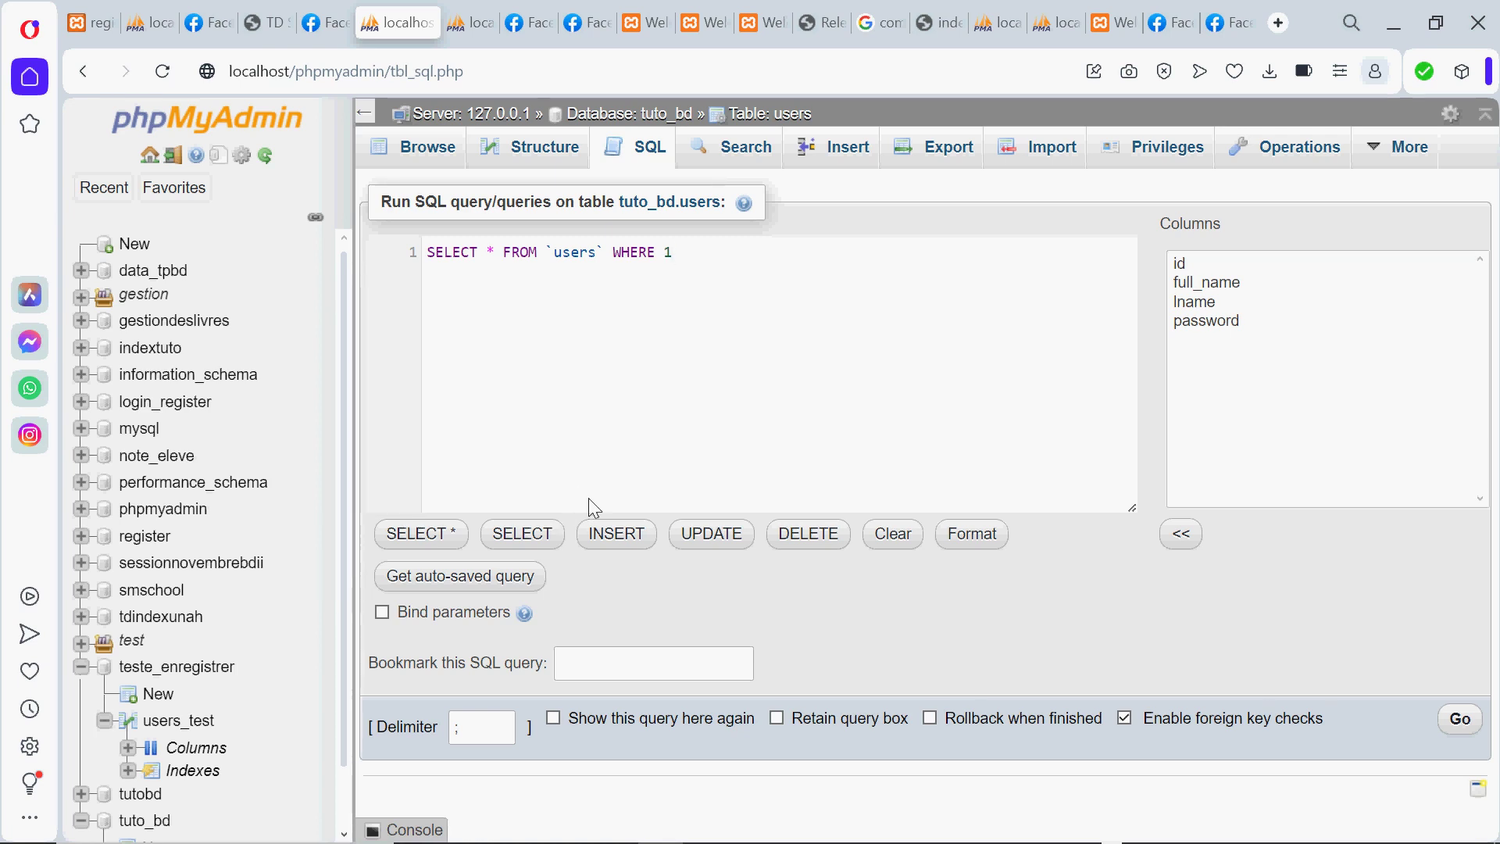
Enter the database name geek_data in the New database form and create it
click(611, 491)
click(136, 244)
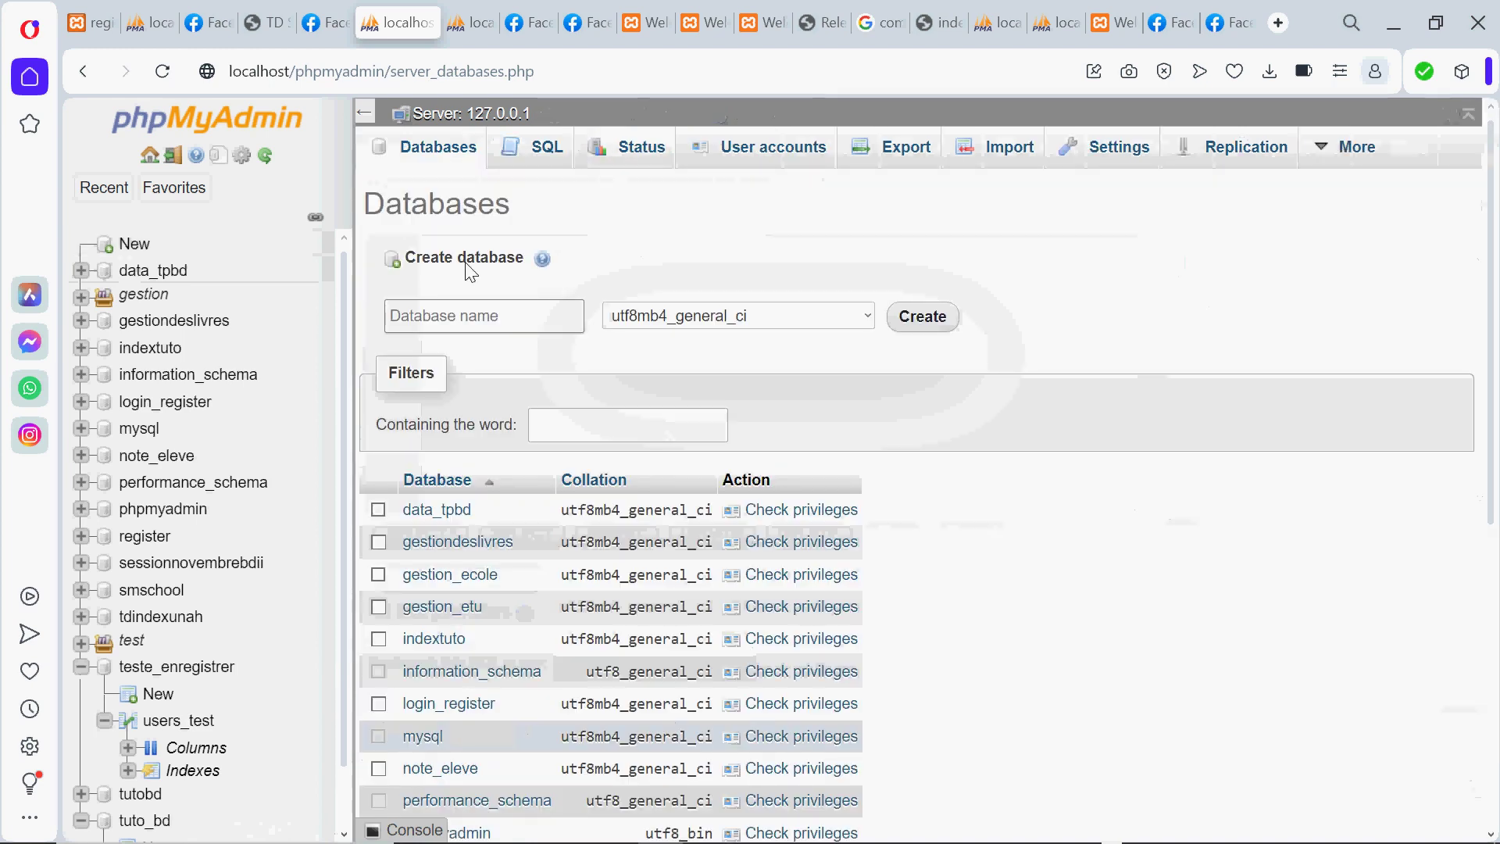
click(442, 316)
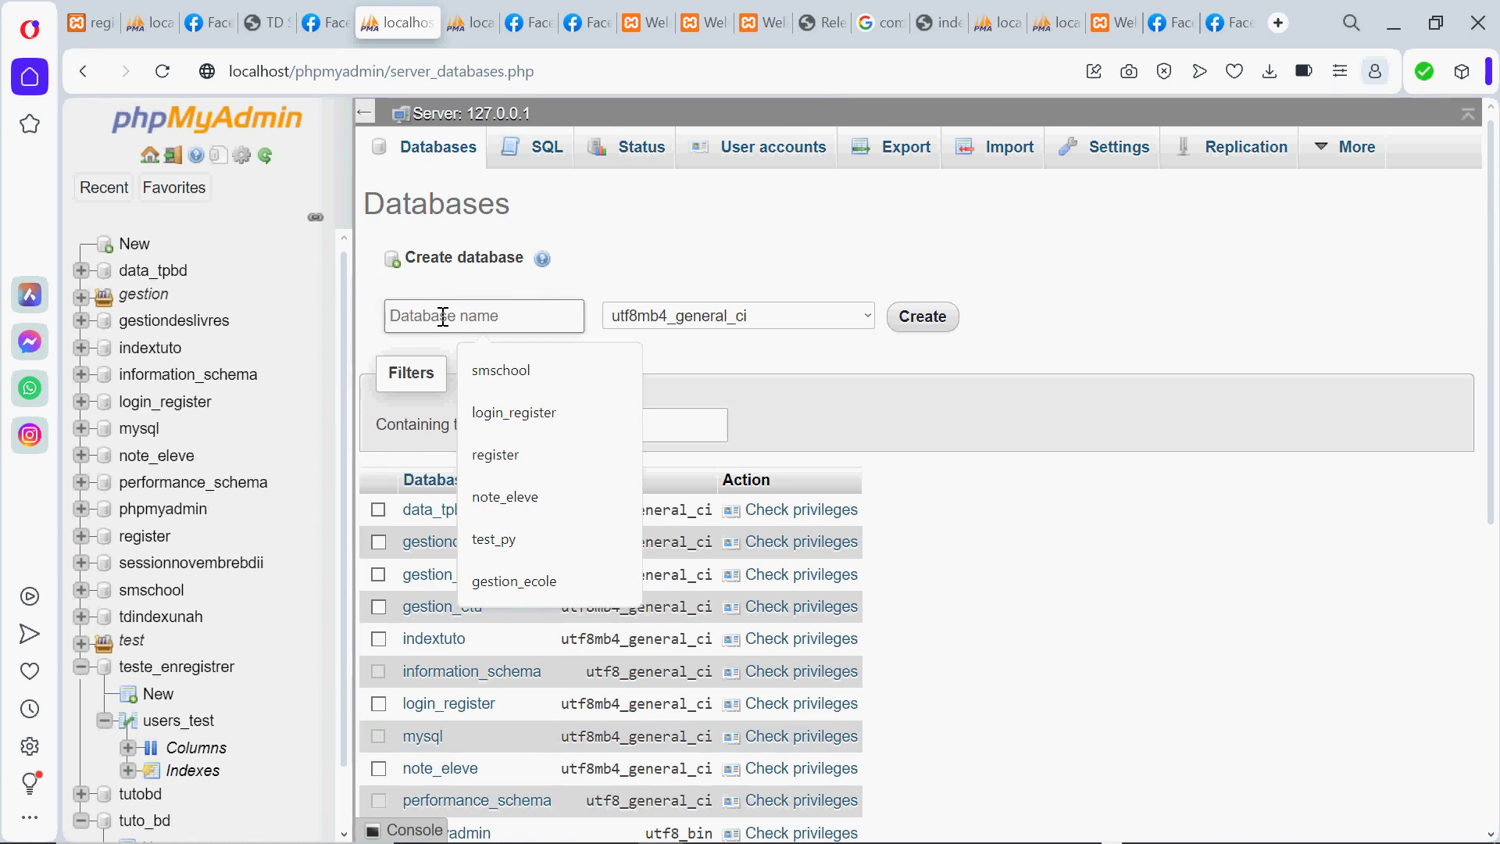
text(geee)
key(BackSpace)
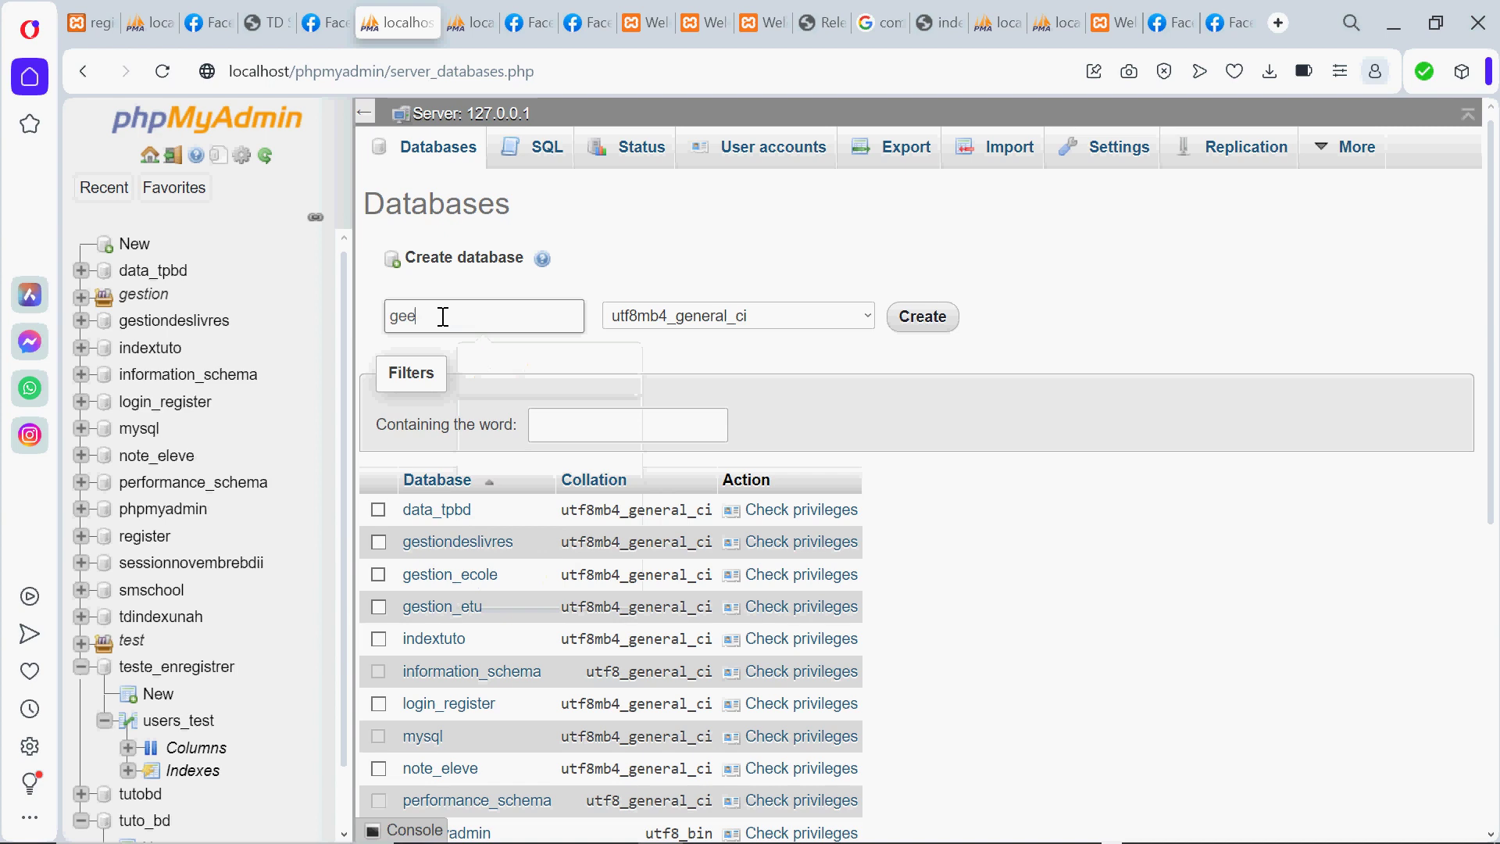
text(k_)
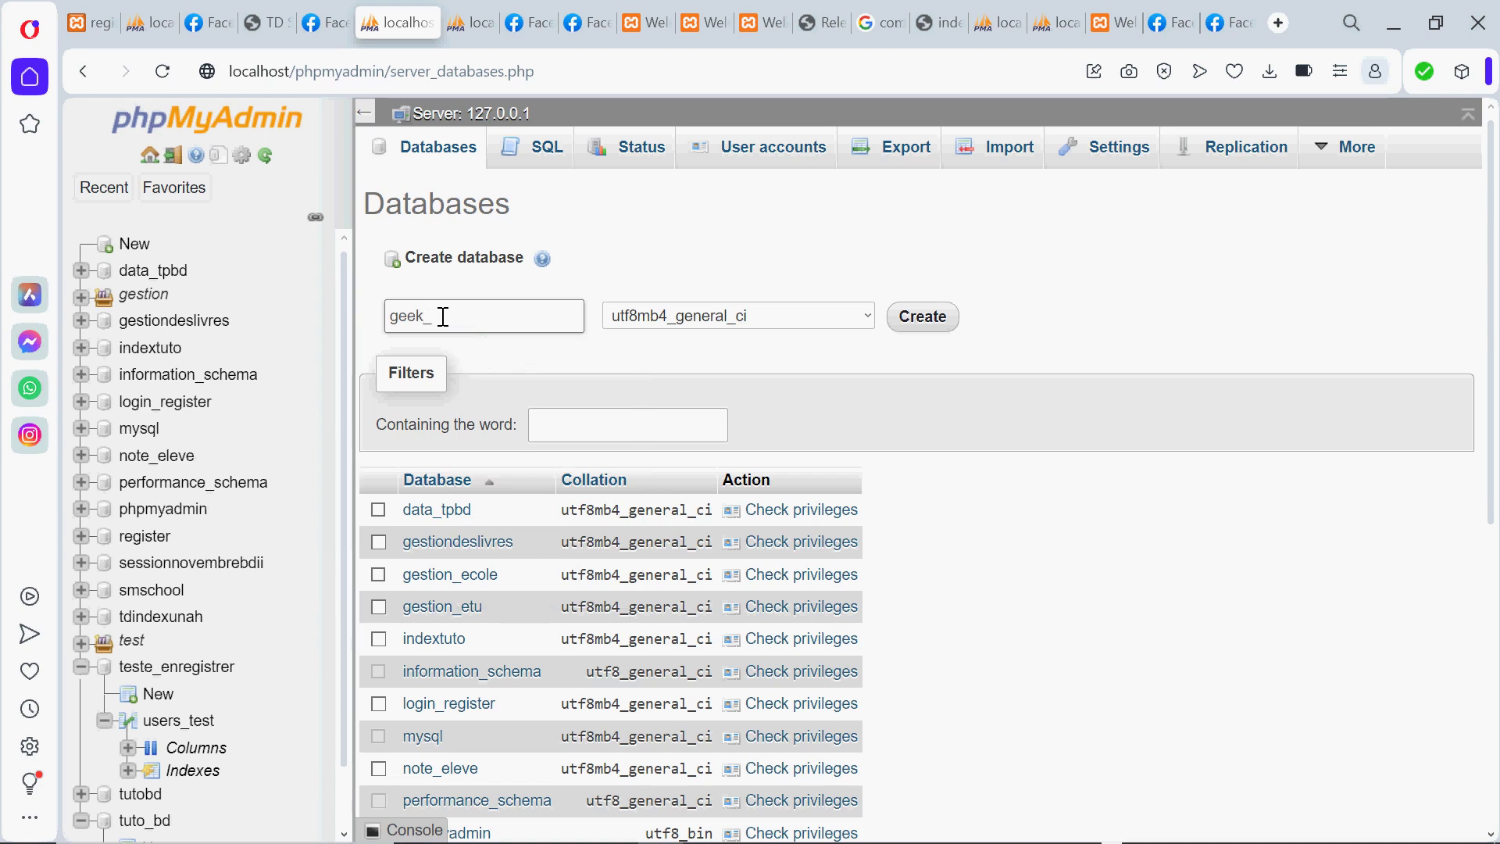
text(data)
click(931, 322)
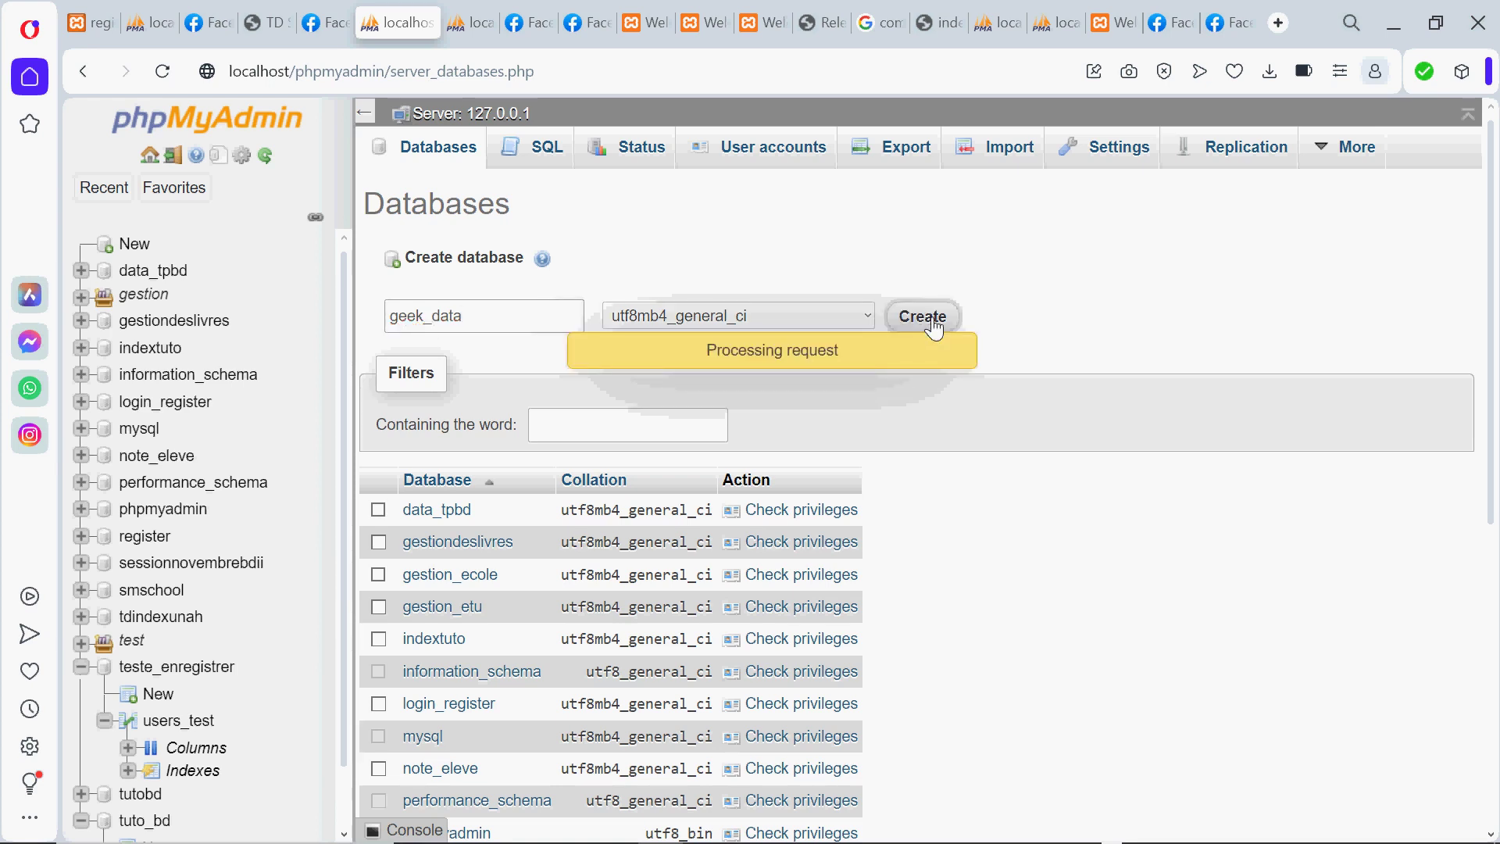
click(935, 325)
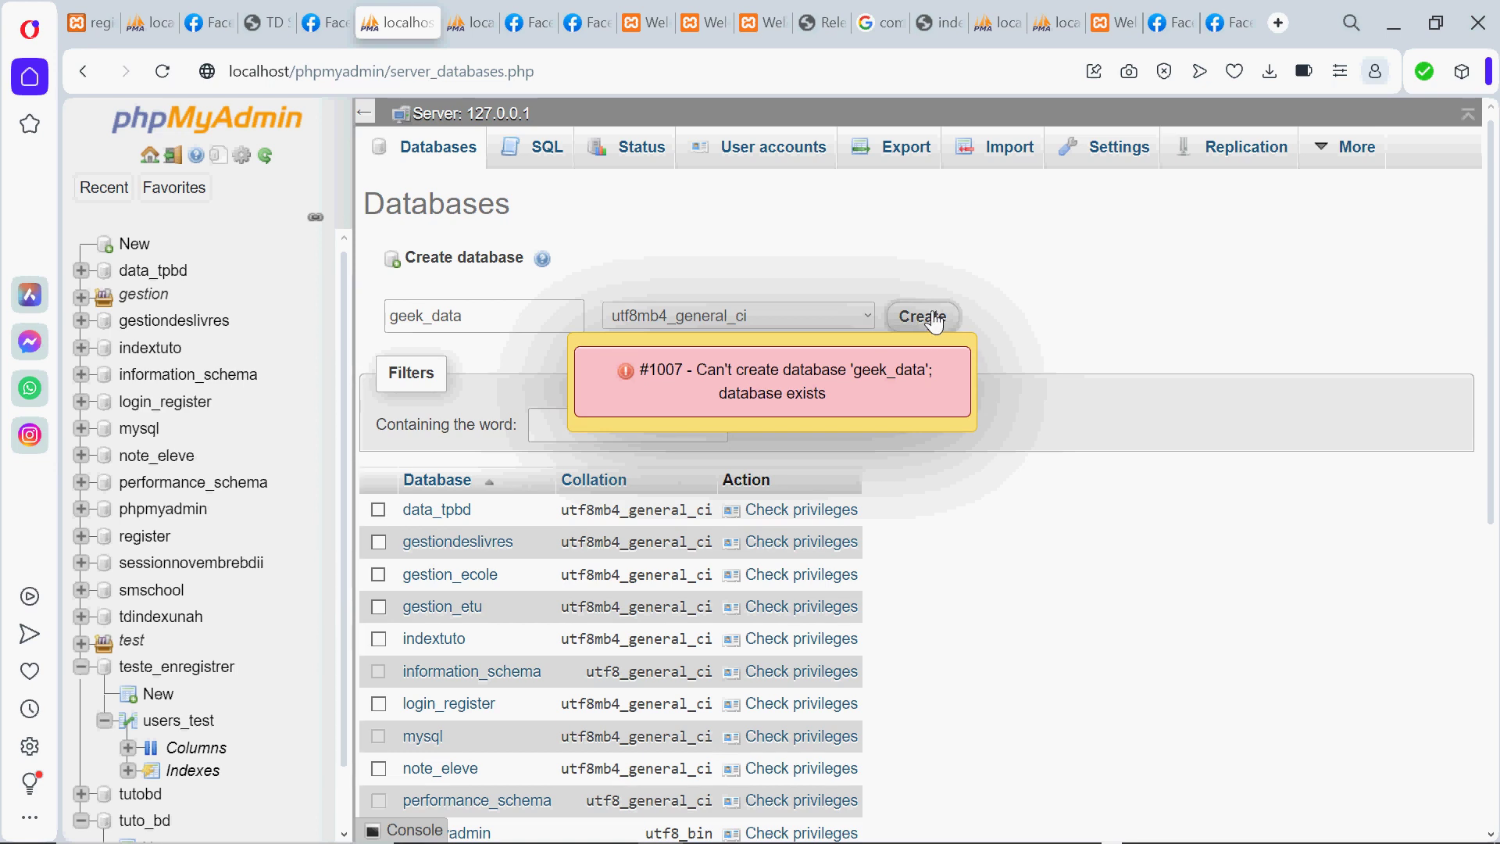
click(934, 324)
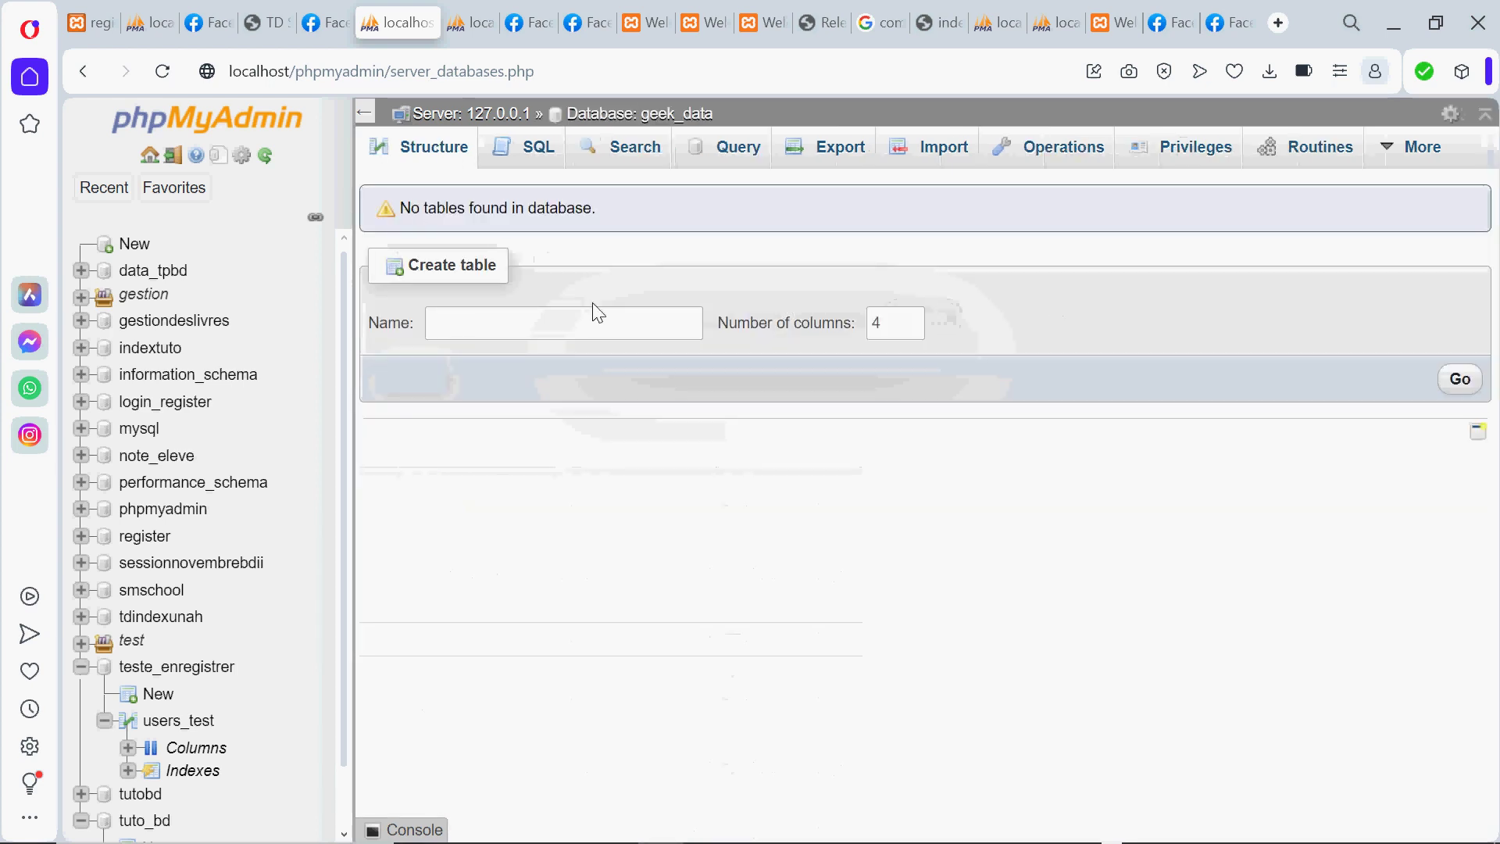
Create the table data_developpeur with 5 columns in geek_data
click(505, 320)
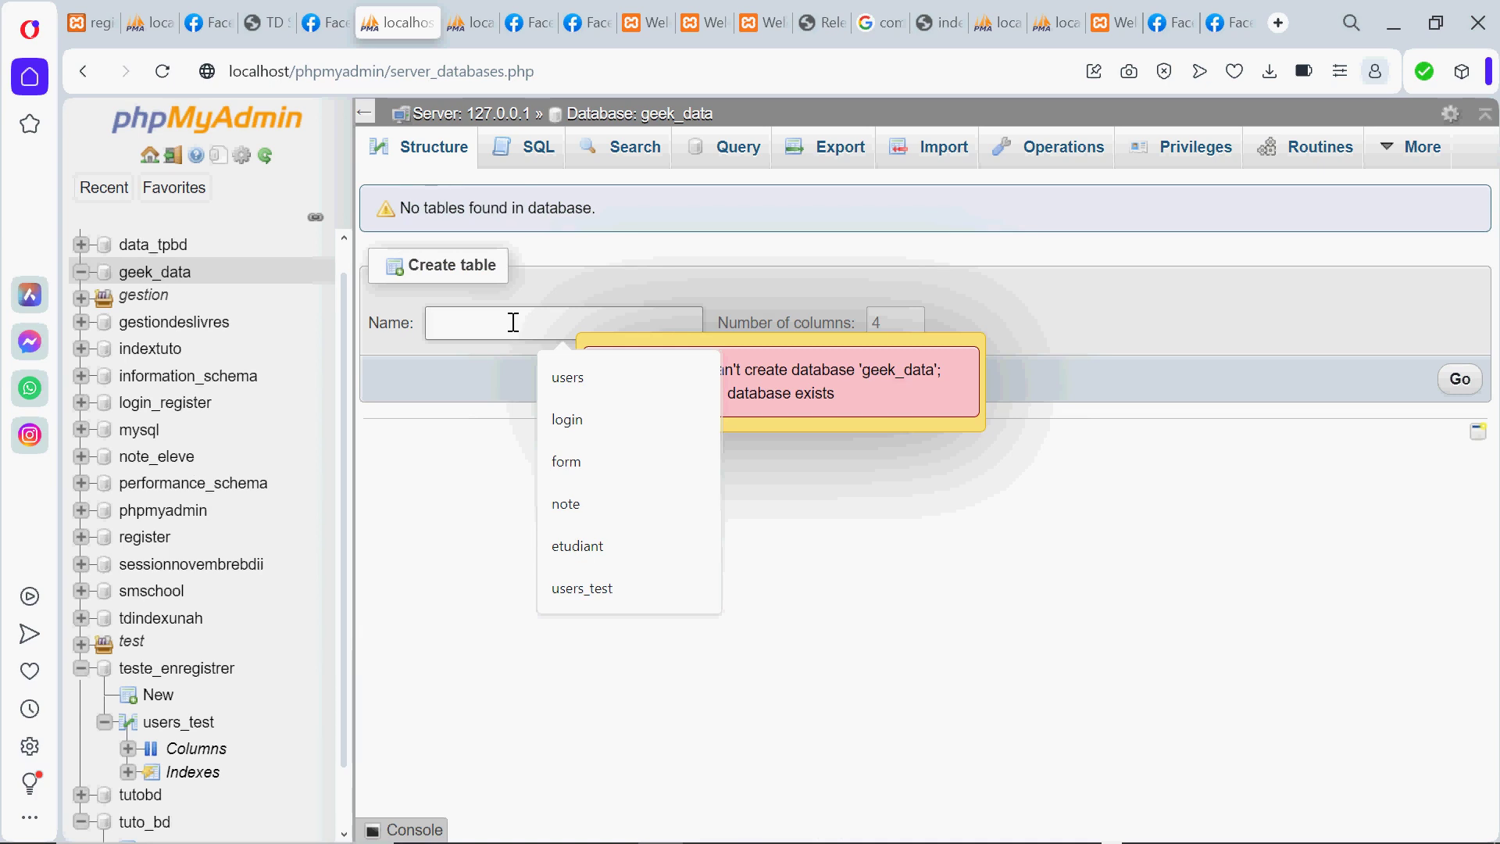
text(data_)
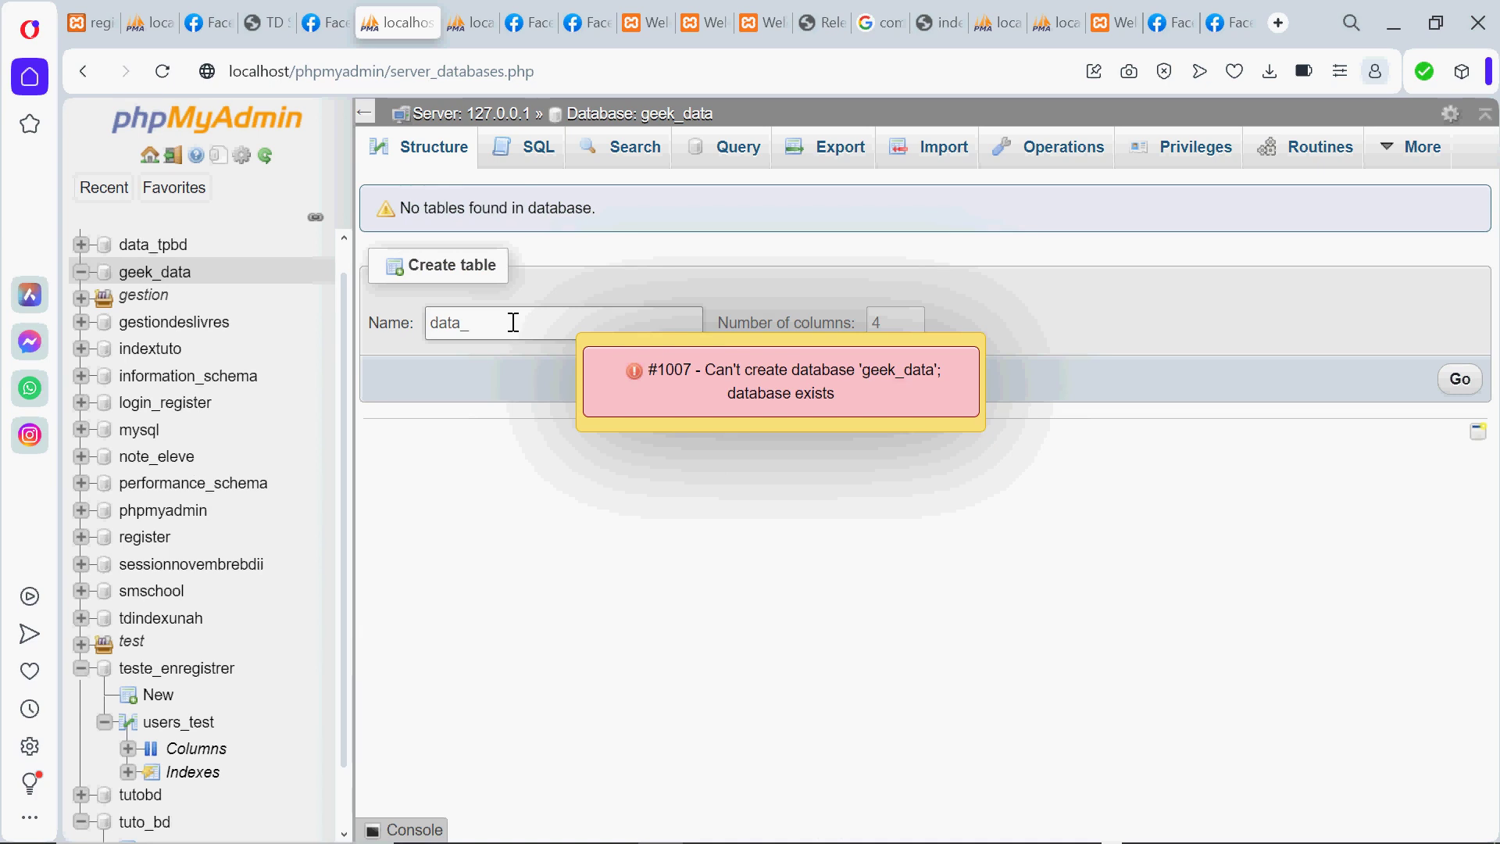
text(e)
key(BackSpace)
text(devw)
key(BackSpace)
text(l)
key(BackSpace)
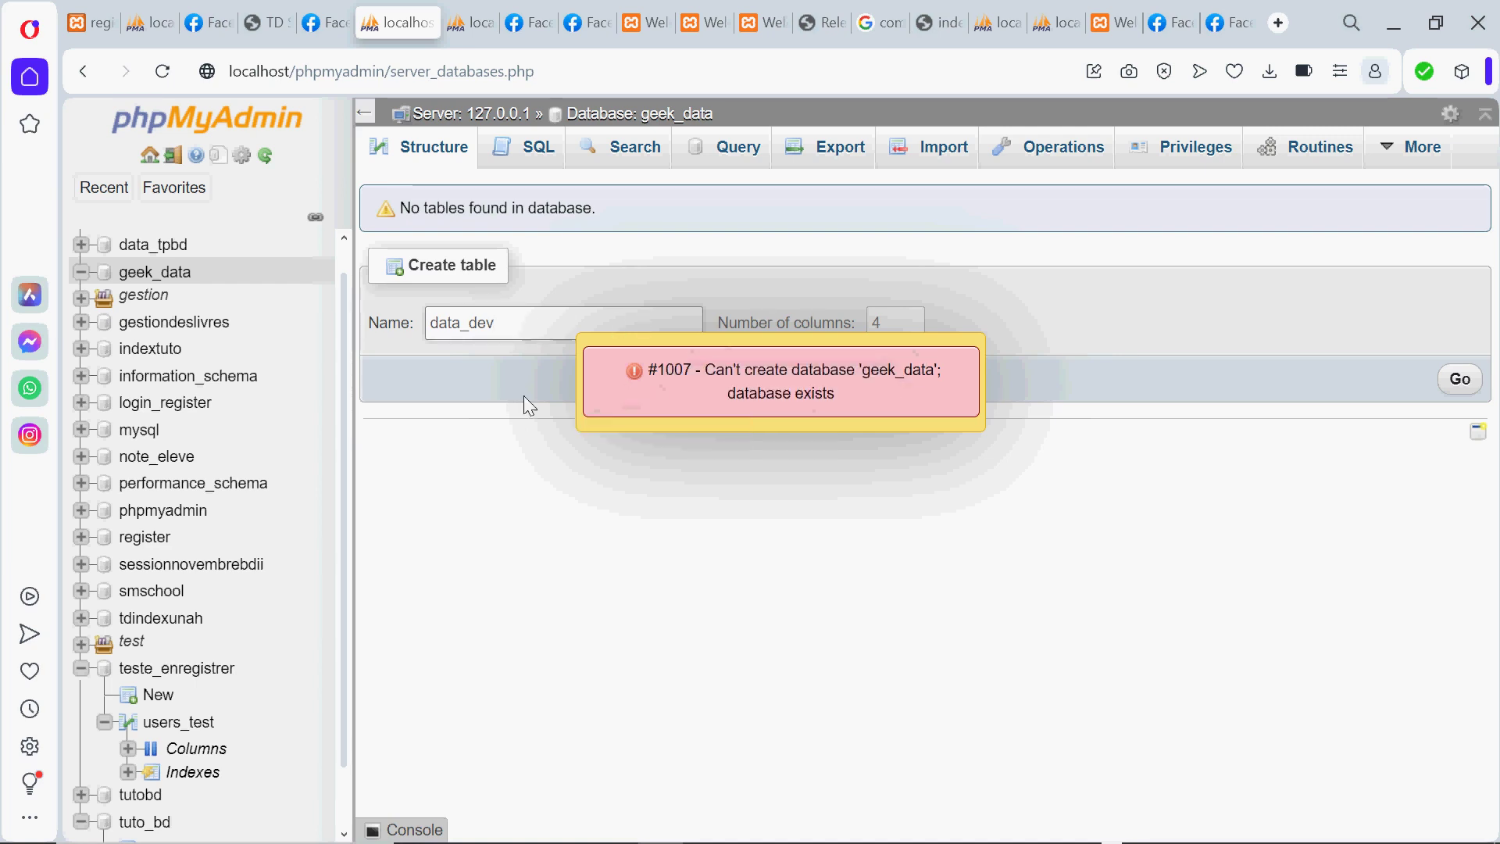
text(elo)
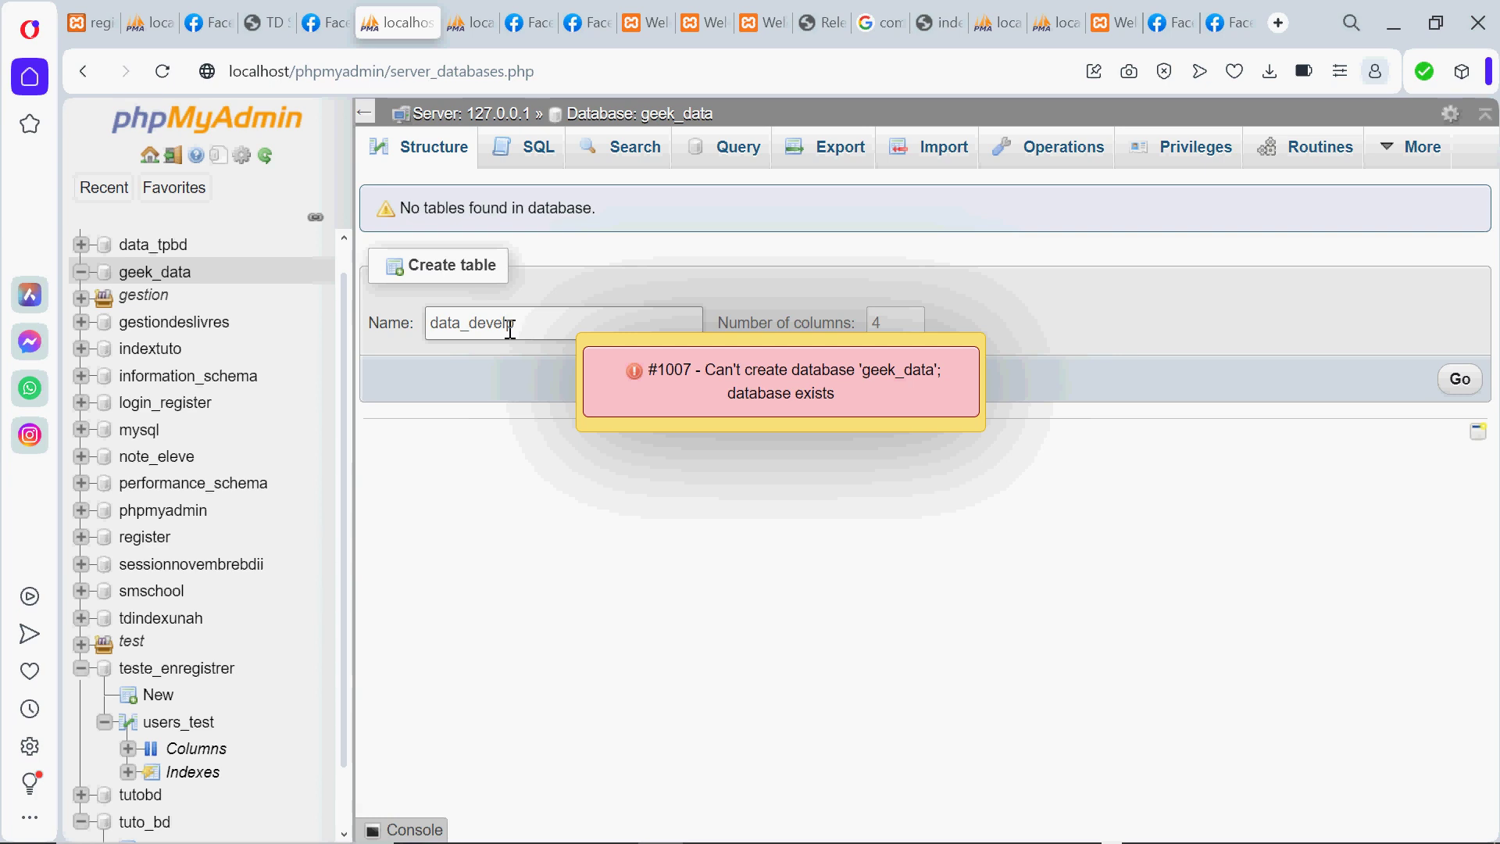
text(ppeur)
click(888, 320)
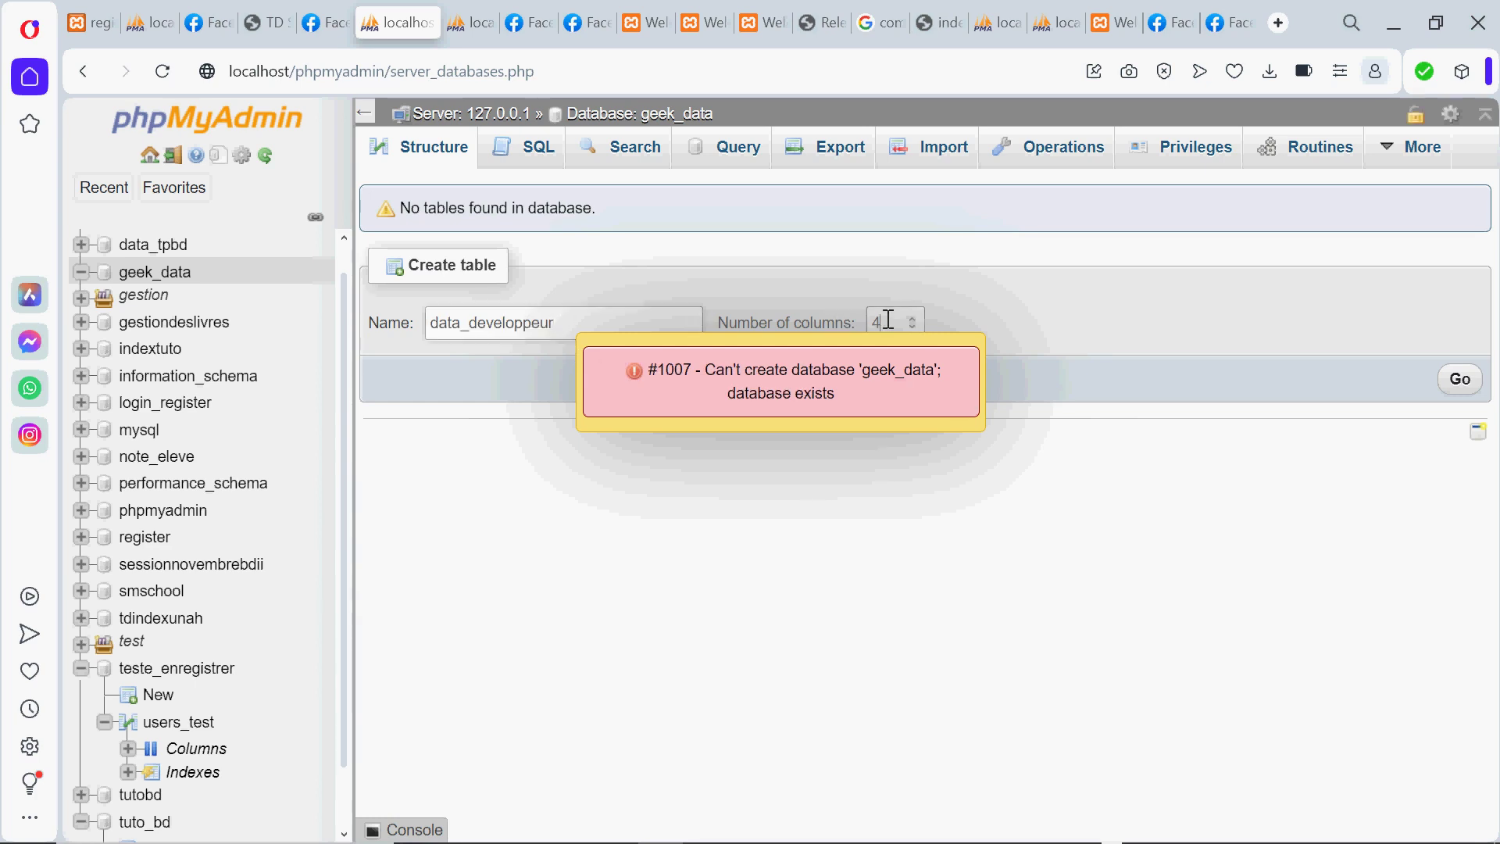
text(5)
click(1472, 382)
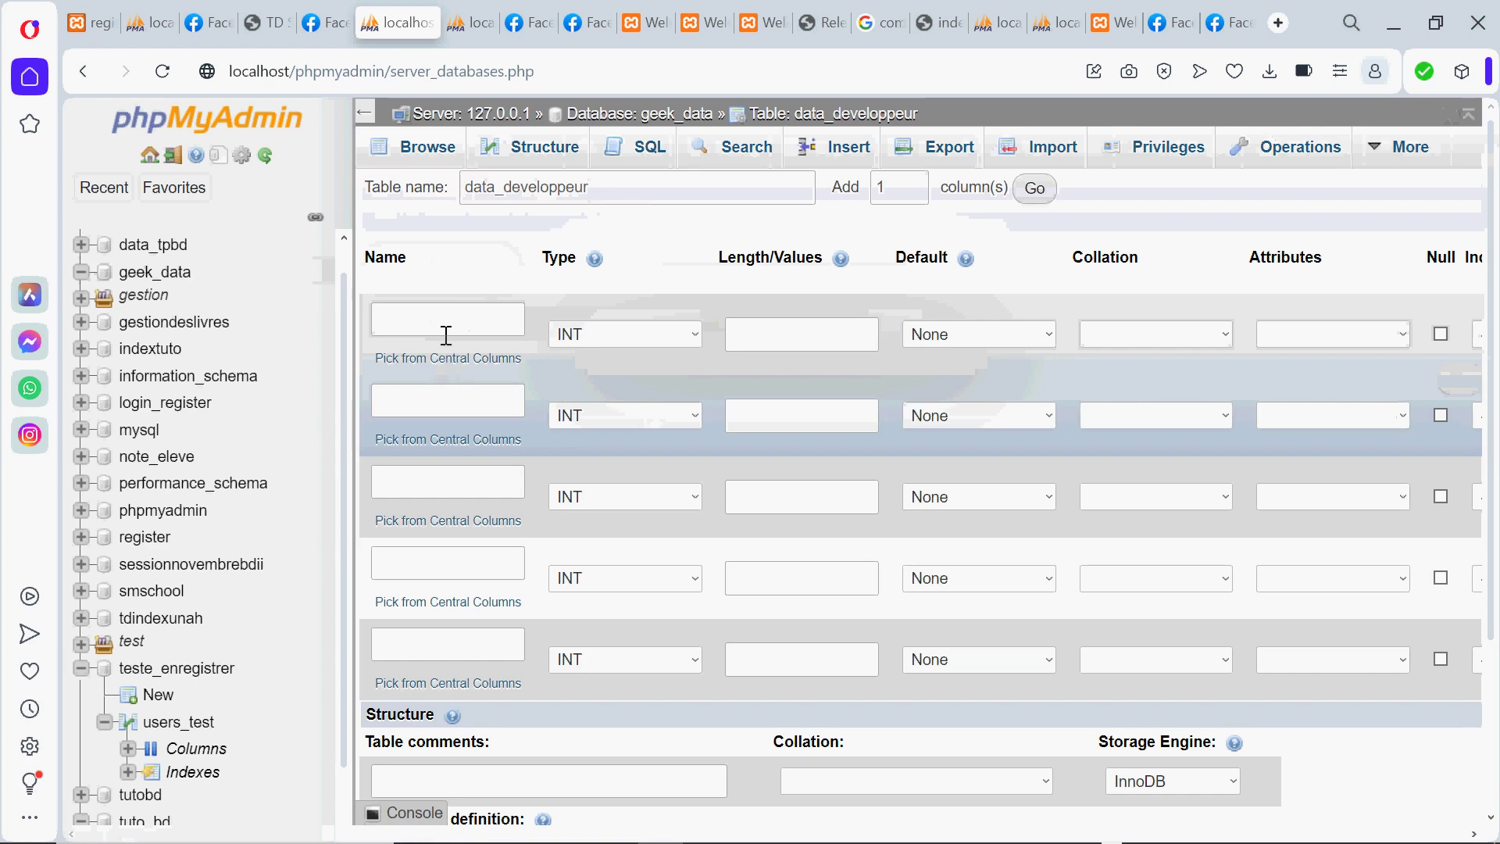
Name the first three columns id, nom and prenom
click(447, 318)
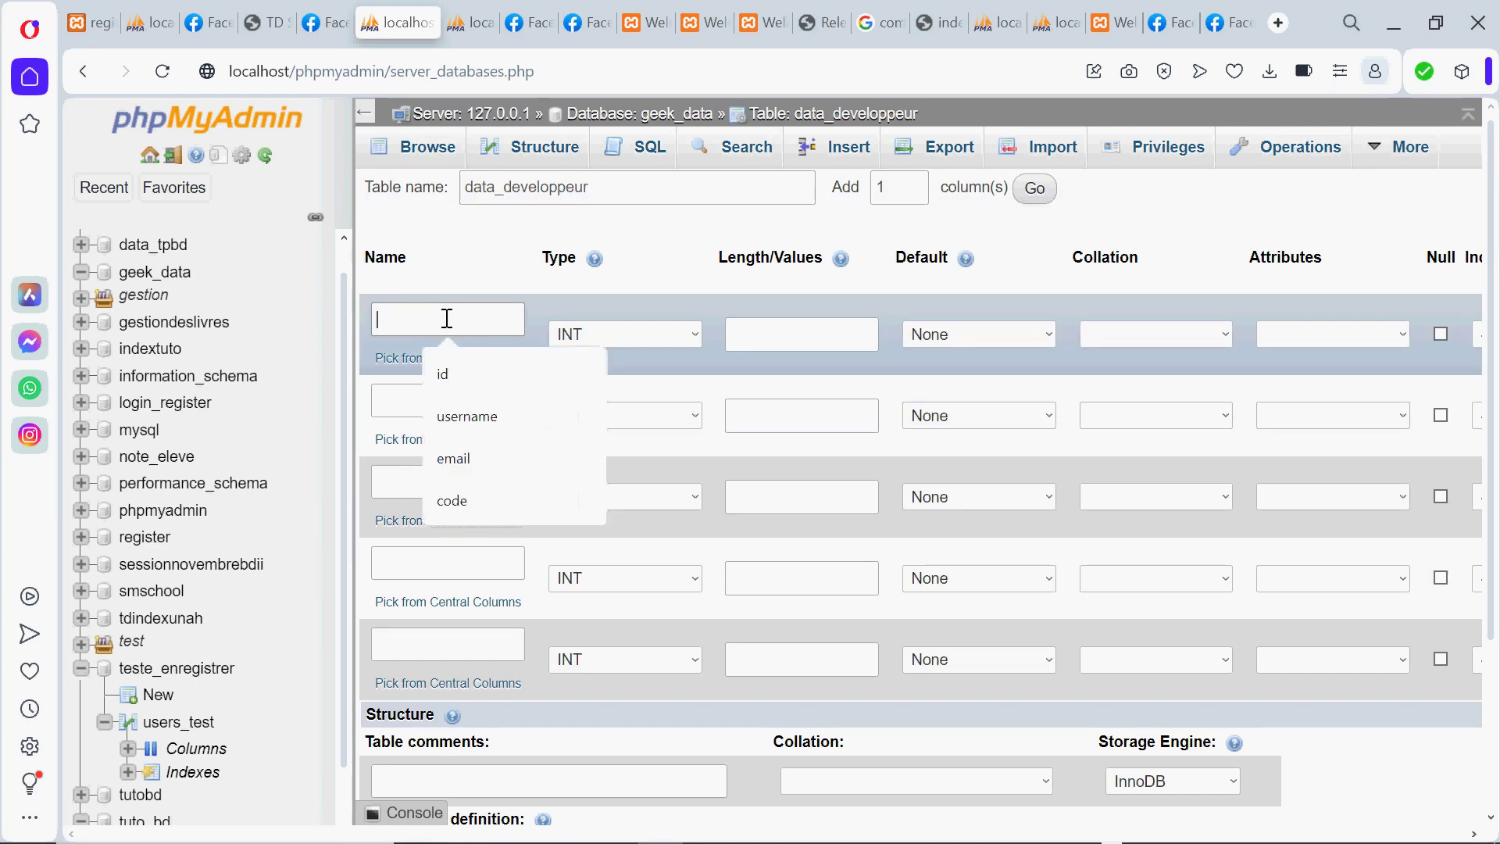
click(459, 383)
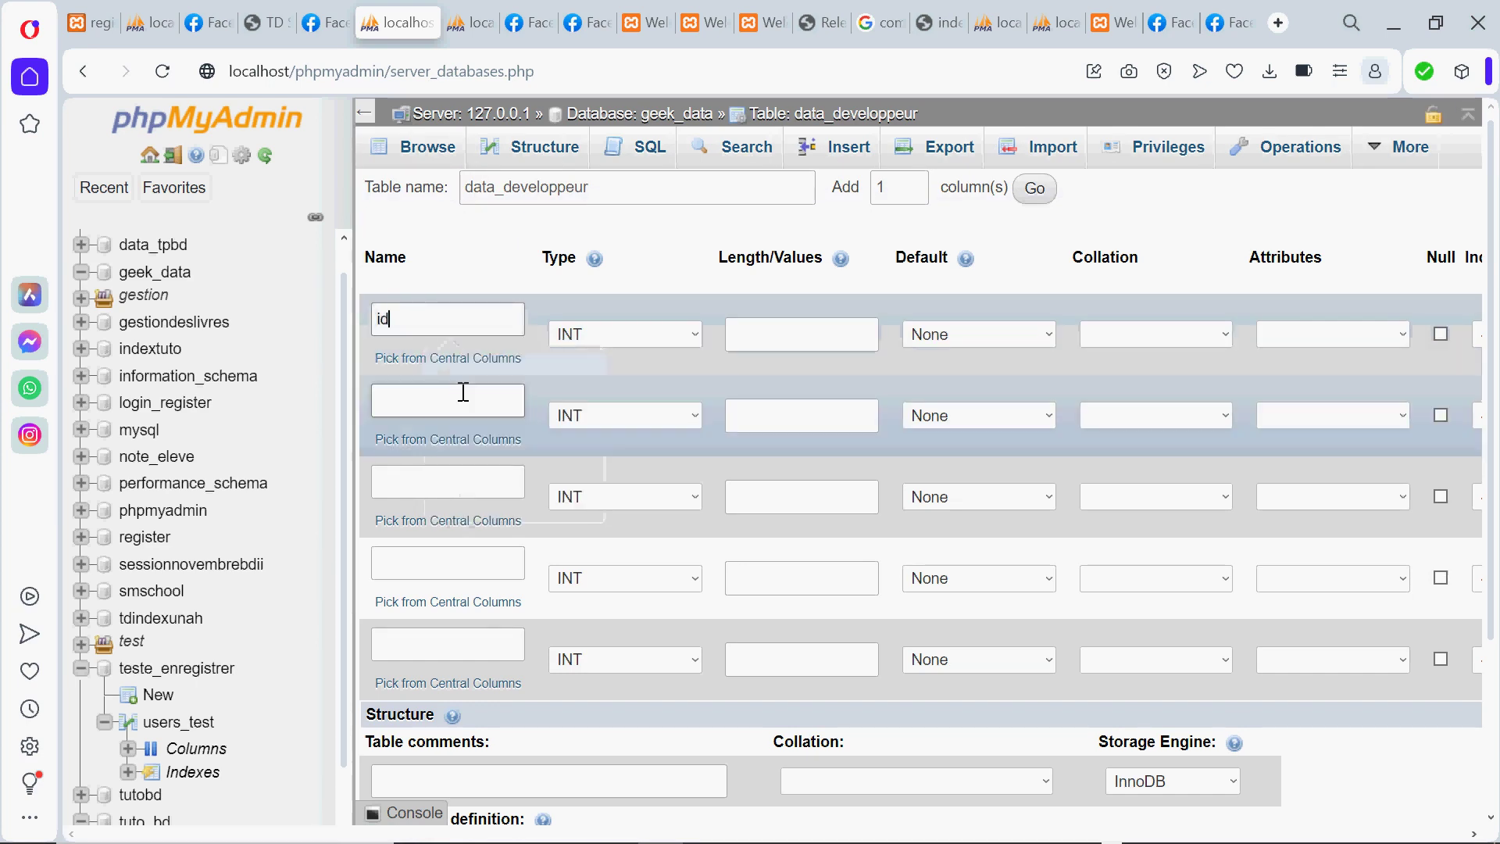
click(437, 400)
text(n)
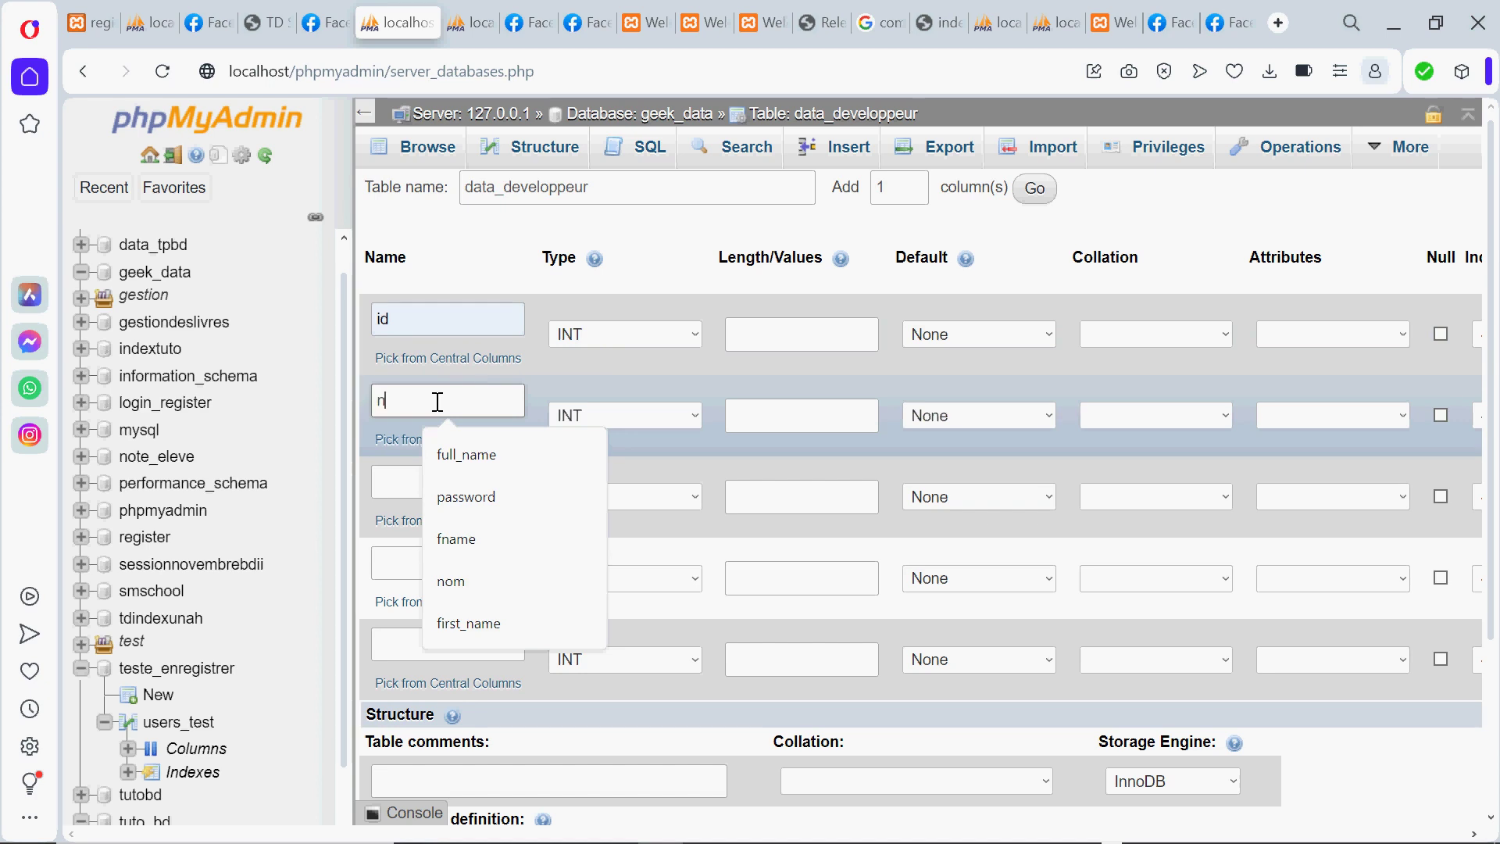
text(om)
click(437, 474)
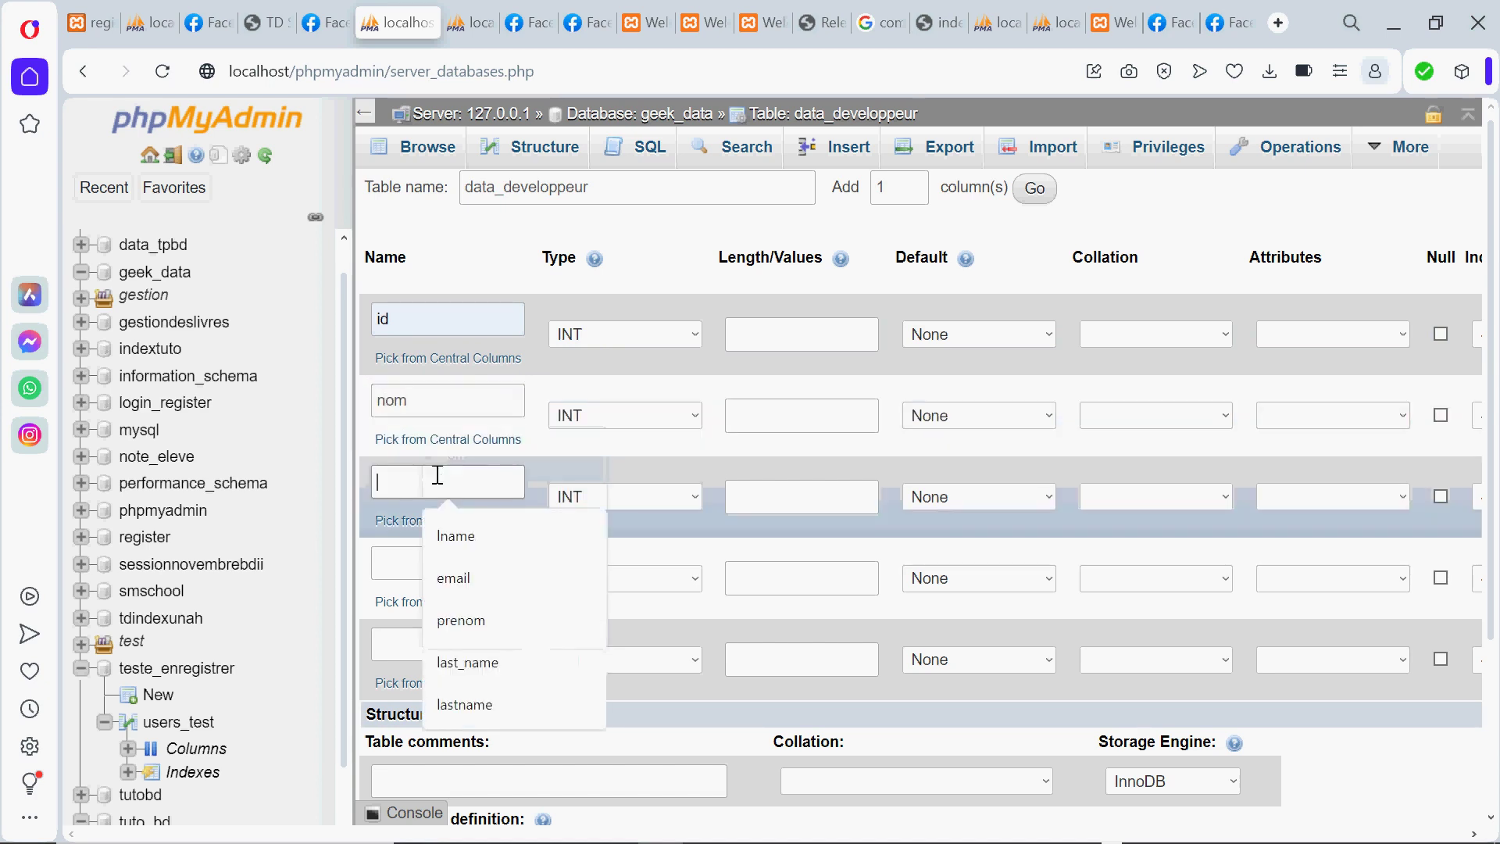
text(prenom)
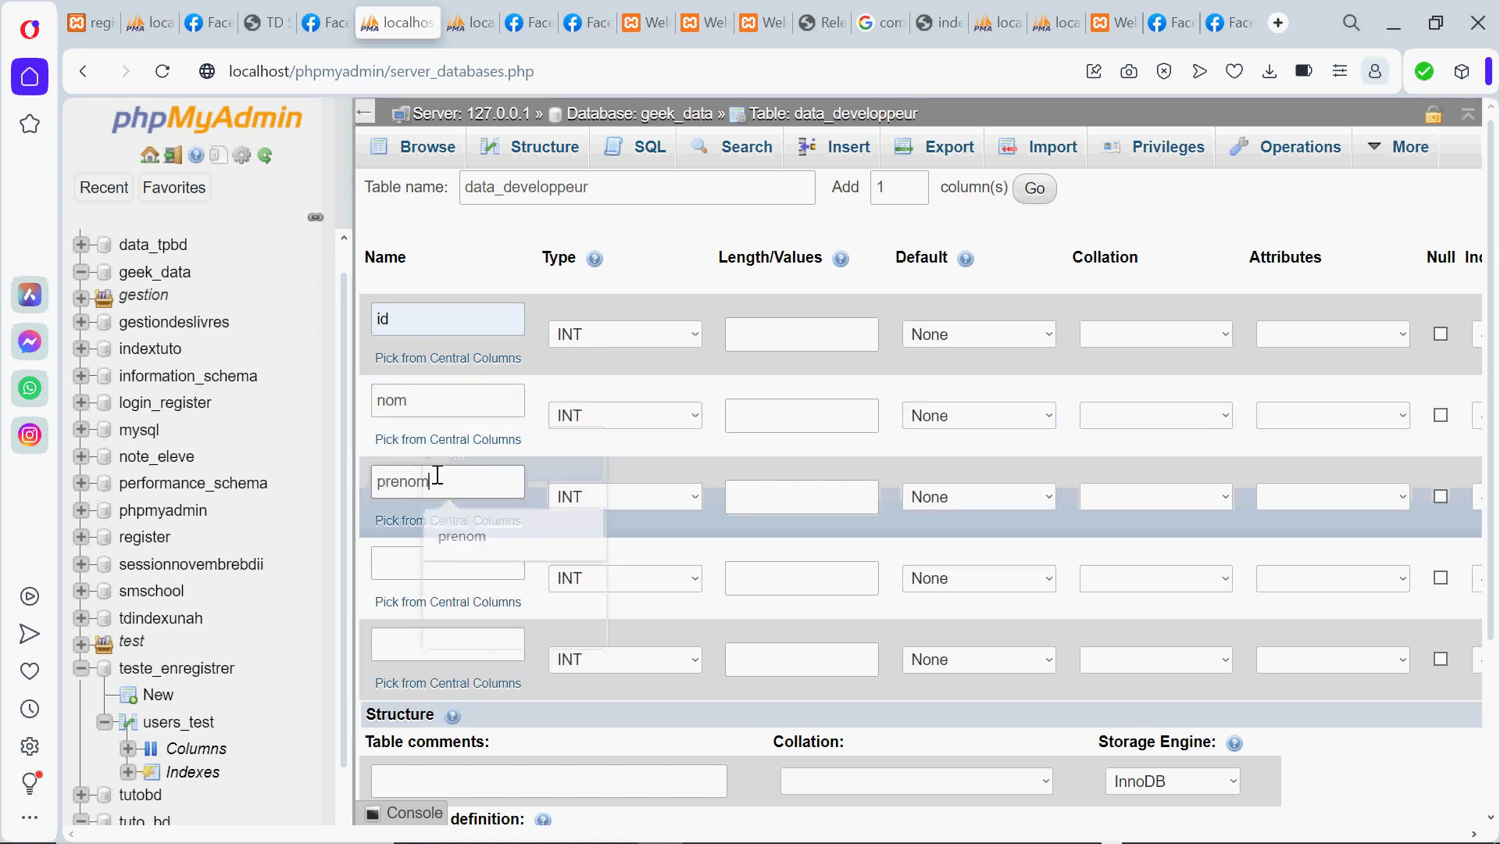
Name the fourth and fifth columns phone and adresse
click(421, 569)
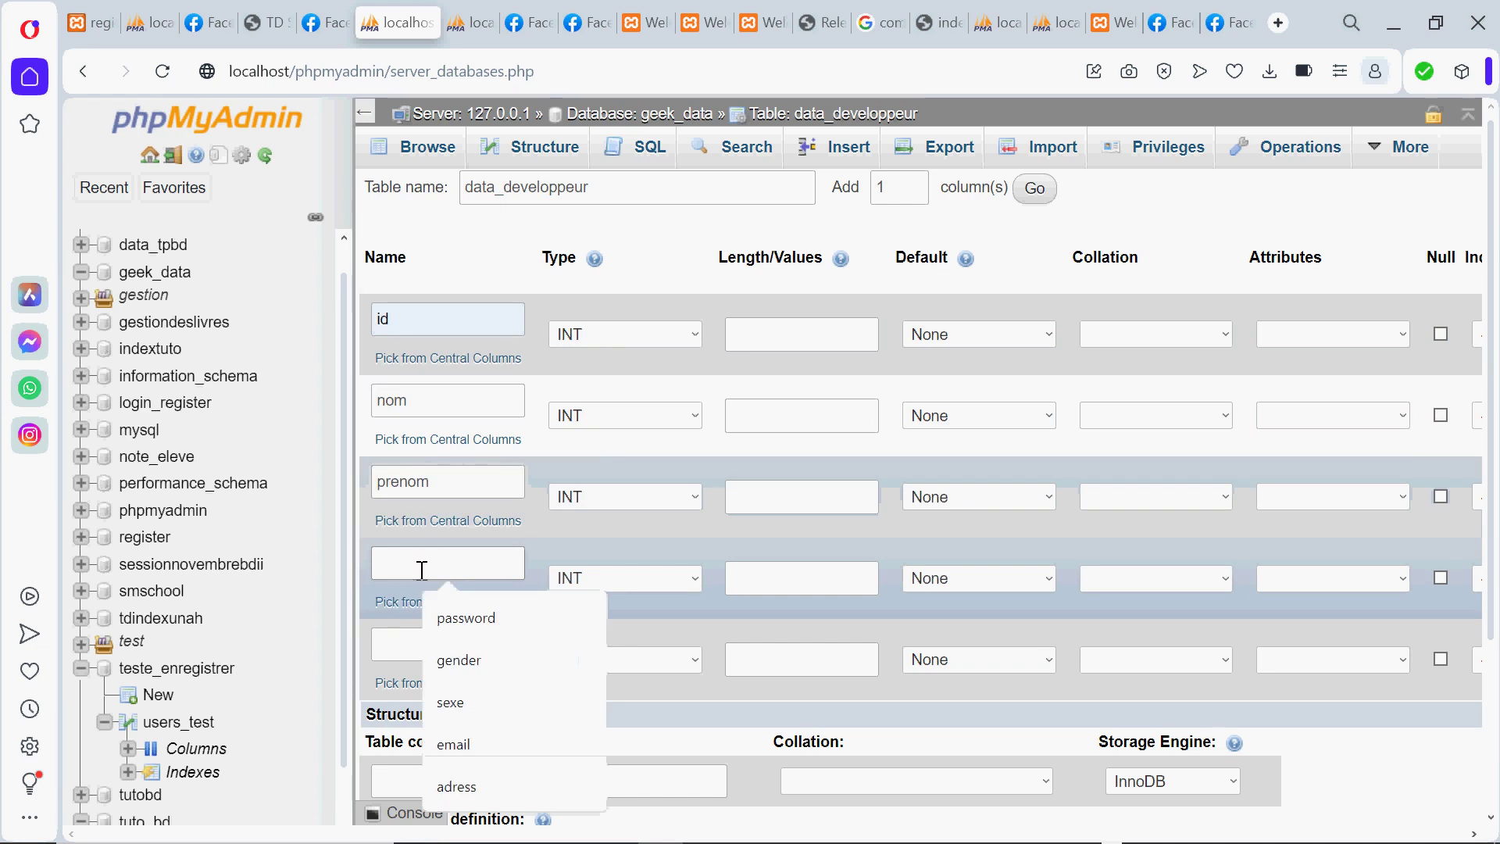
text(tele)
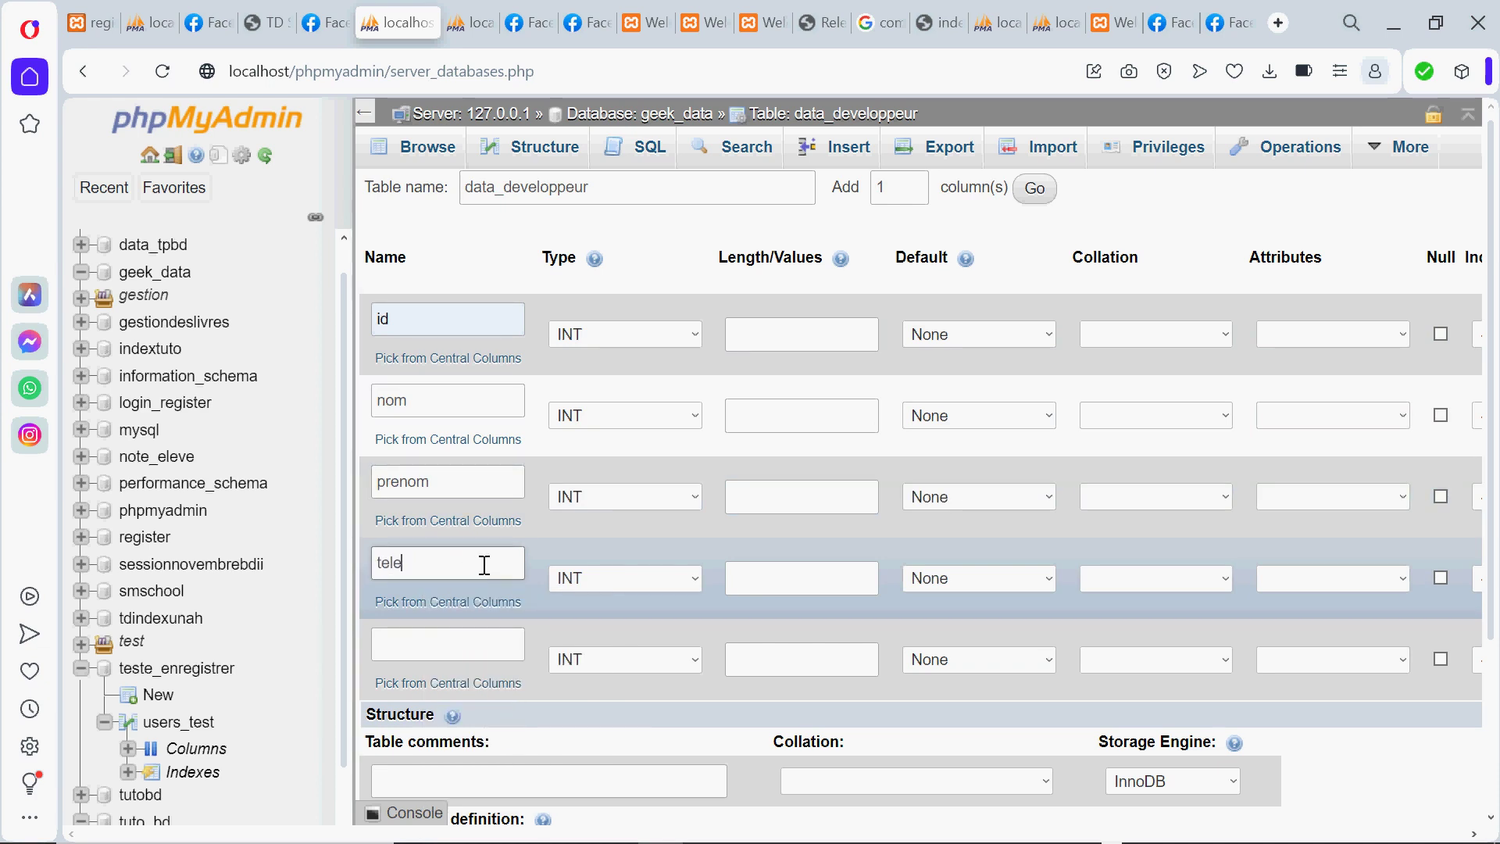
key(BackSpace)
key(BackSpace)
key(BackSpace)
key(BackSpace)
text(phone)
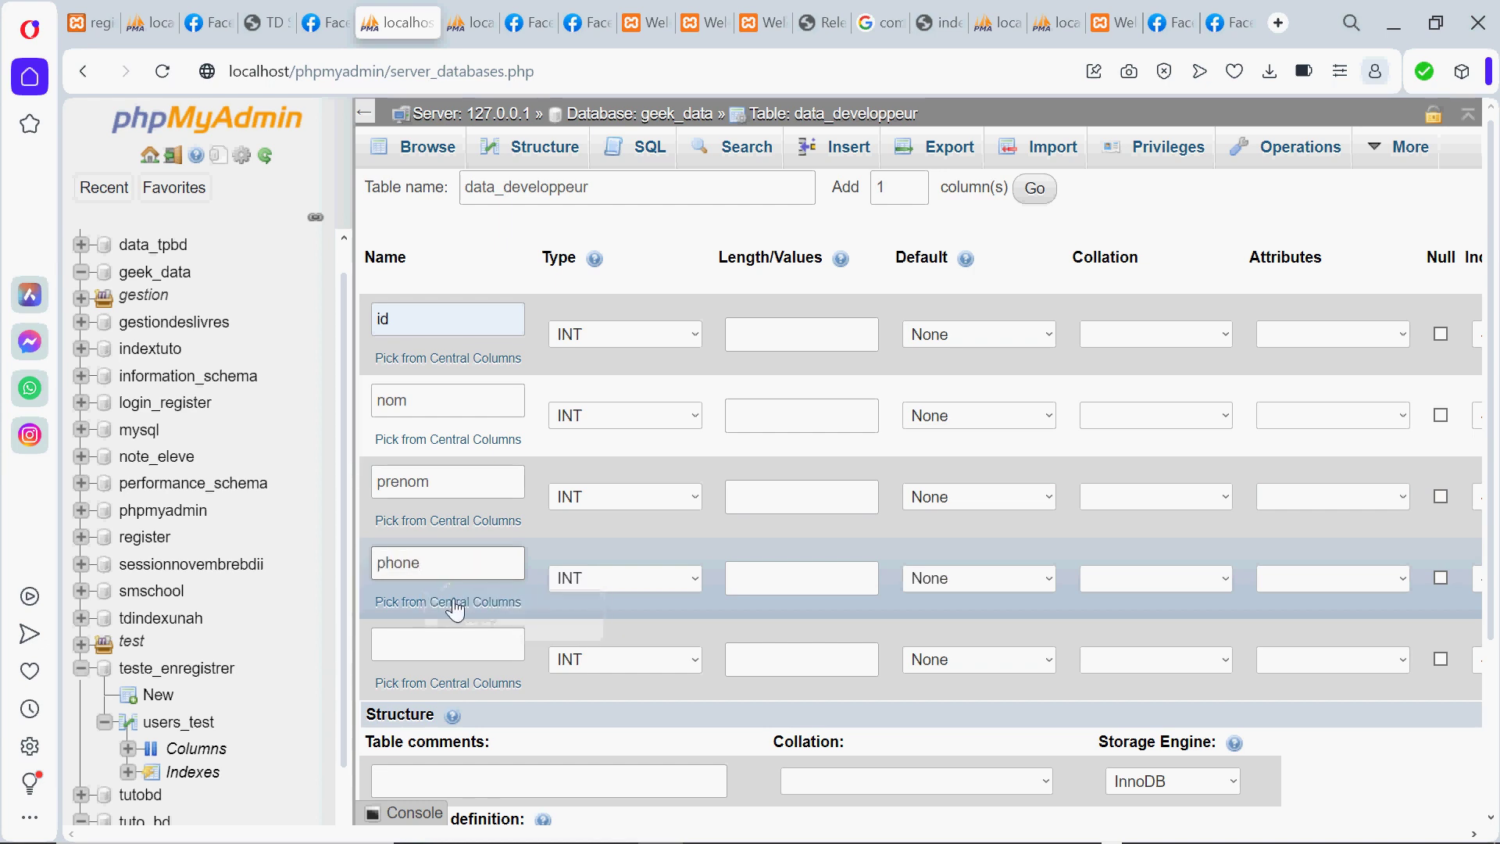
click(432, 641)
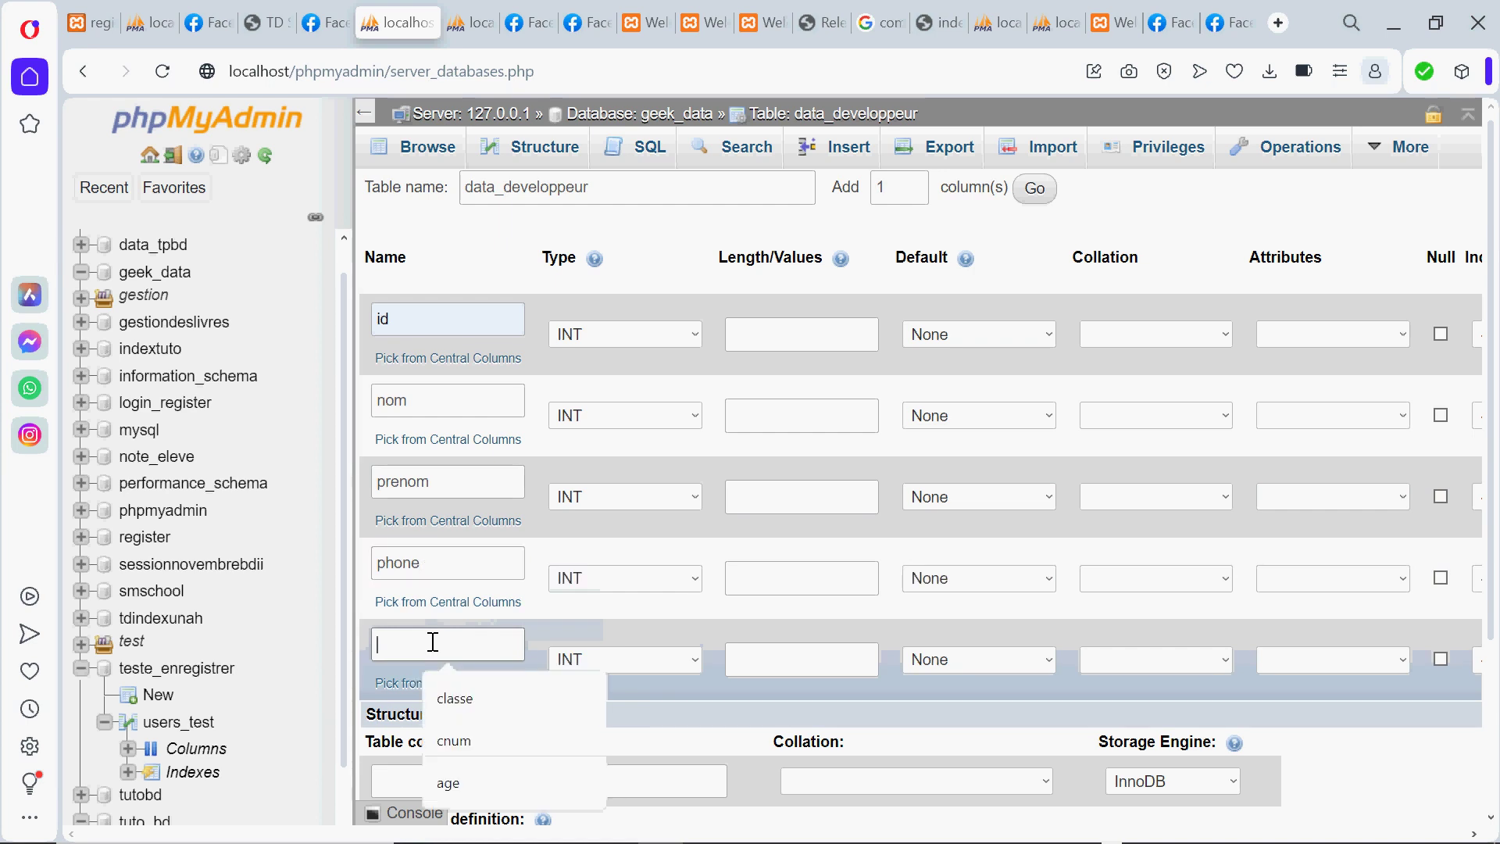
text(adresse)
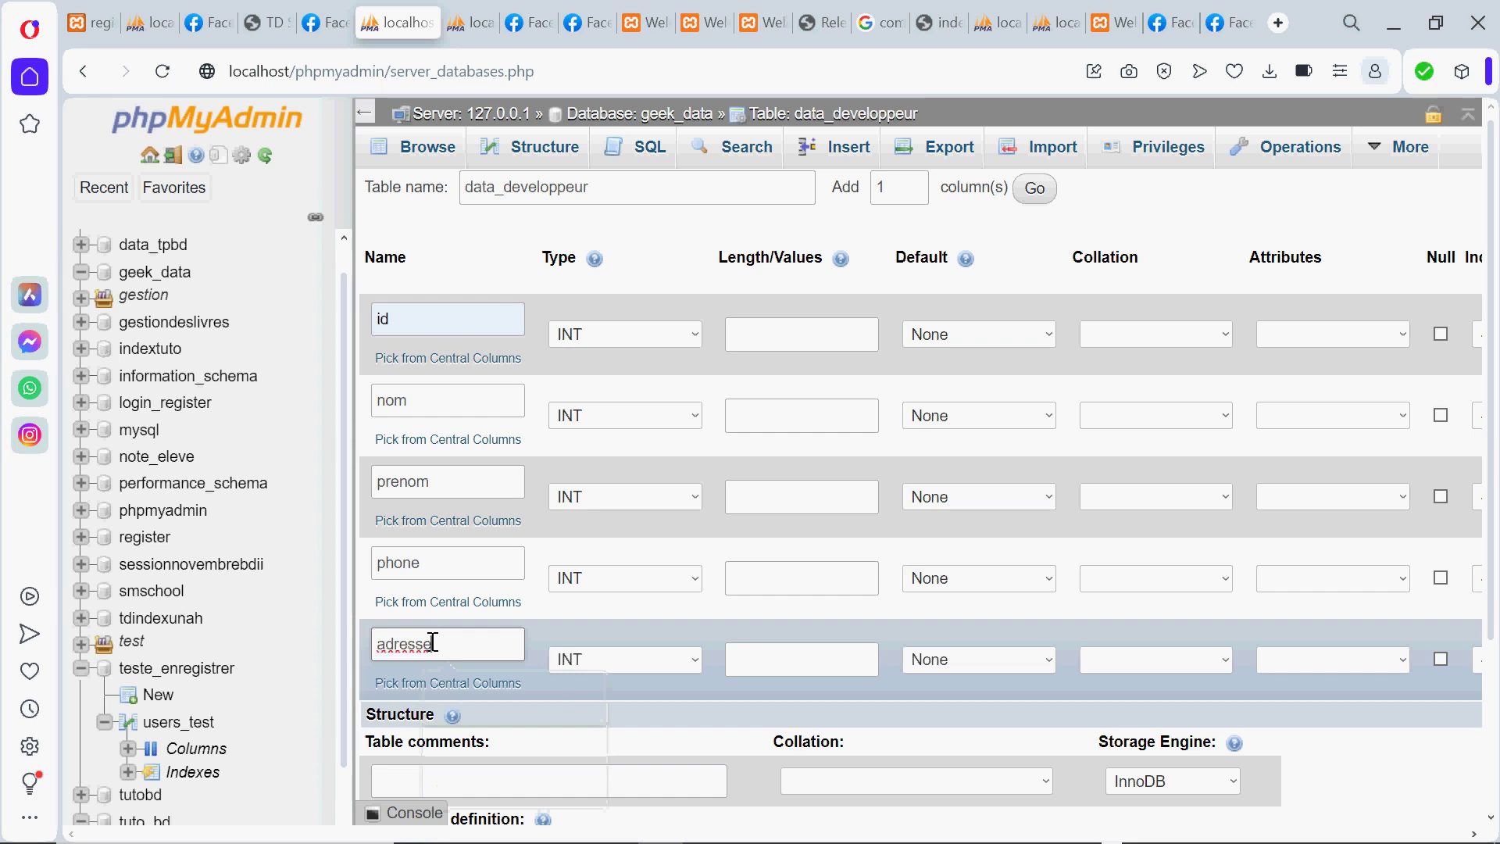
Change the nom, prenom, phone and adresse column types from INT to VARCHAR
click(630, 415)
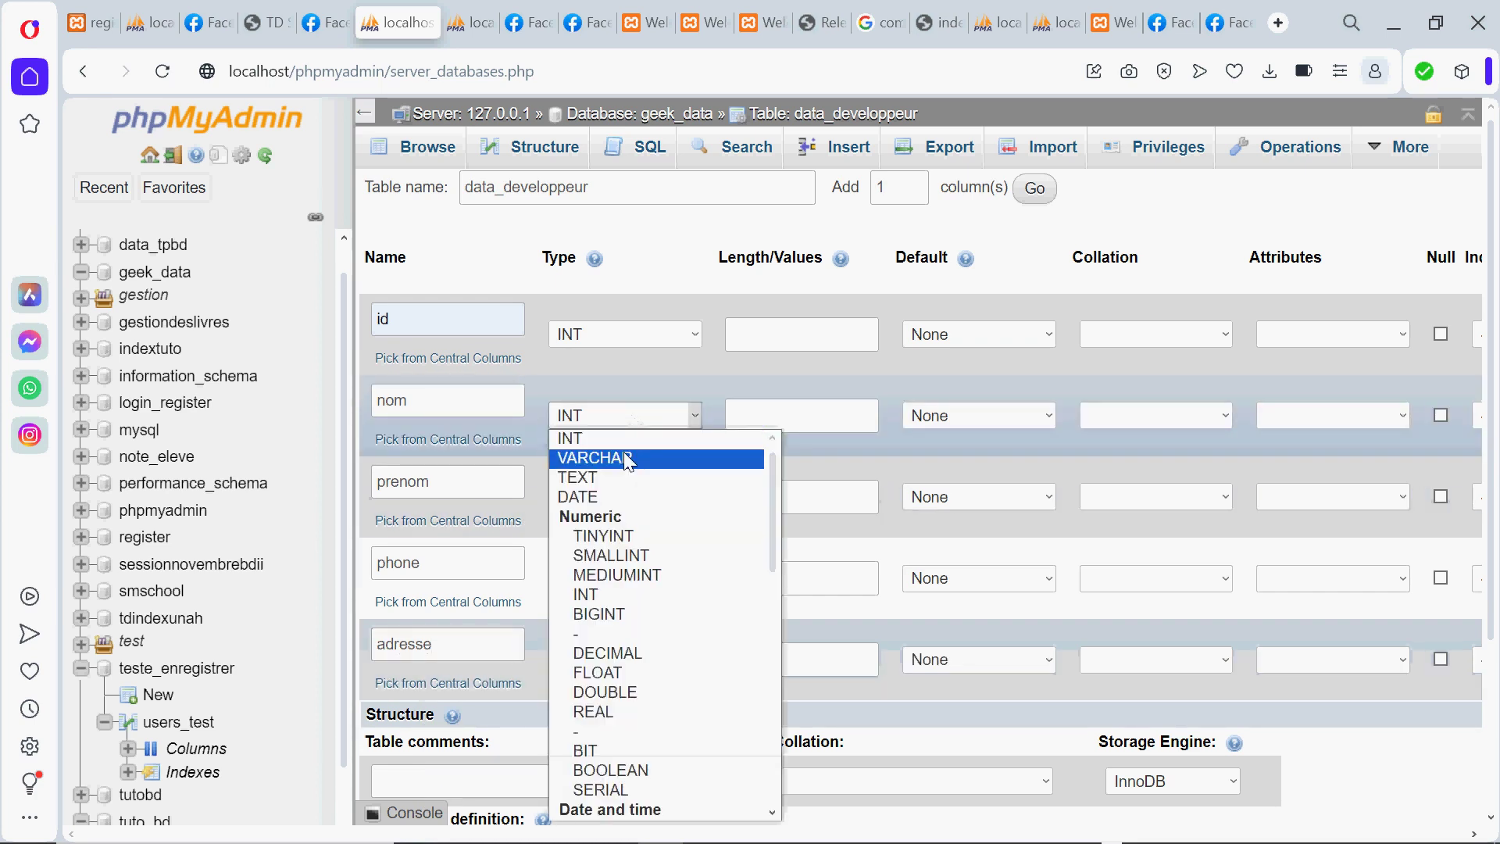
click(625, 459)
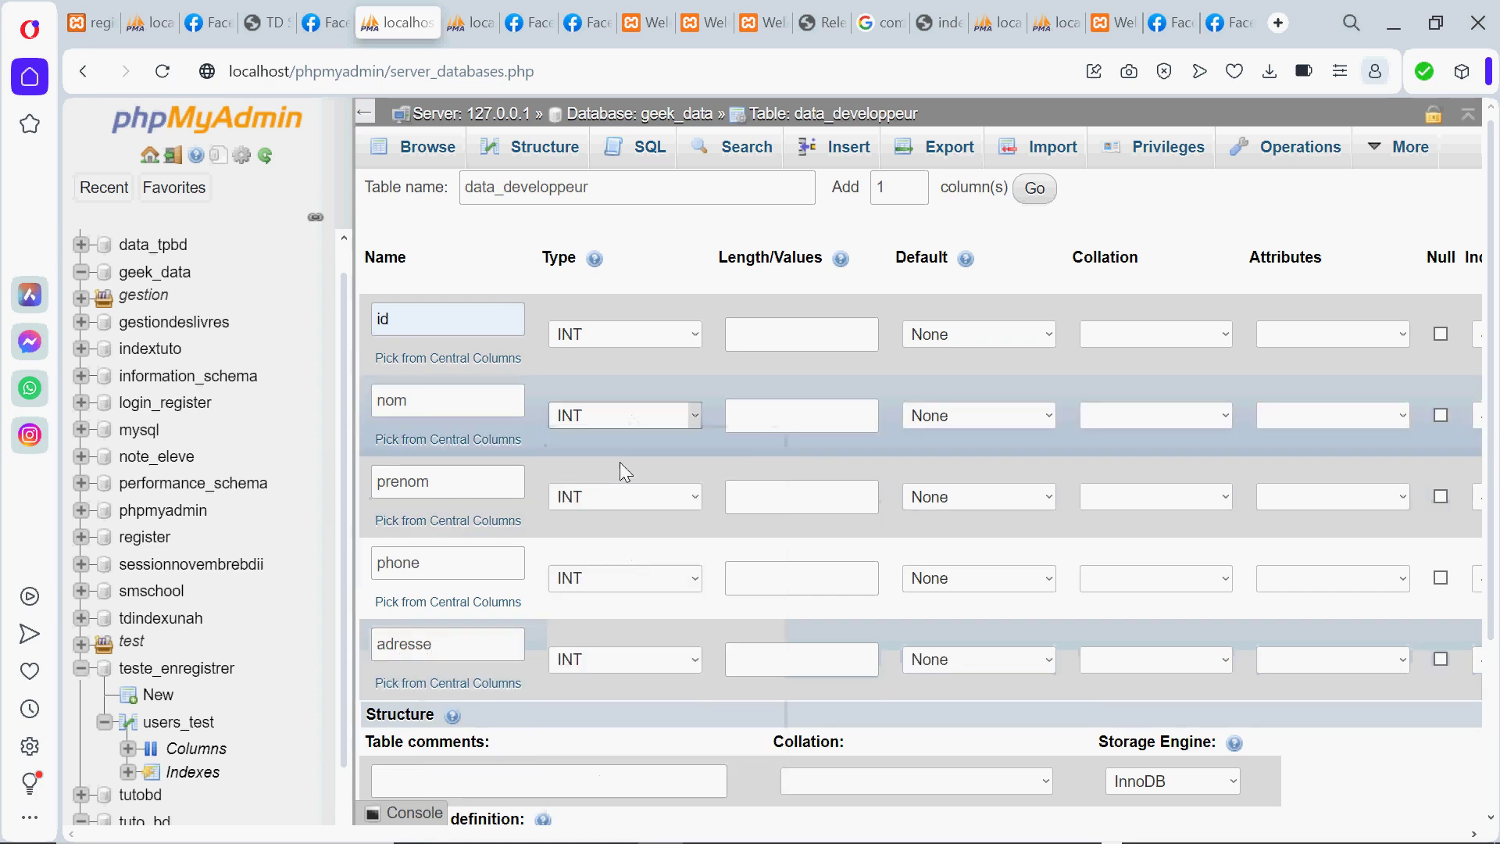
click(618, 508)
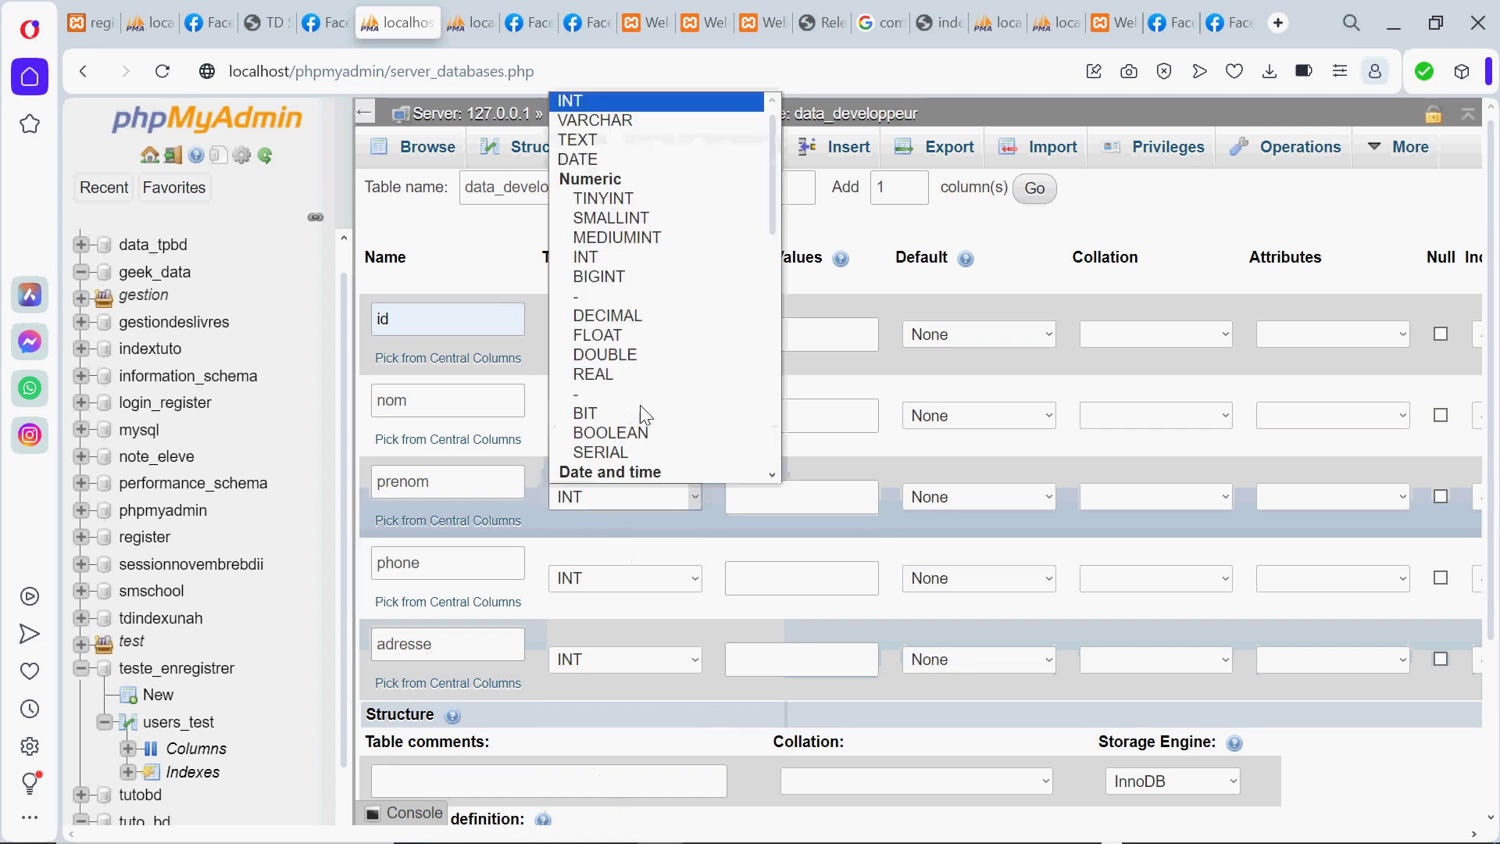
click(593, 121)
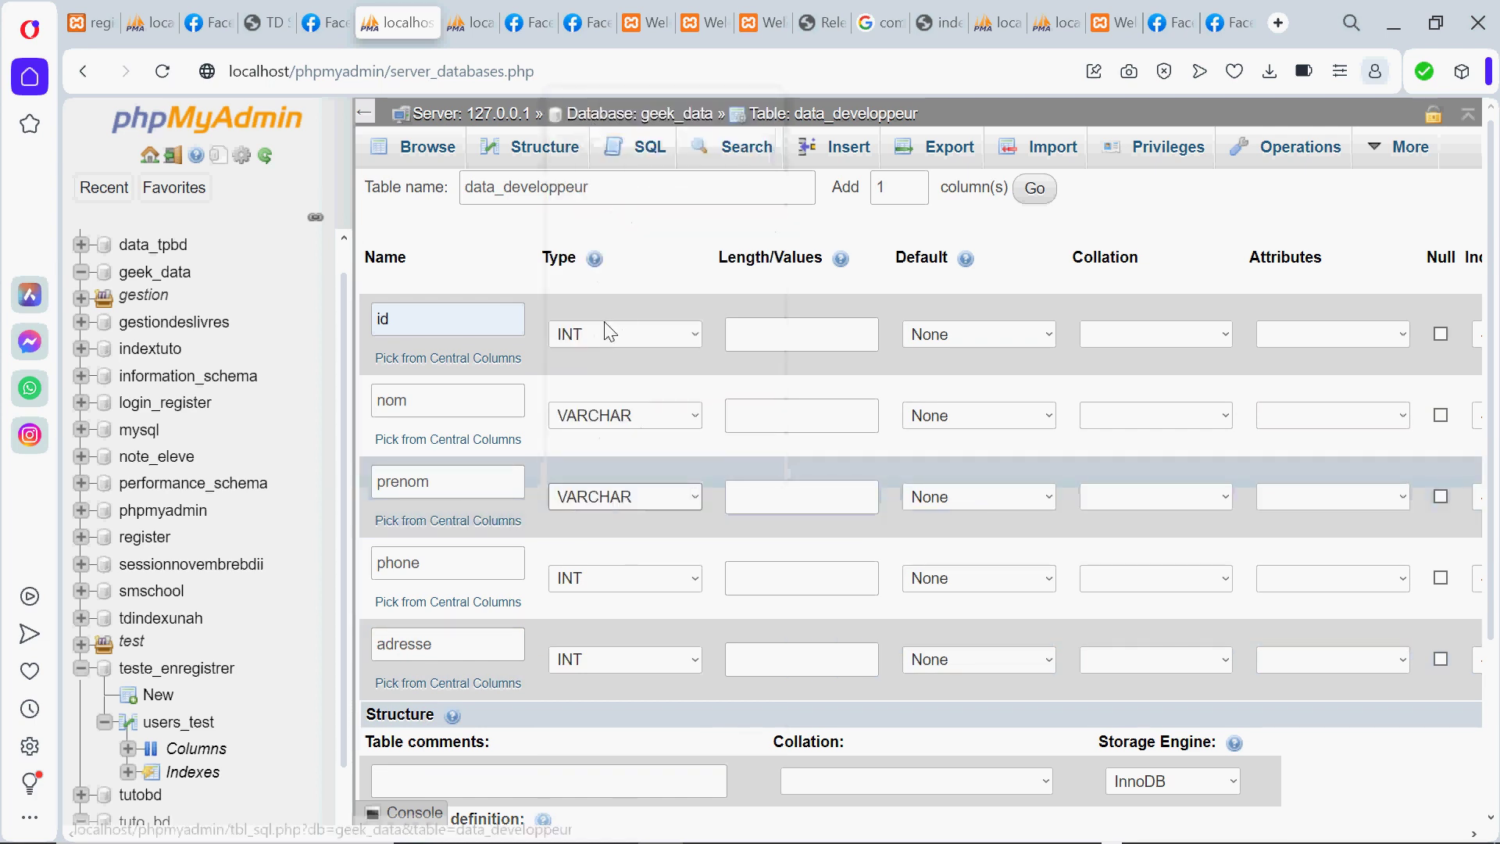
click(614, 576)
scroll(609, 320, down, 1)
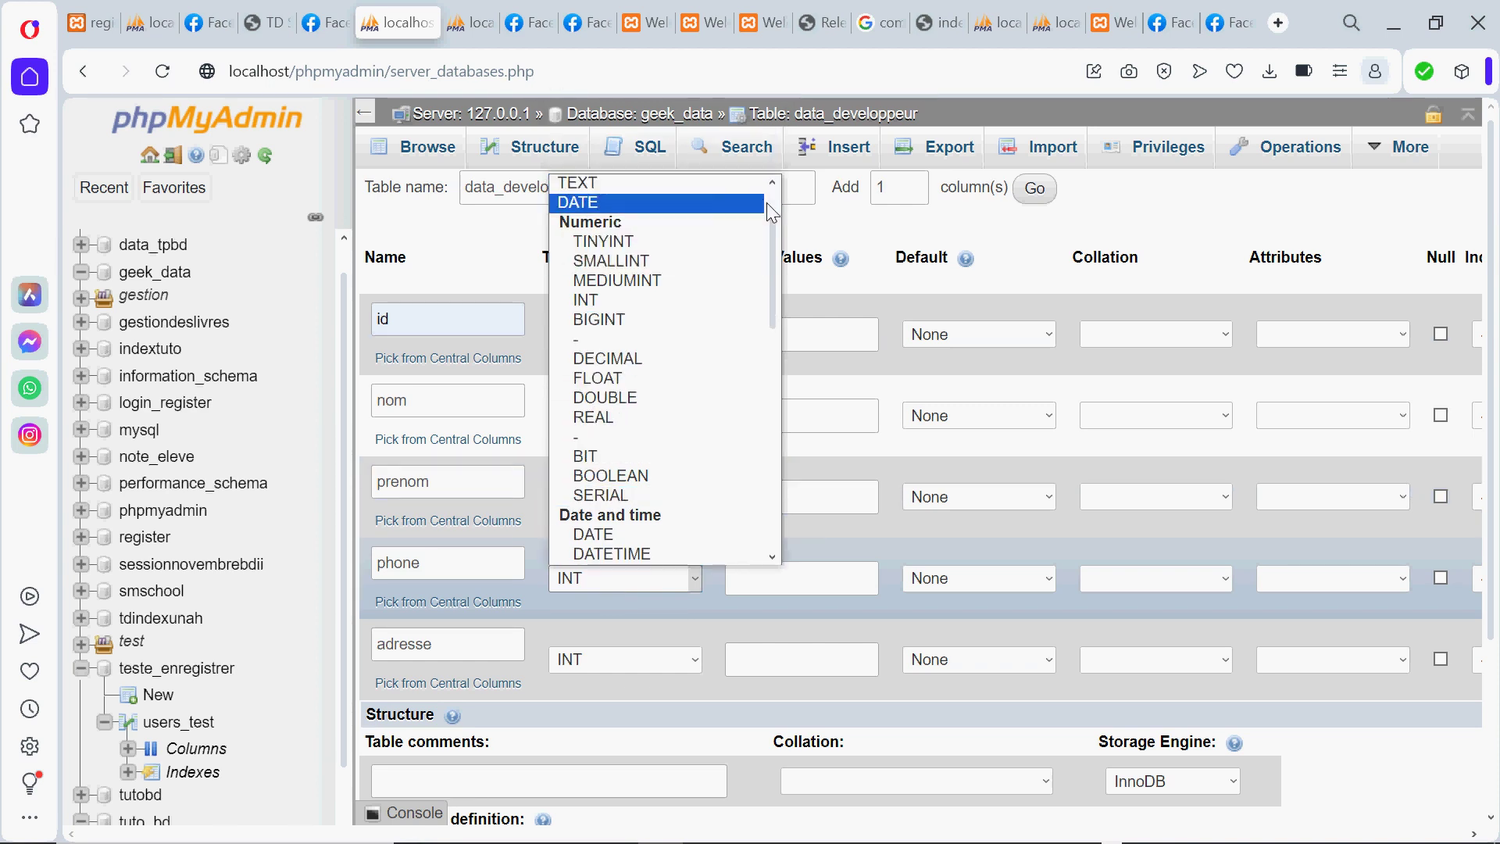
scroll(770, 195, up, 1)
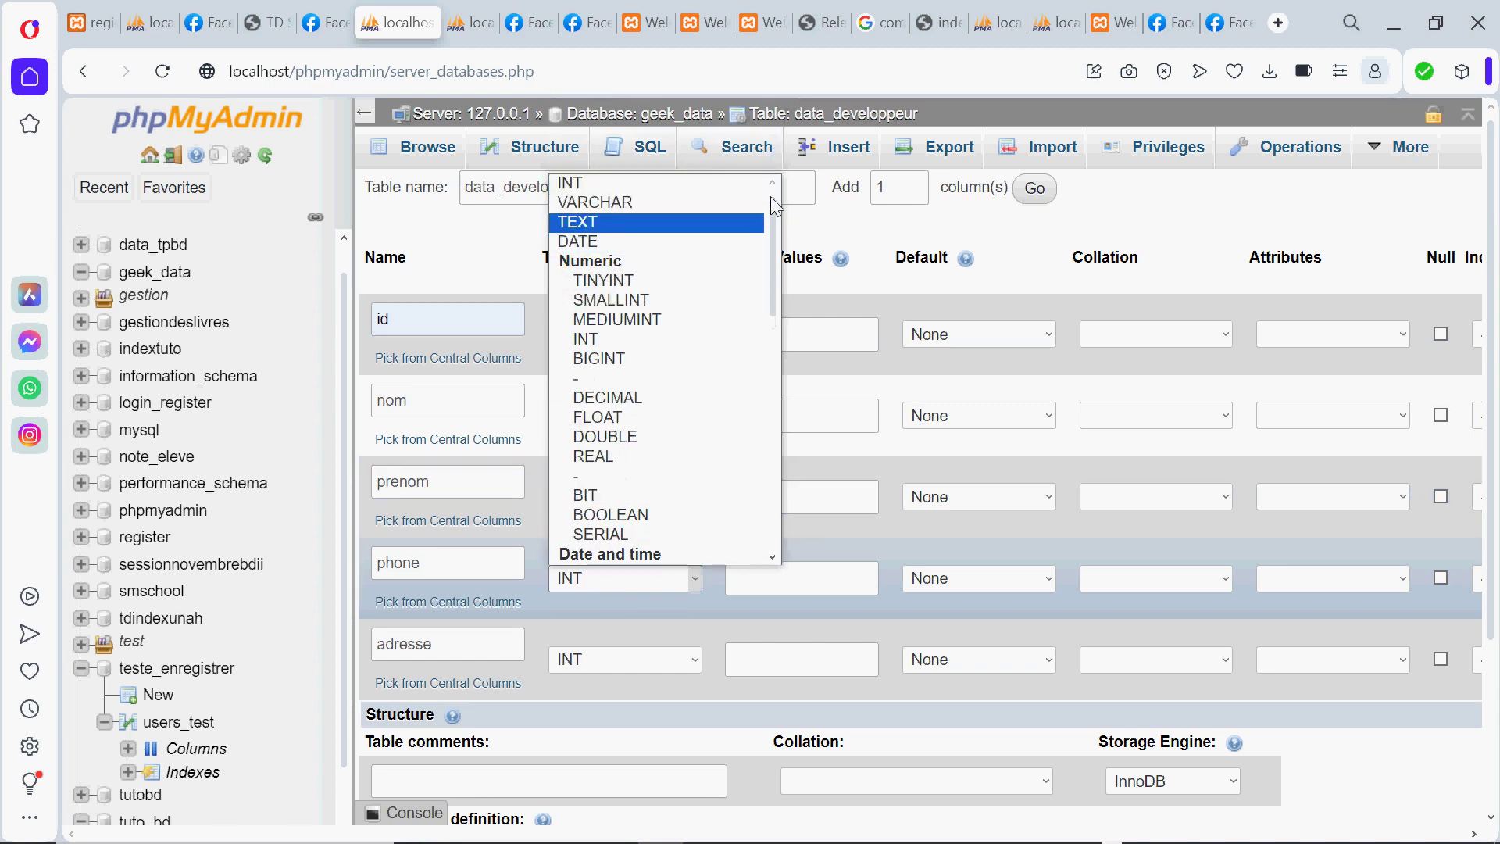
click(668, 203)
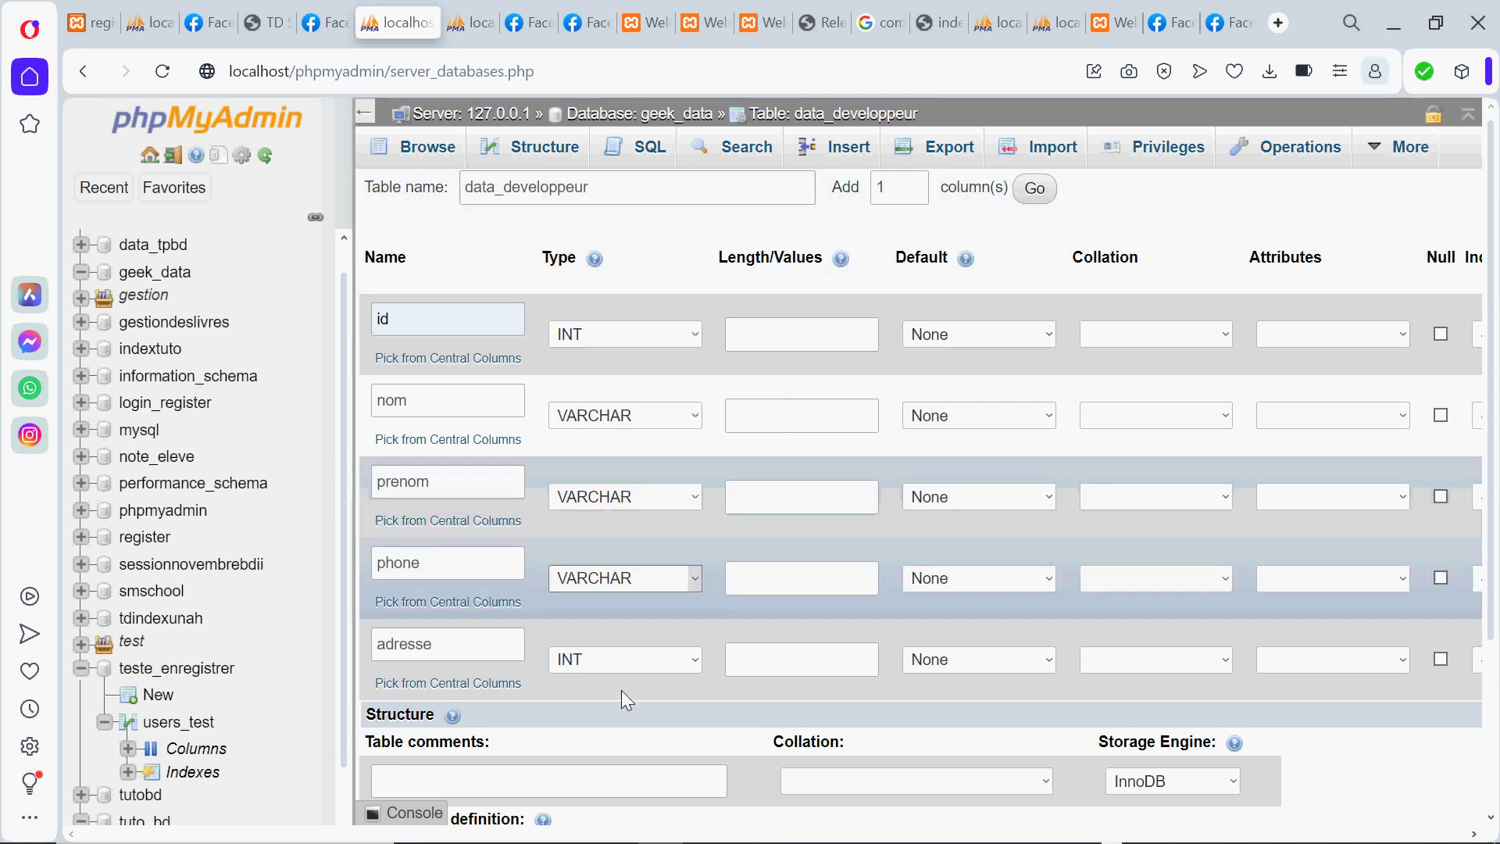
click(601, 661)
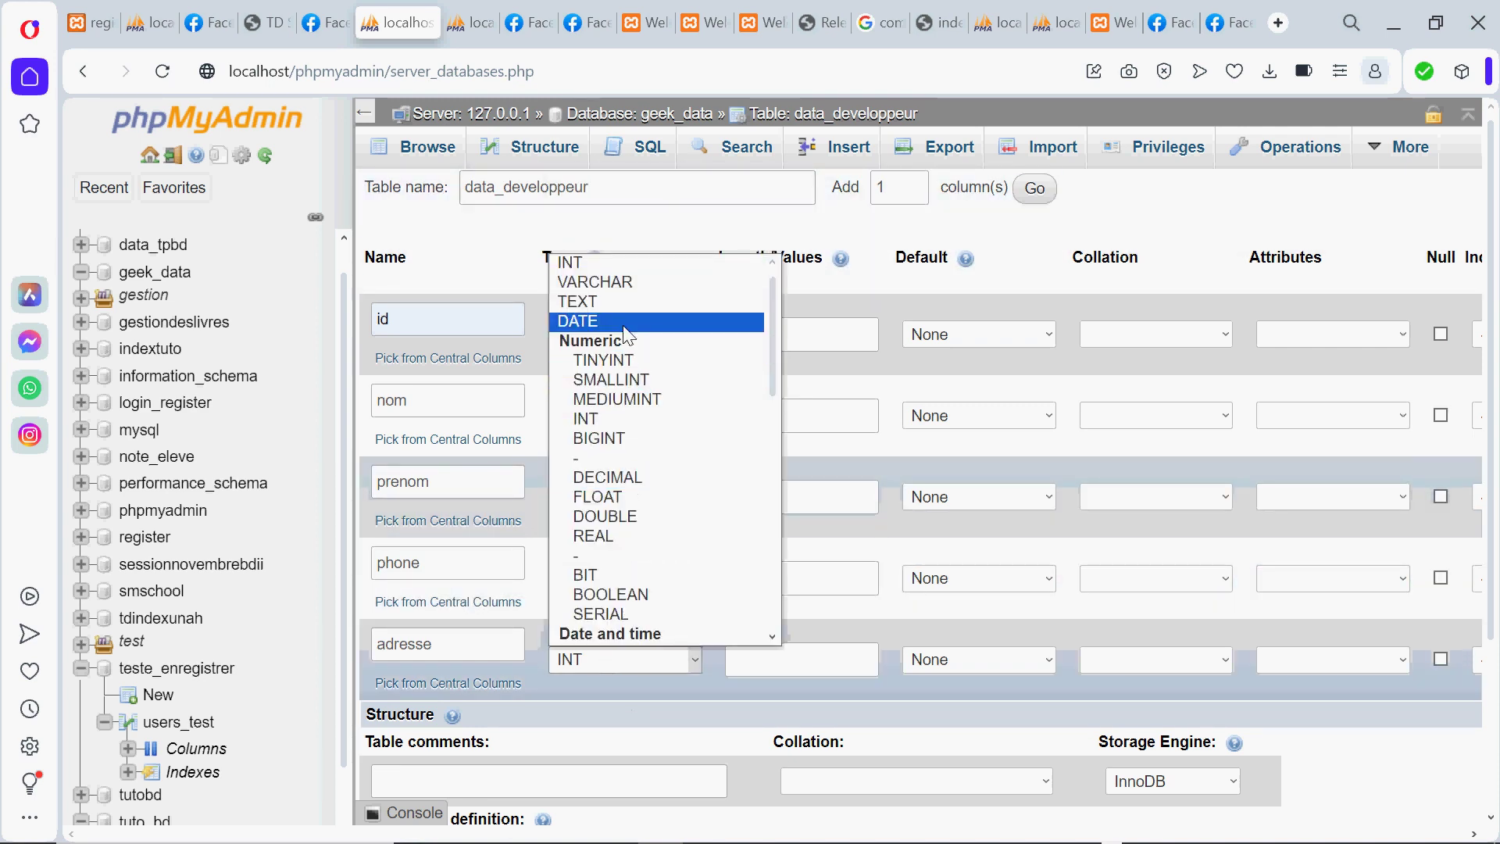
click(621, 283)
click(794, 334)
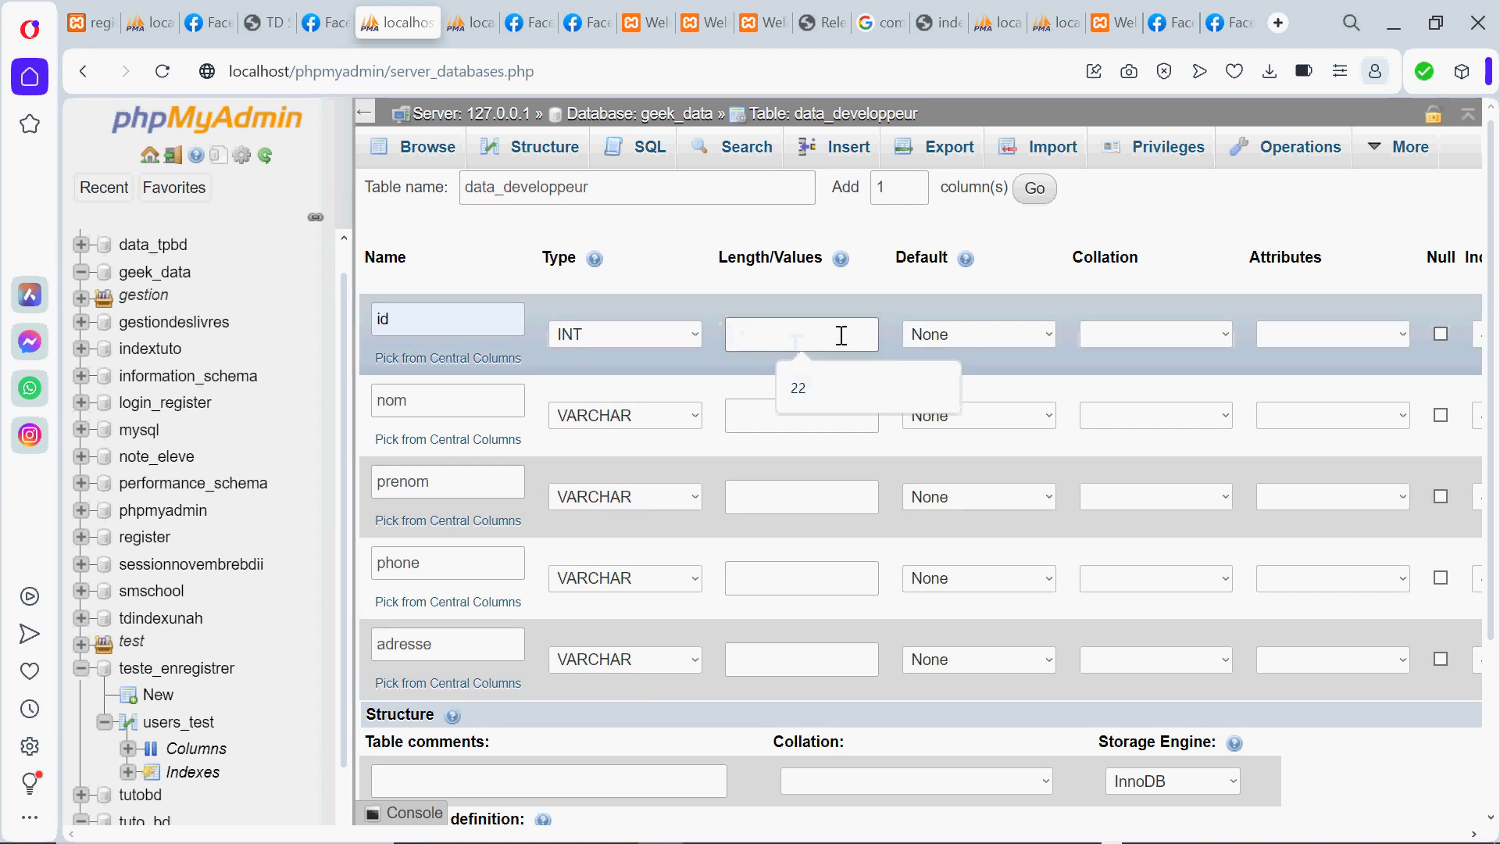
Set the lengths to nom 128, prenom 255, phone 255 and adresse 200
click(765, 419)
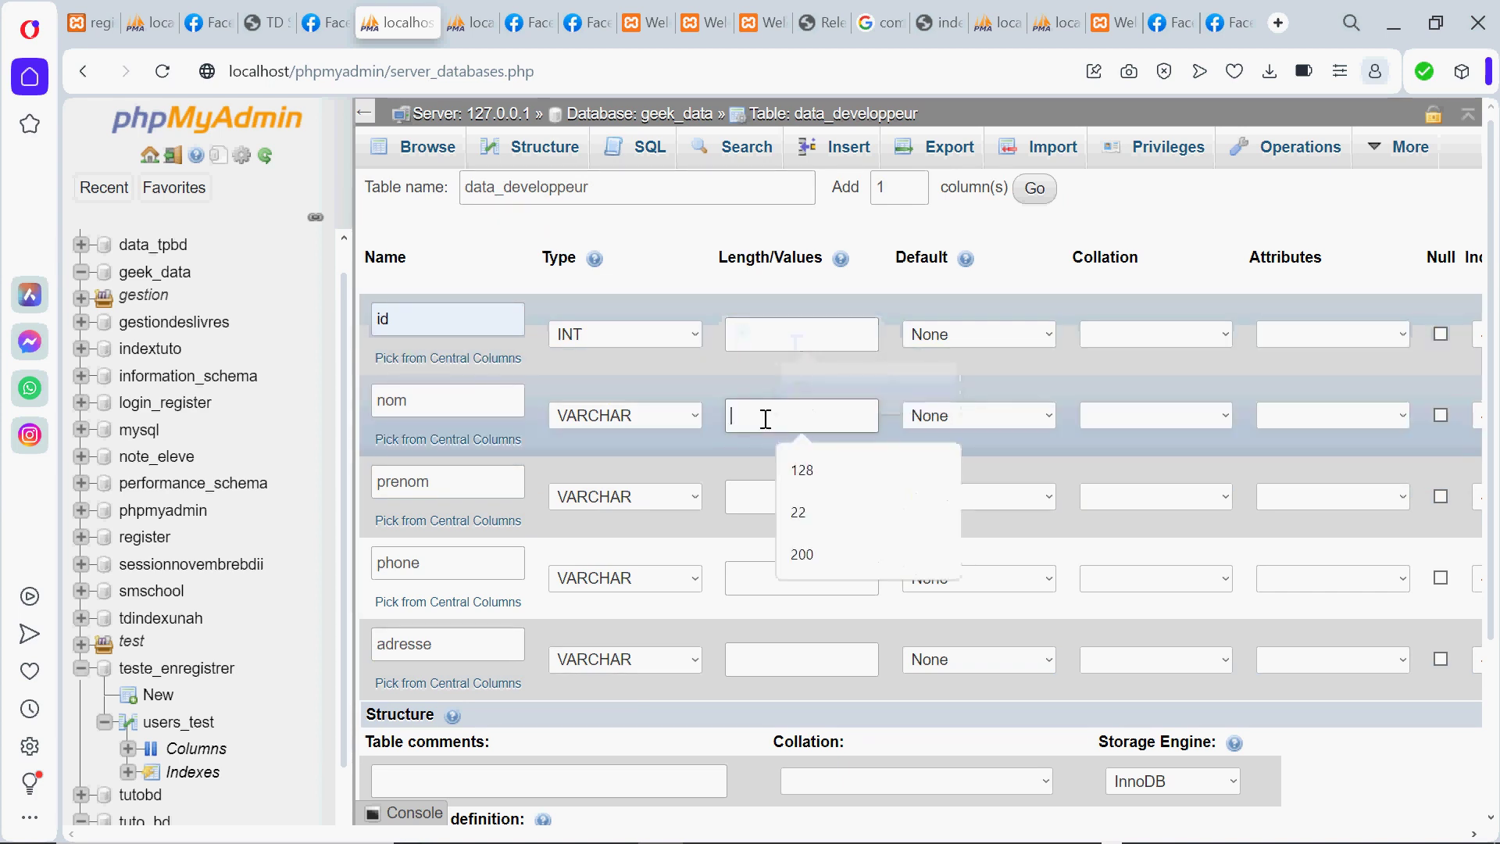
click(814, 467)
click(790, 494)
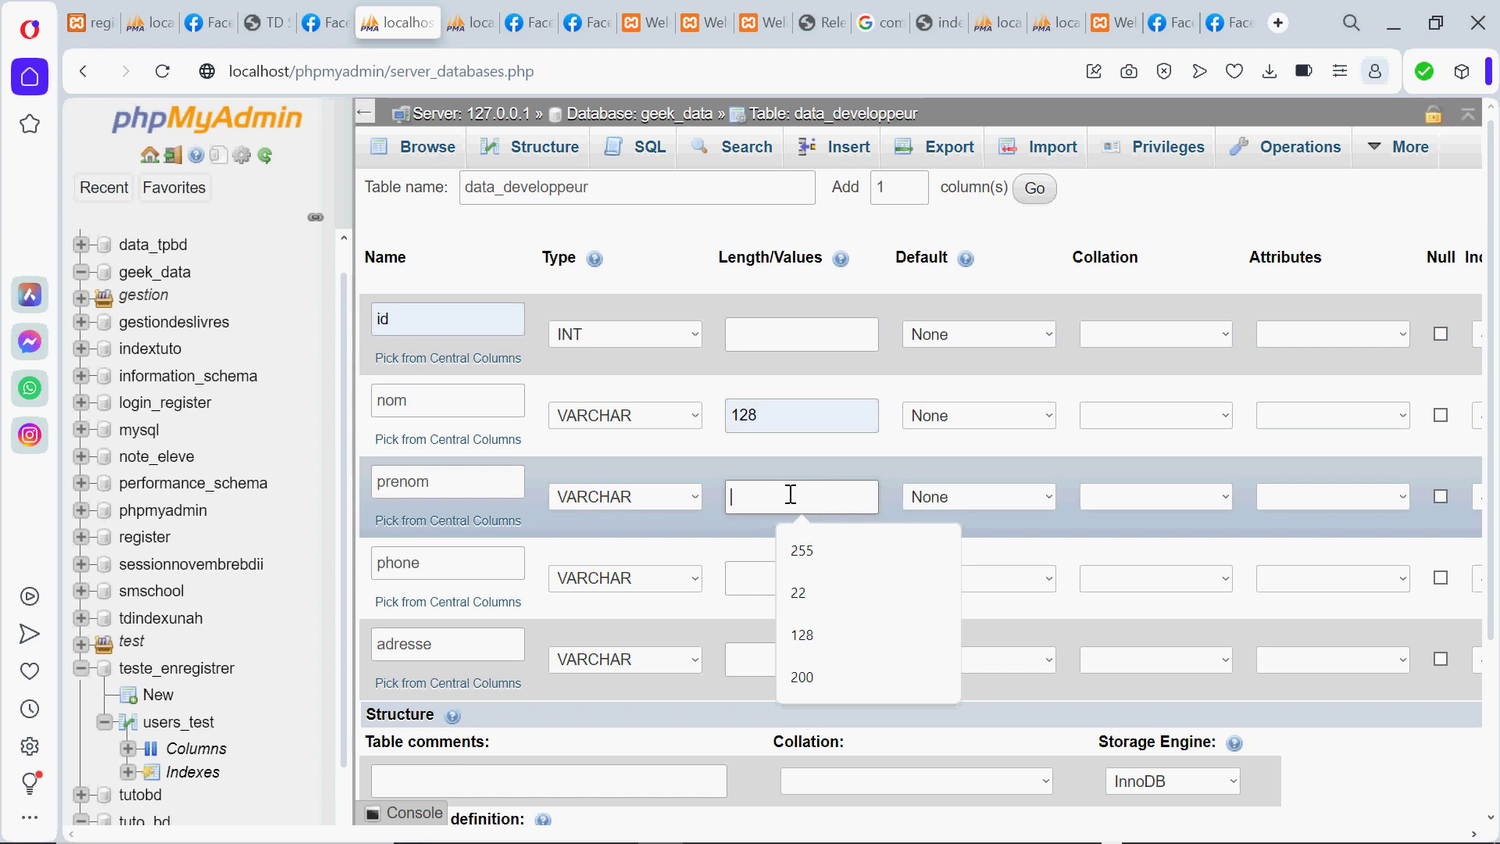
click(820, 553)
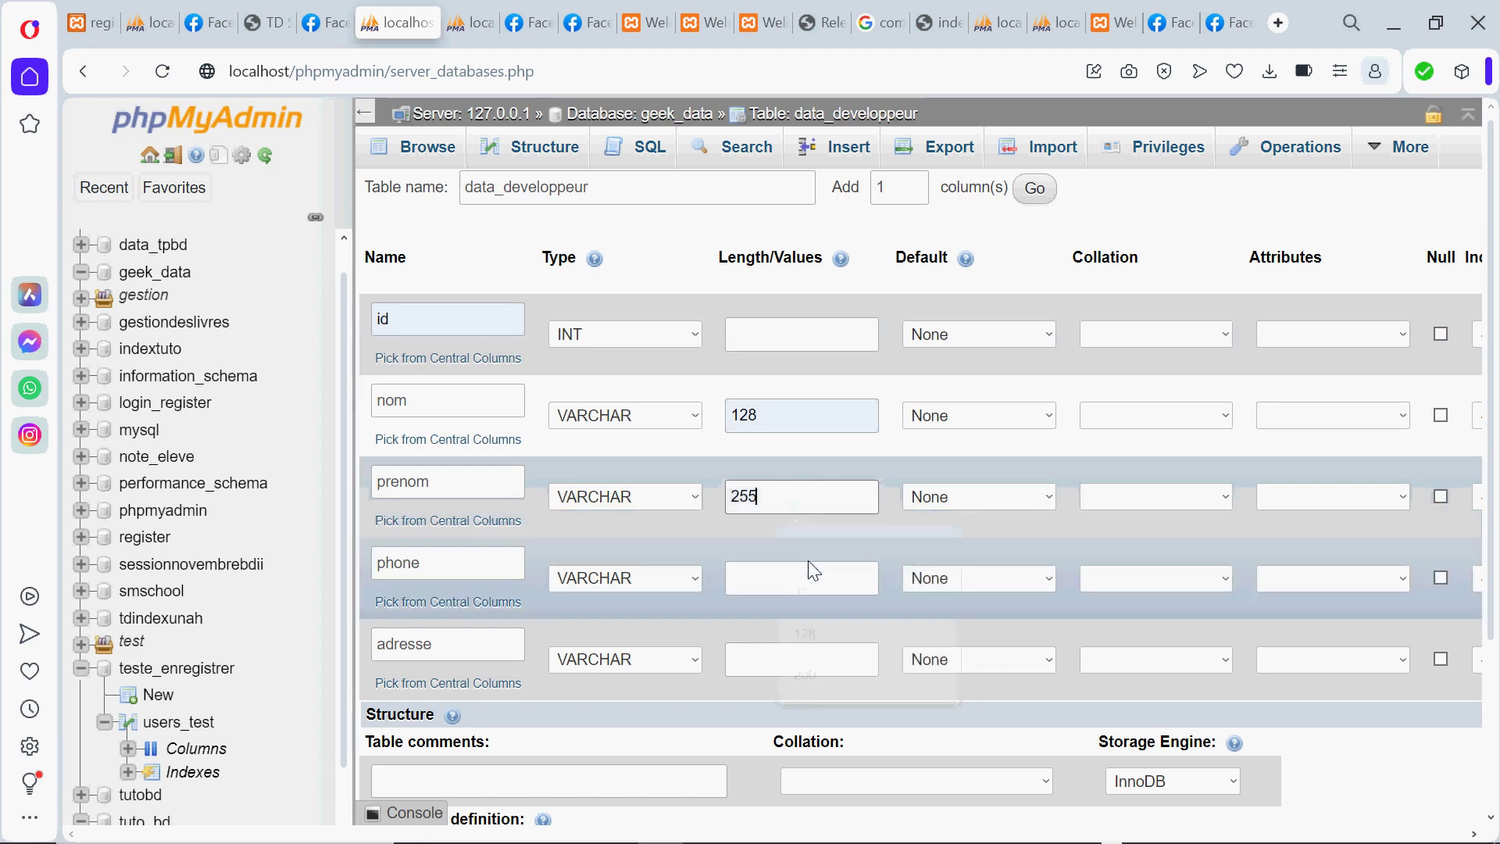
click(806, 575)
click(812, 631)
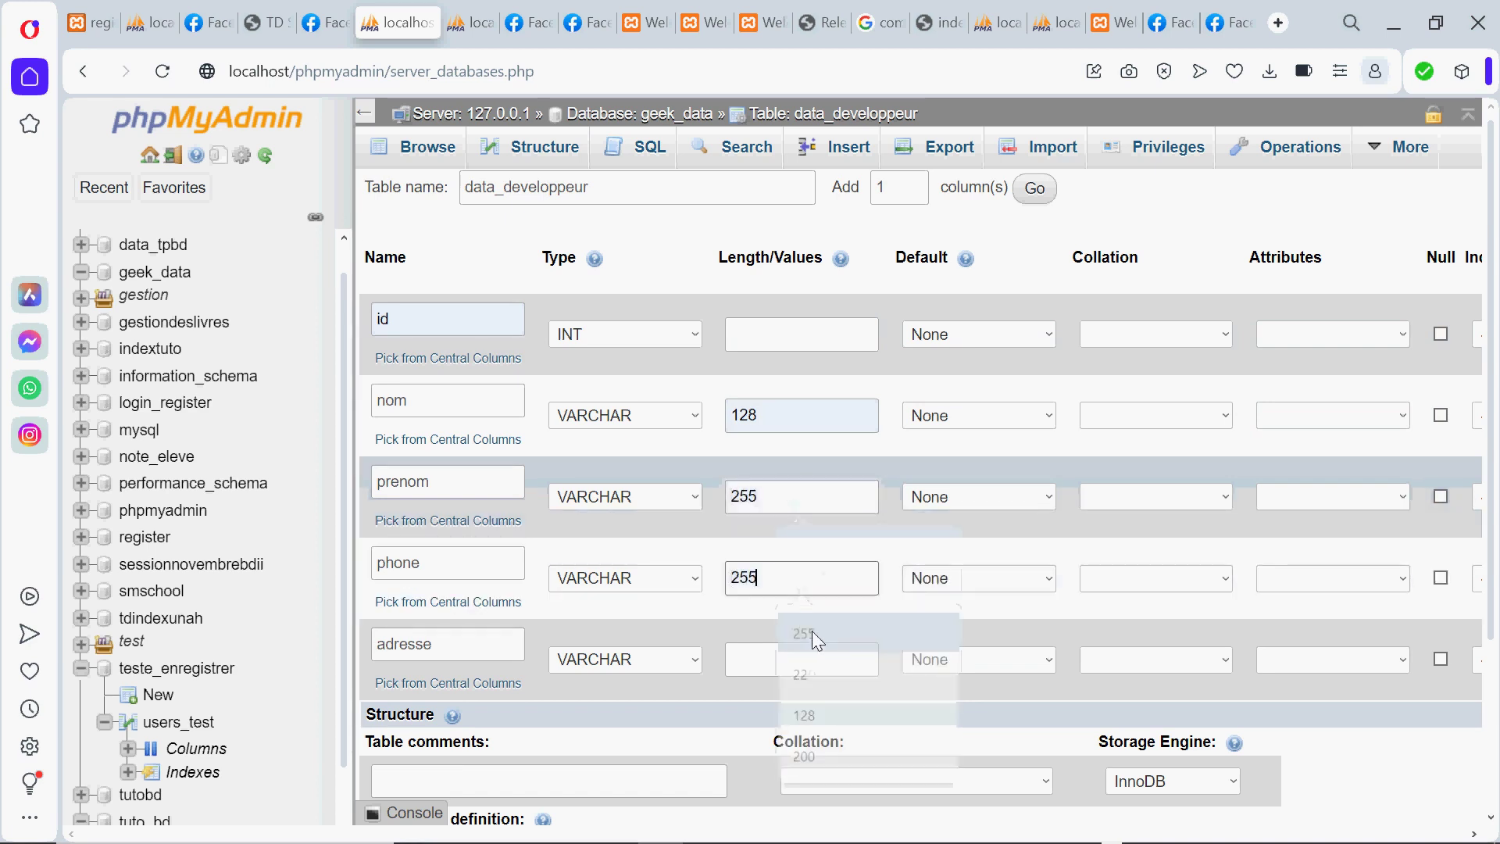
click(787, 655)
click(813, 712)
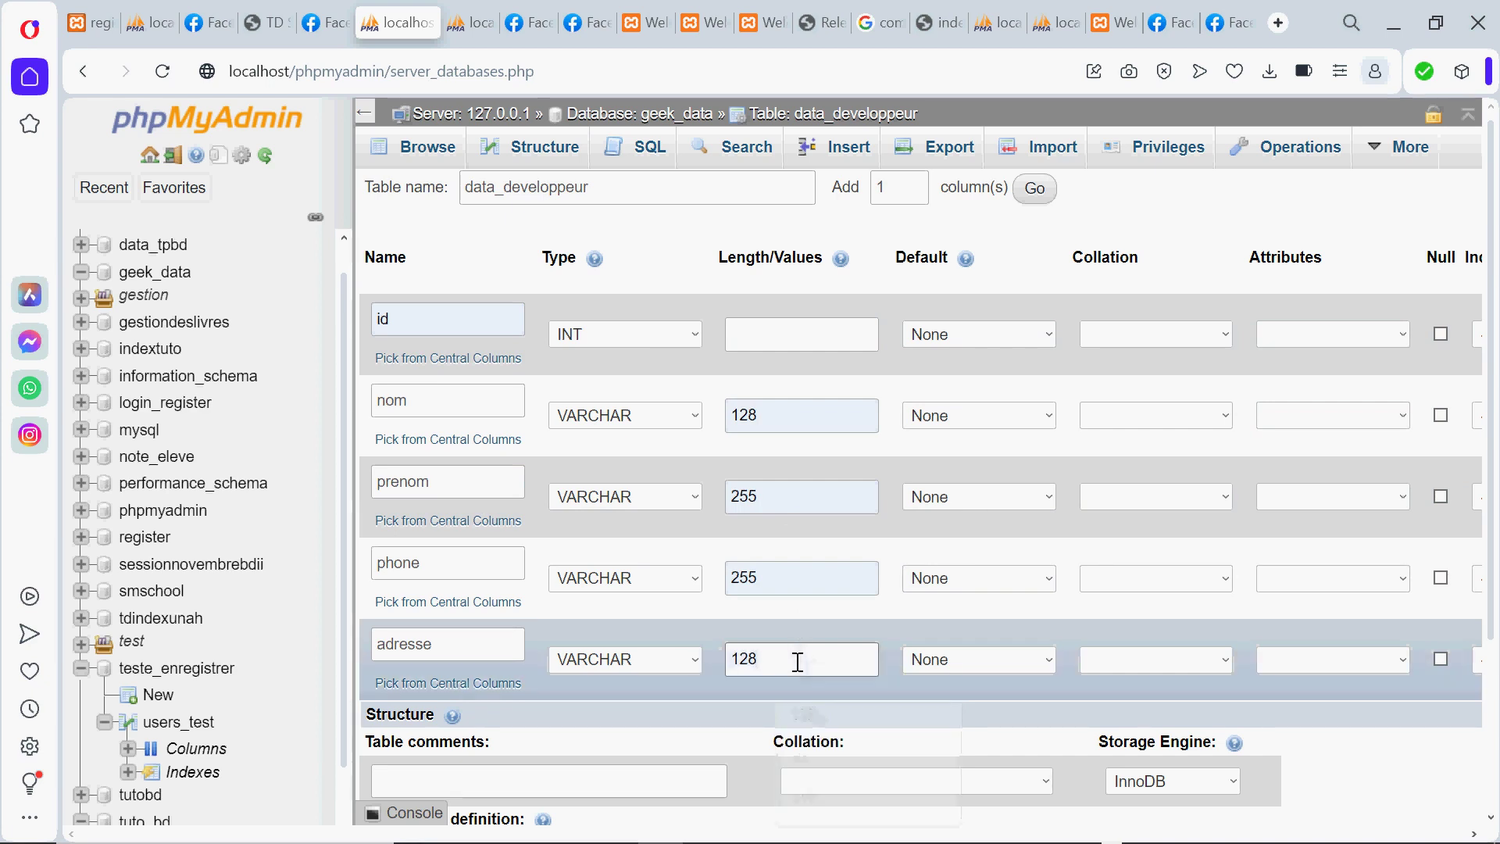
key(BackSpace)
key(BackSpace)
key(BackSpace)
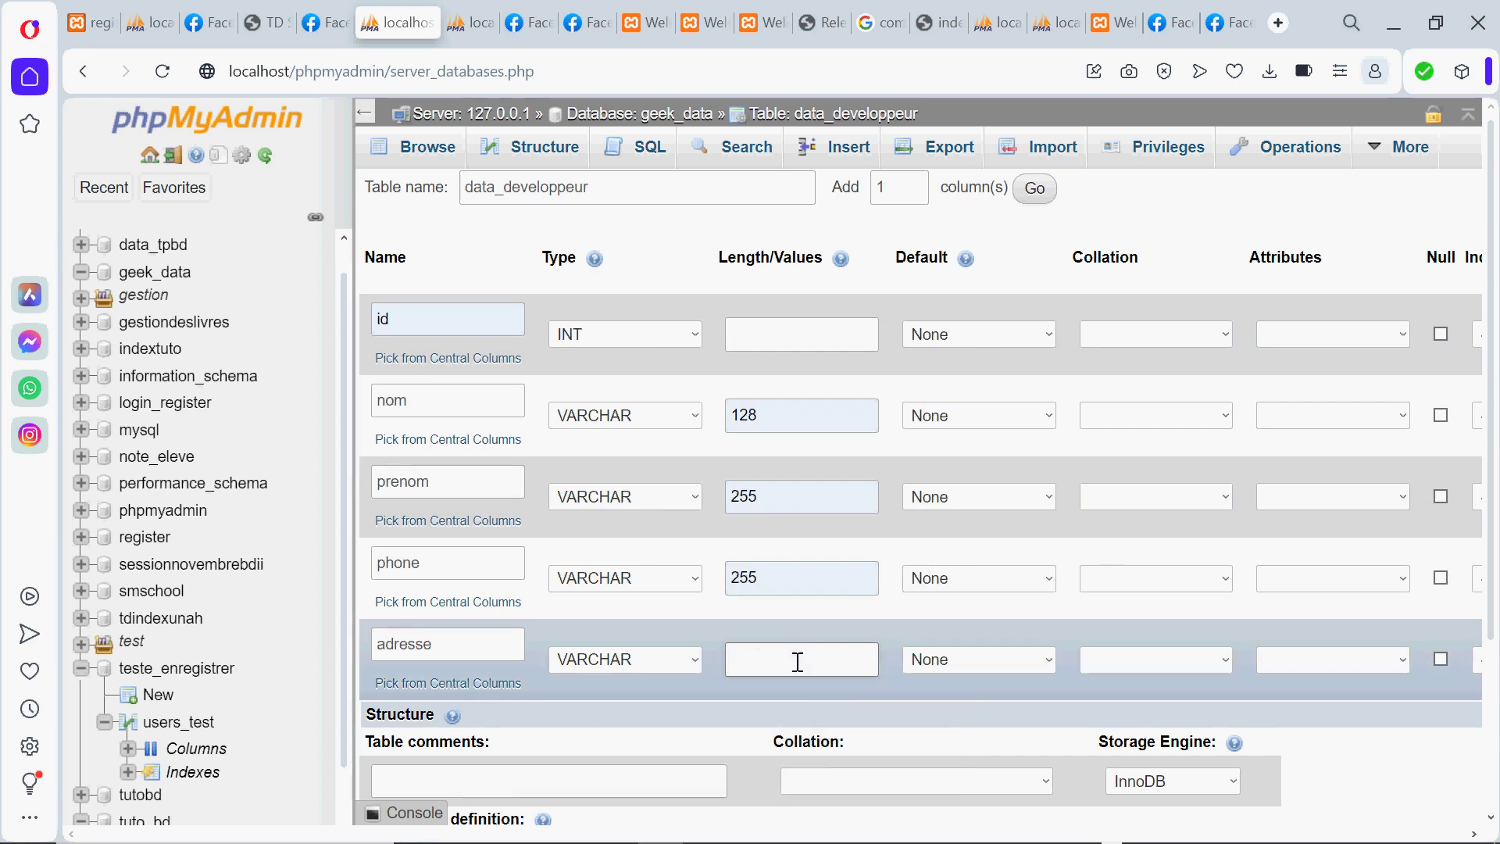
text(200)
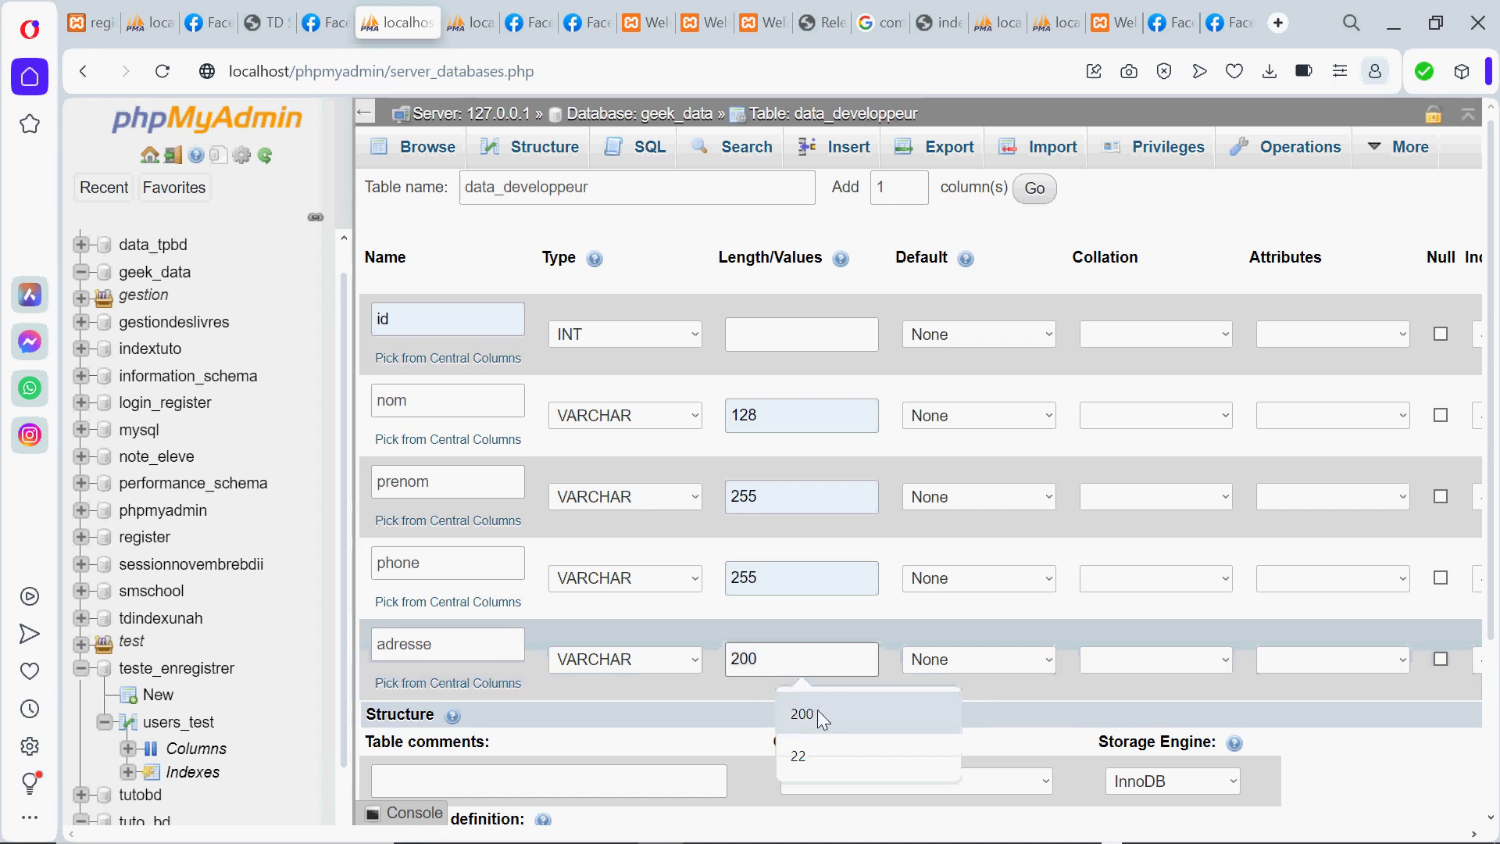
click(817, 713)
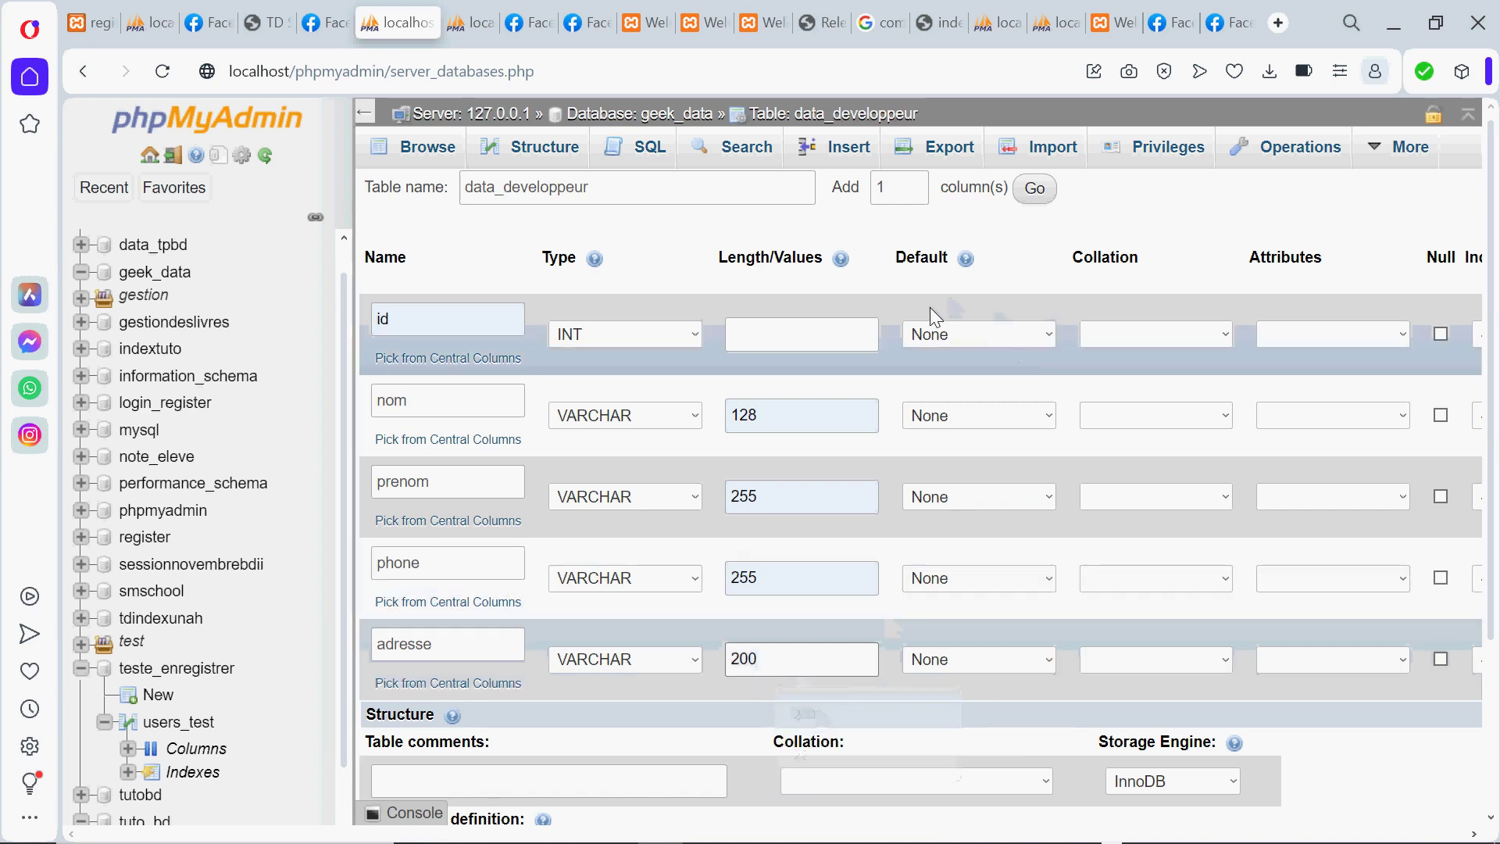
click(987, 412)
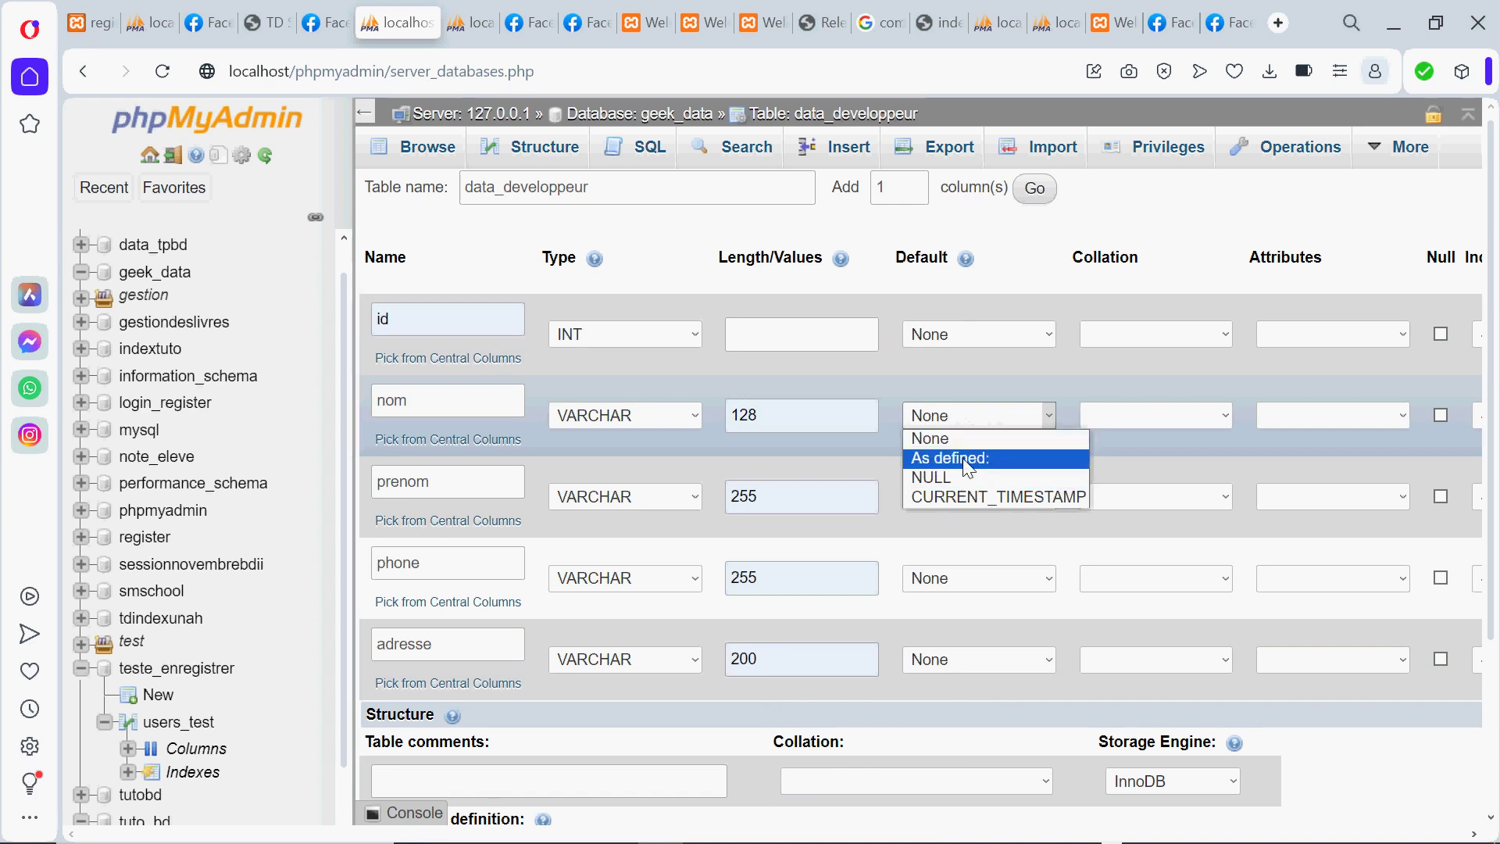
click(998, 377)
click(982, 335)
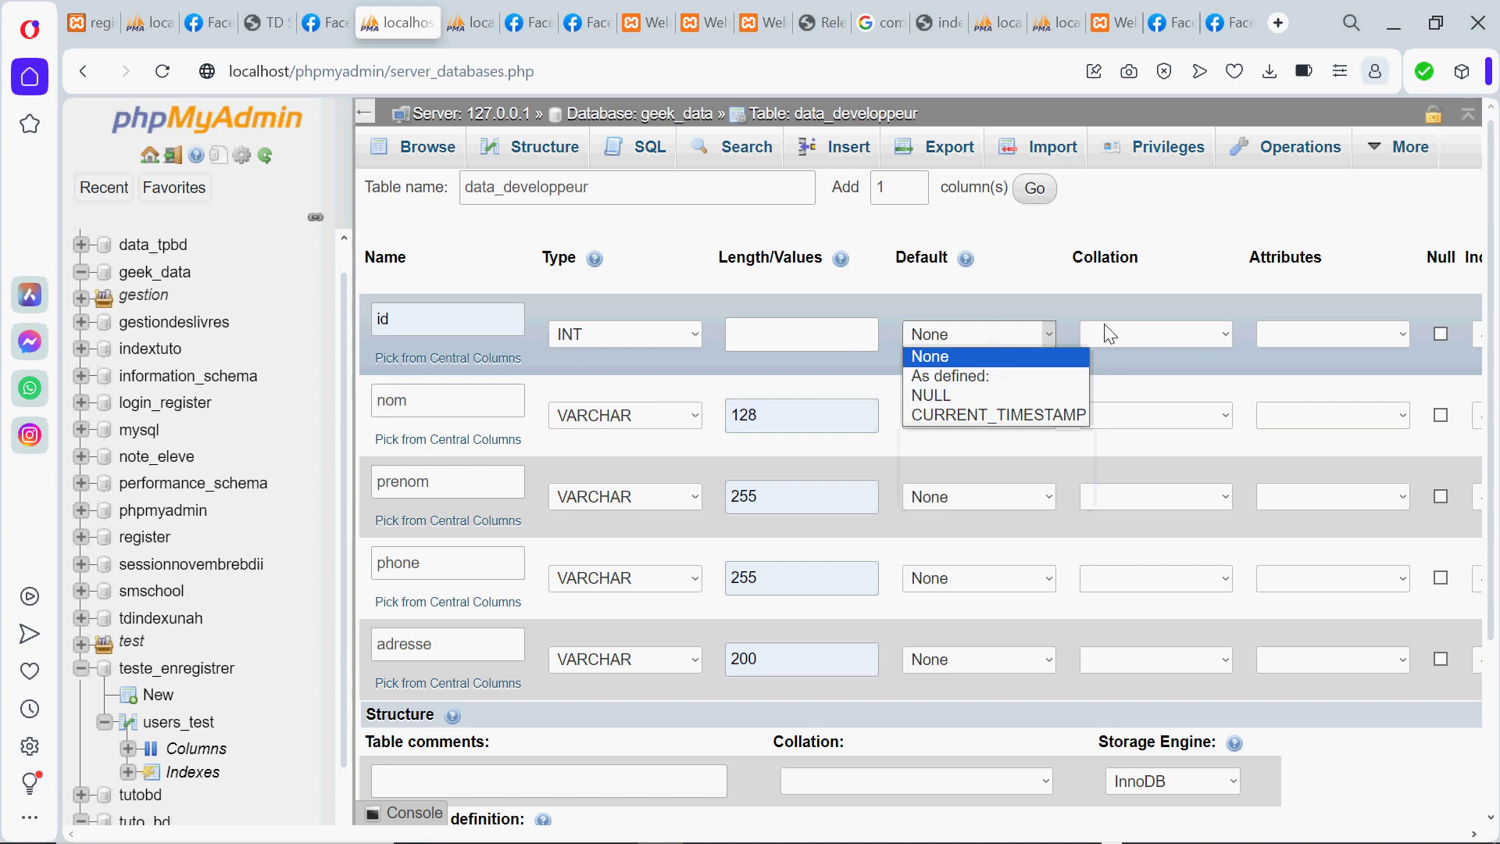
click(791, 330)
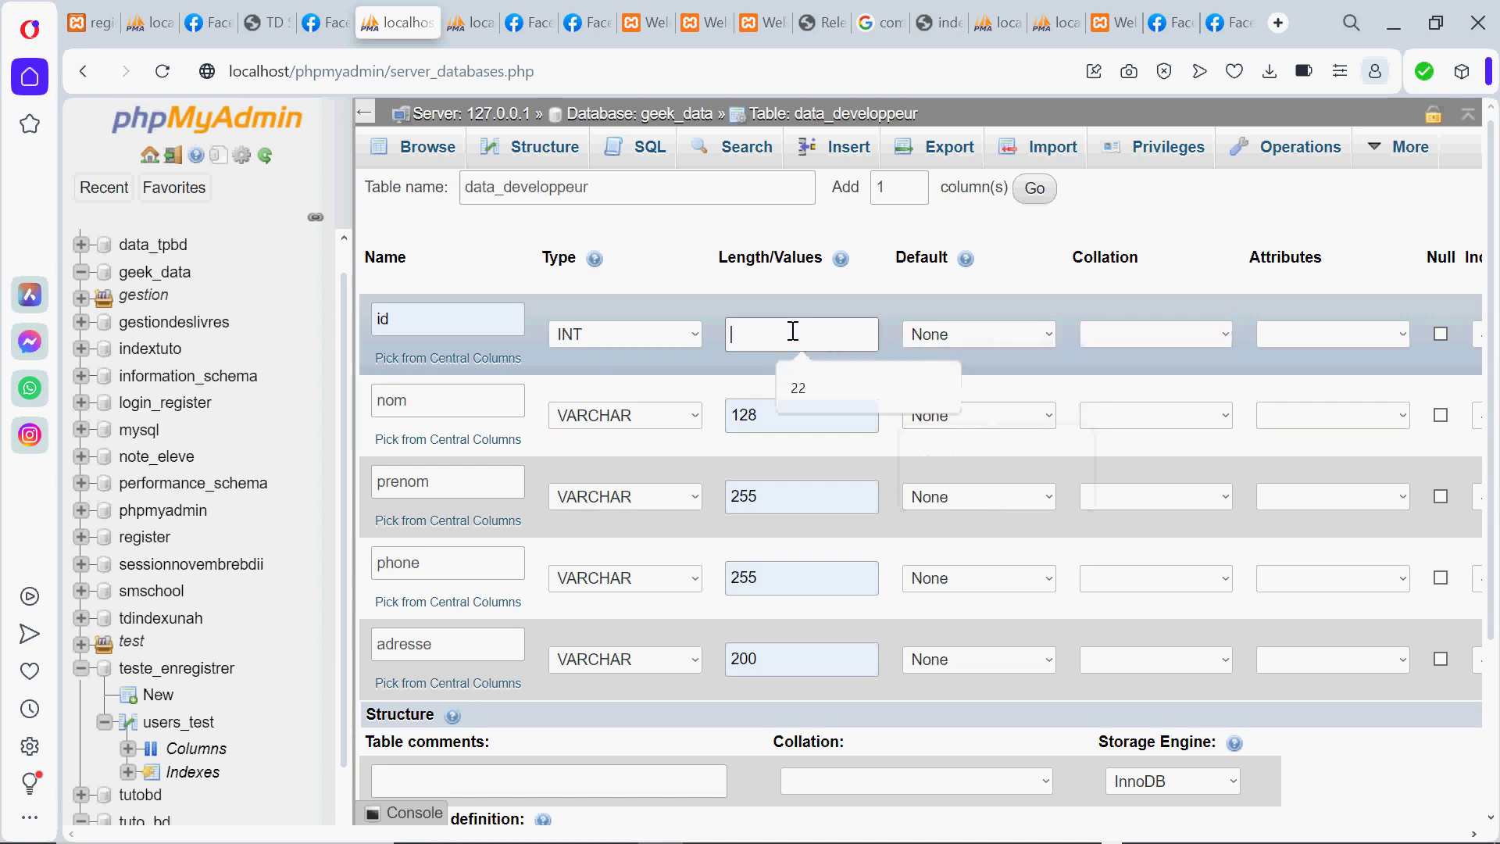
click(880, 308)
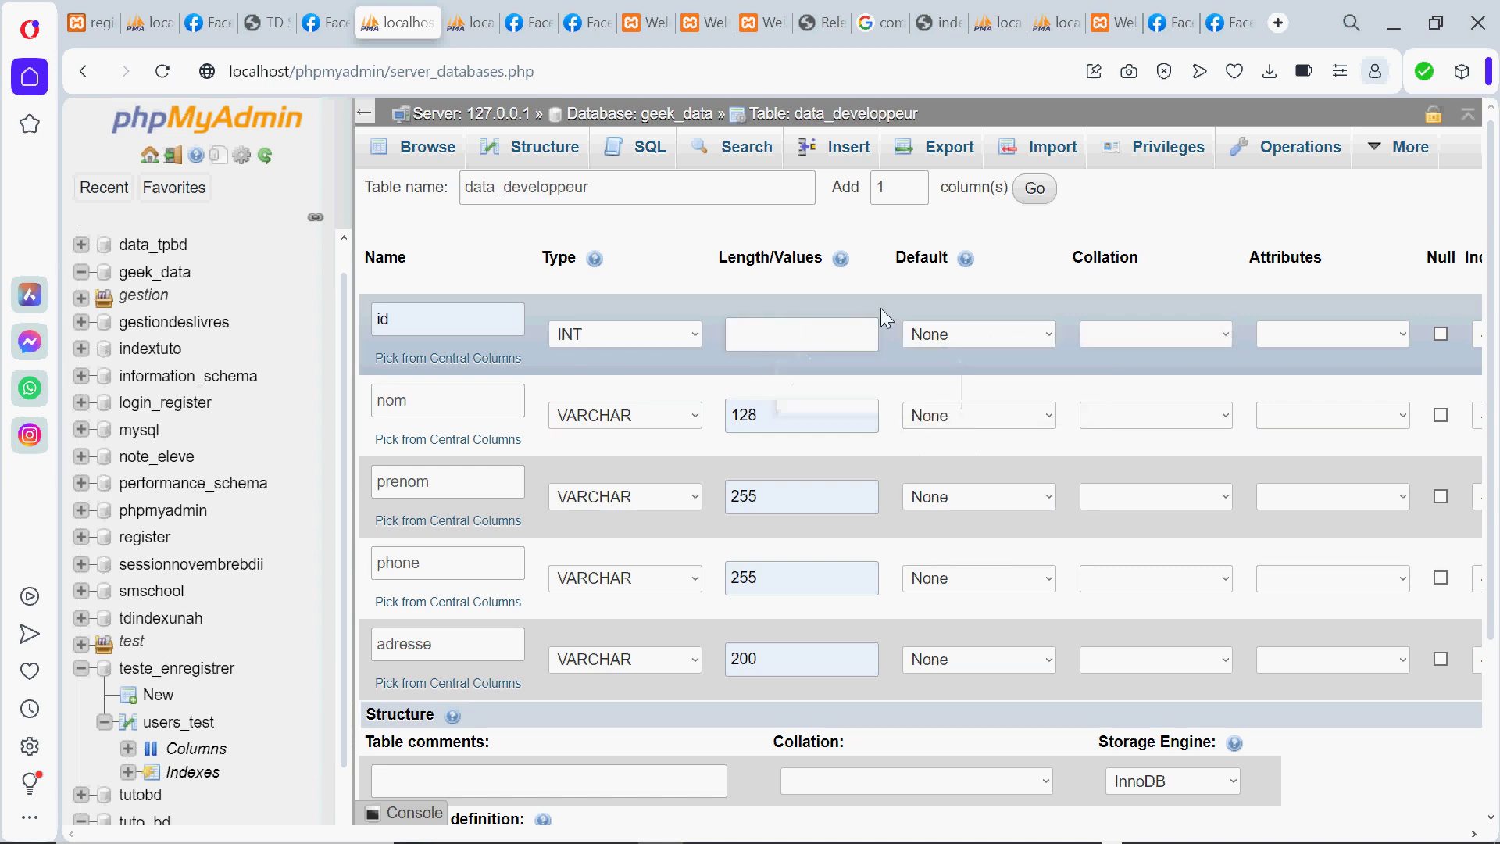
scroll(880, 308, right, 1)
Enable A_I on the id column and set its Index to PRIMARY
scroll(879, 308, right, 6)
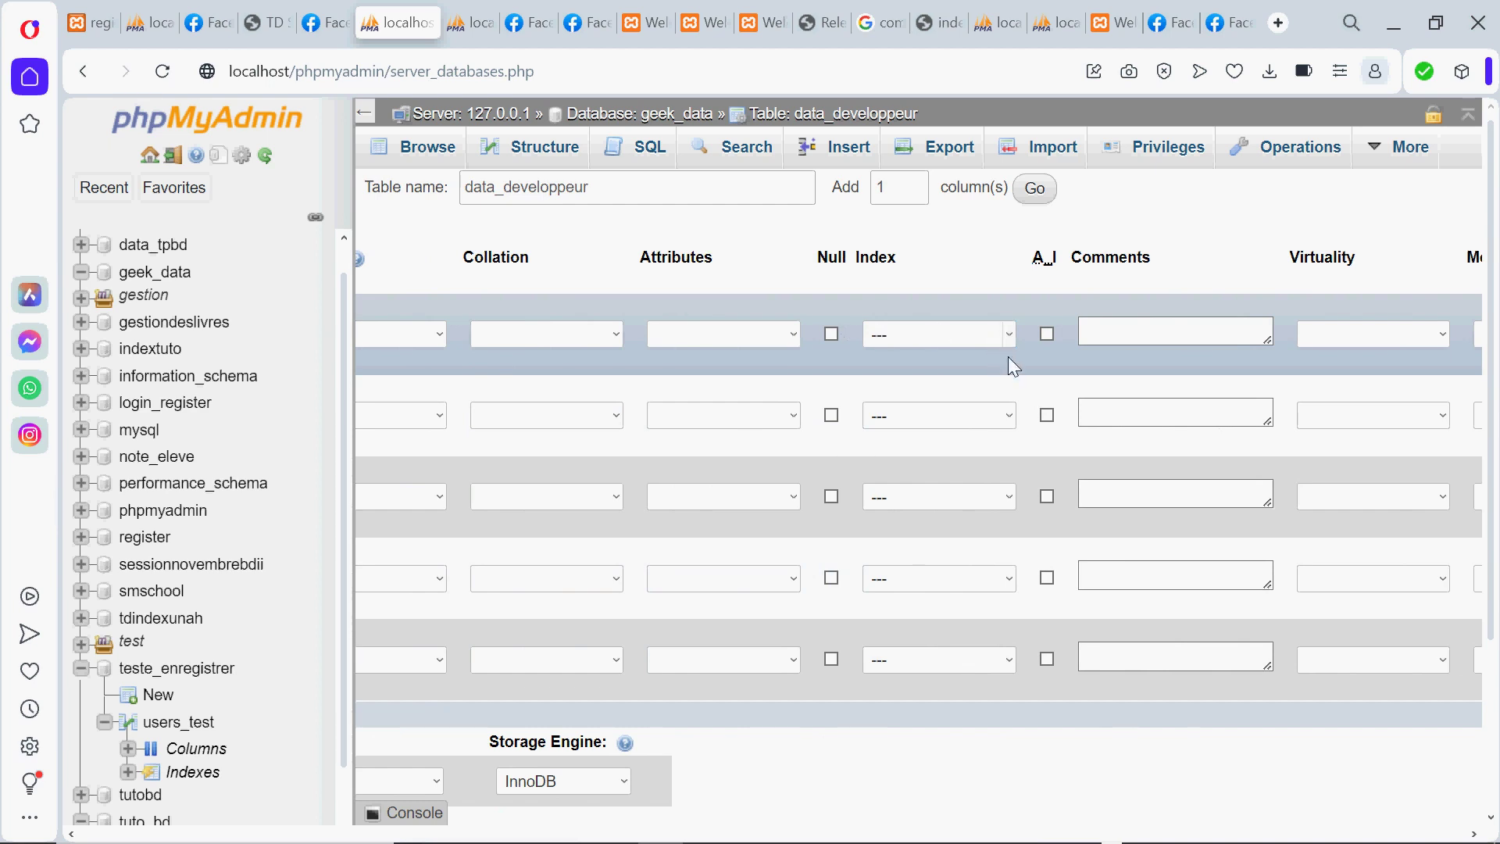
click(1047, 333)
click(1006, 332)
click(963, 364)
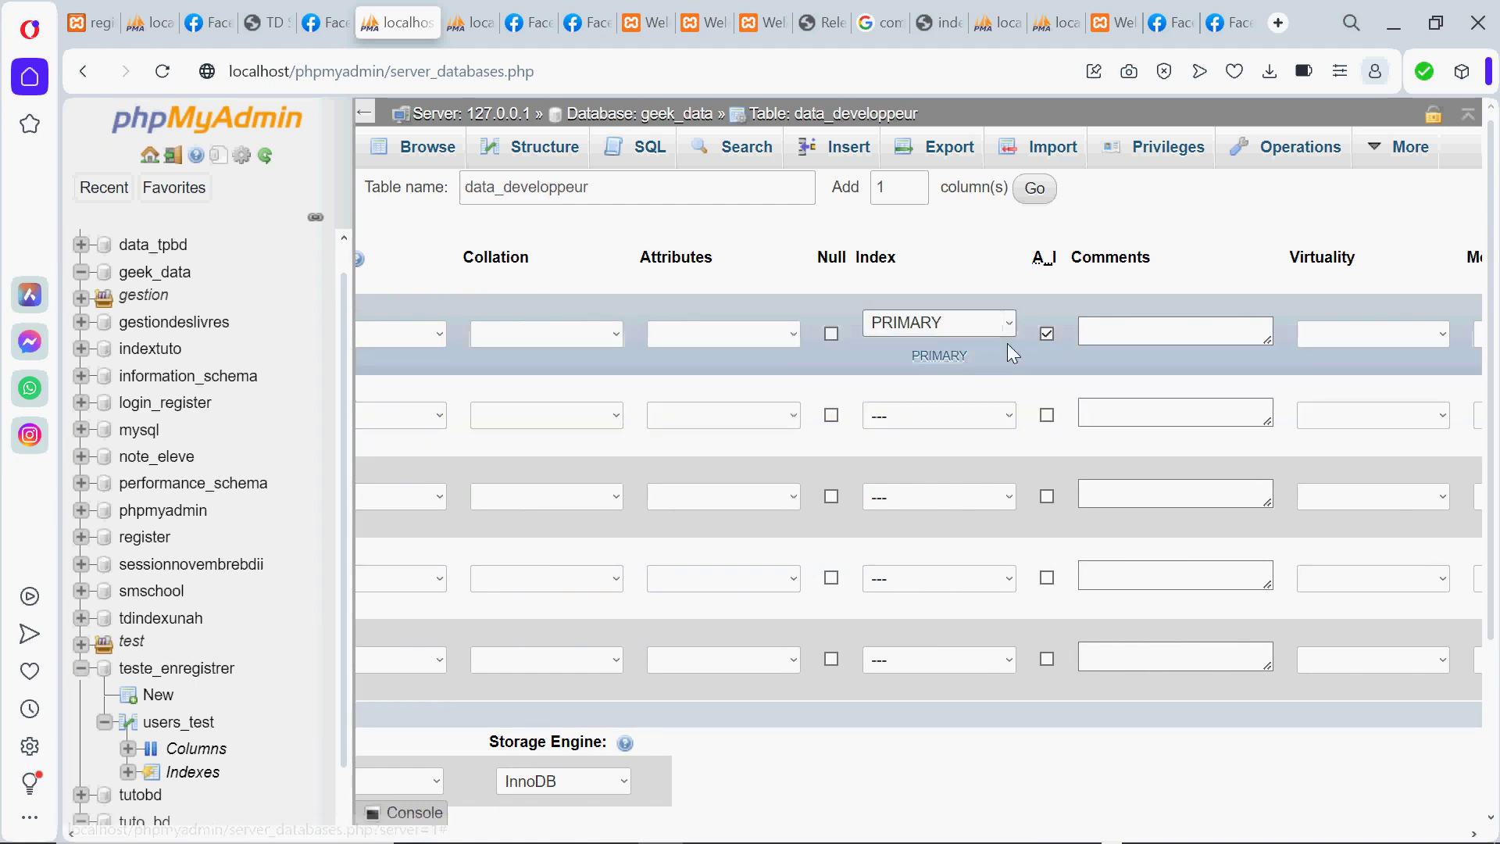
click(752, 334)
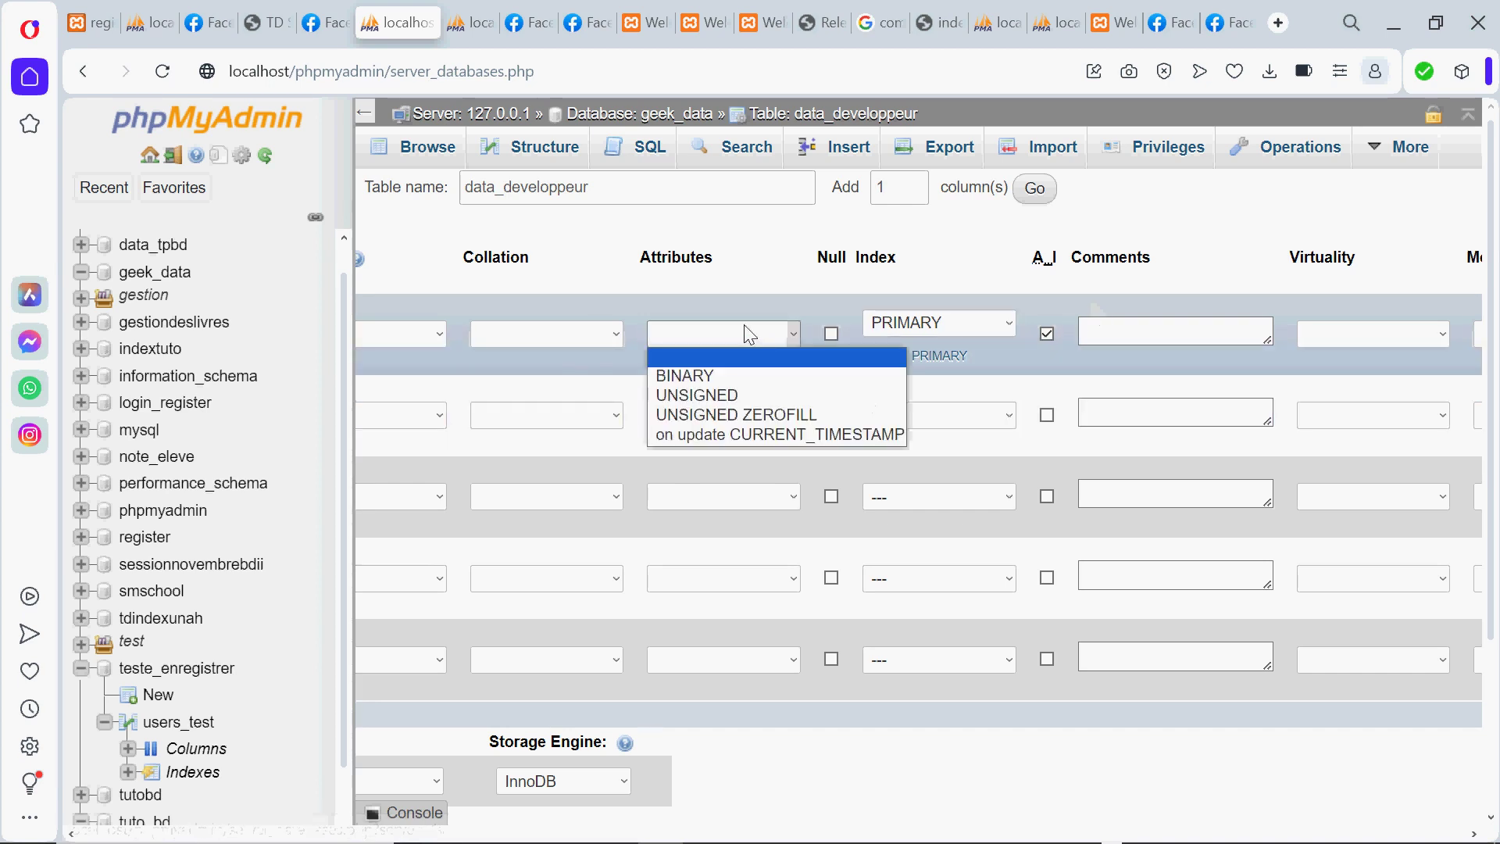
click(716, 302)
scroll(716, 301, left, 1)
scroll(716, 302, left, 7)
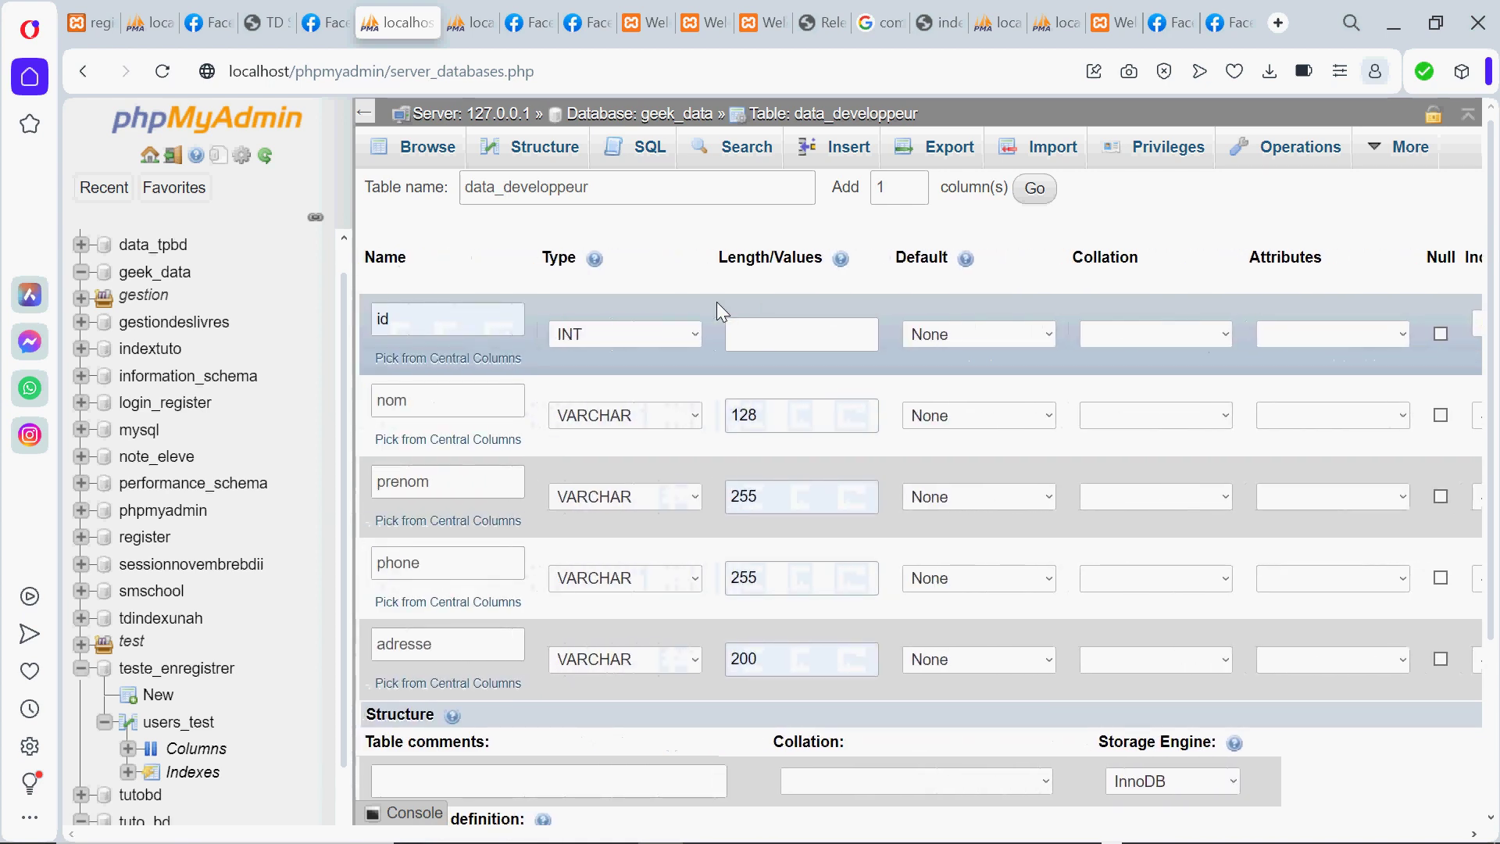
Save the data_developpeur table definition and open its Structure page
click(493, 325)
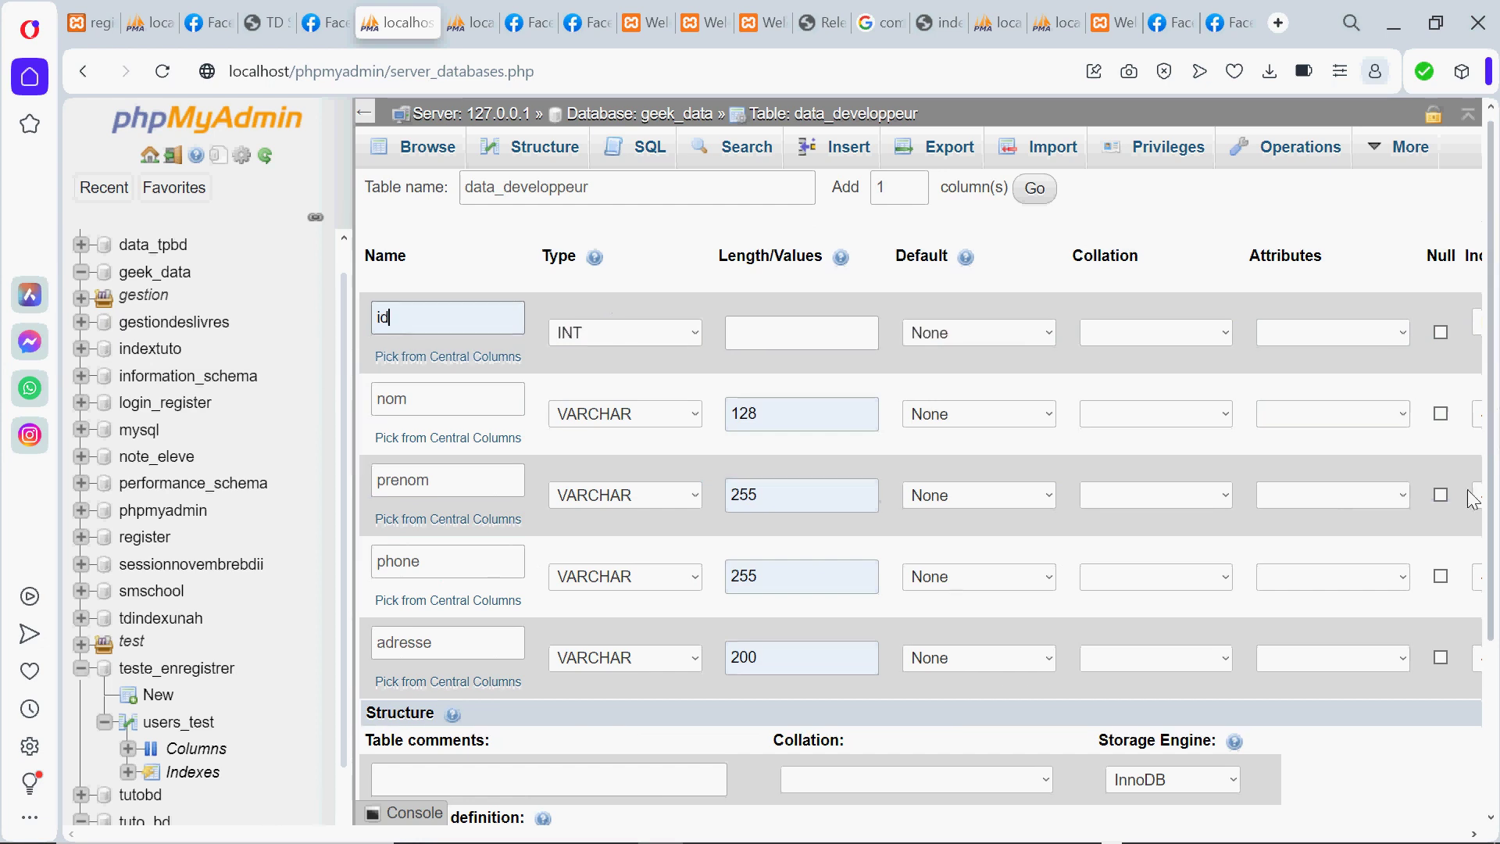
scroll(1453, 586, down, 3)
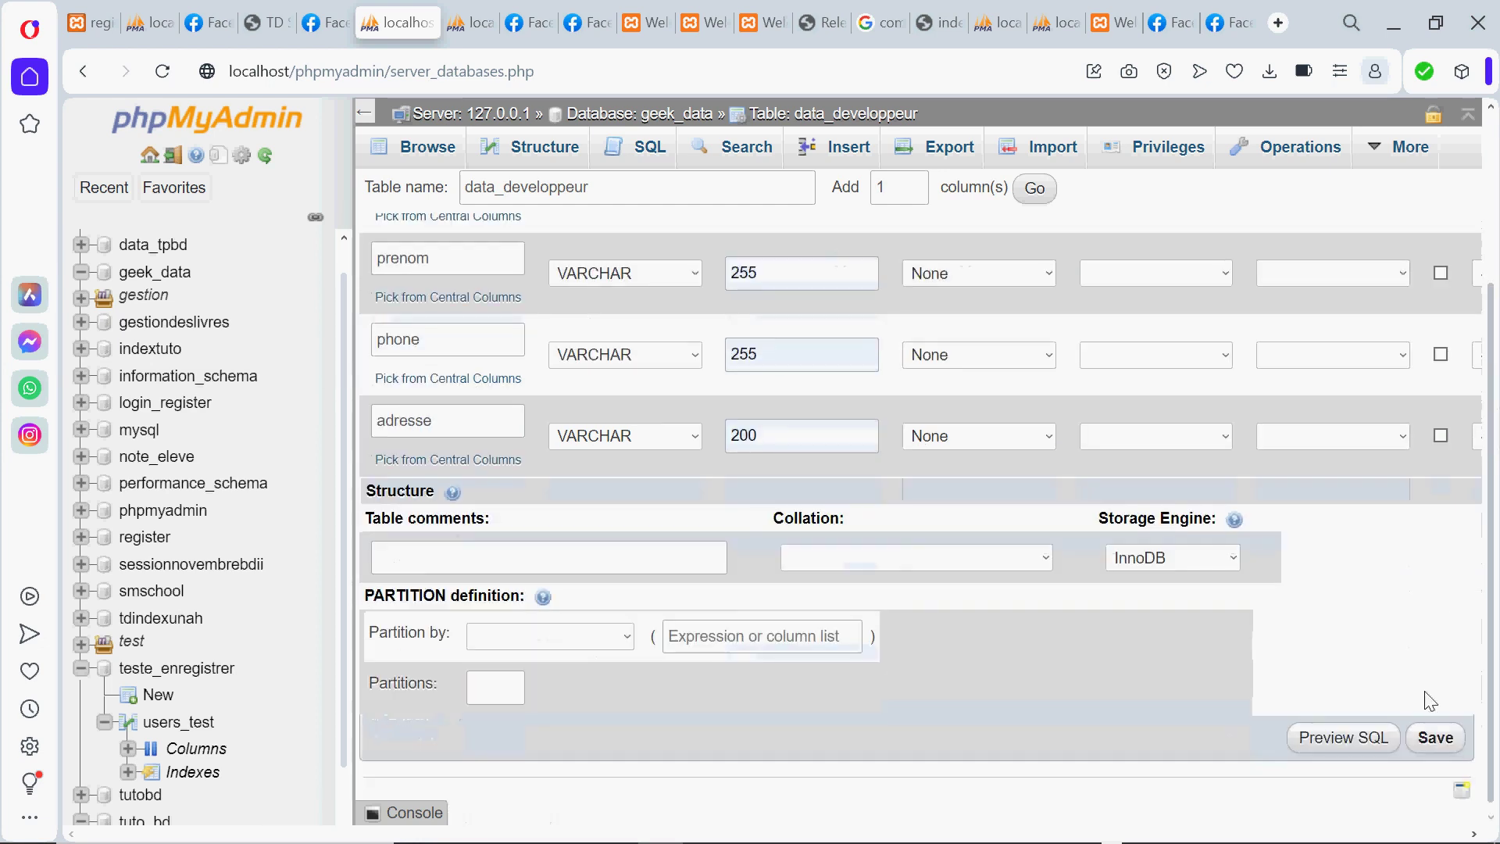
click(1435, 739)
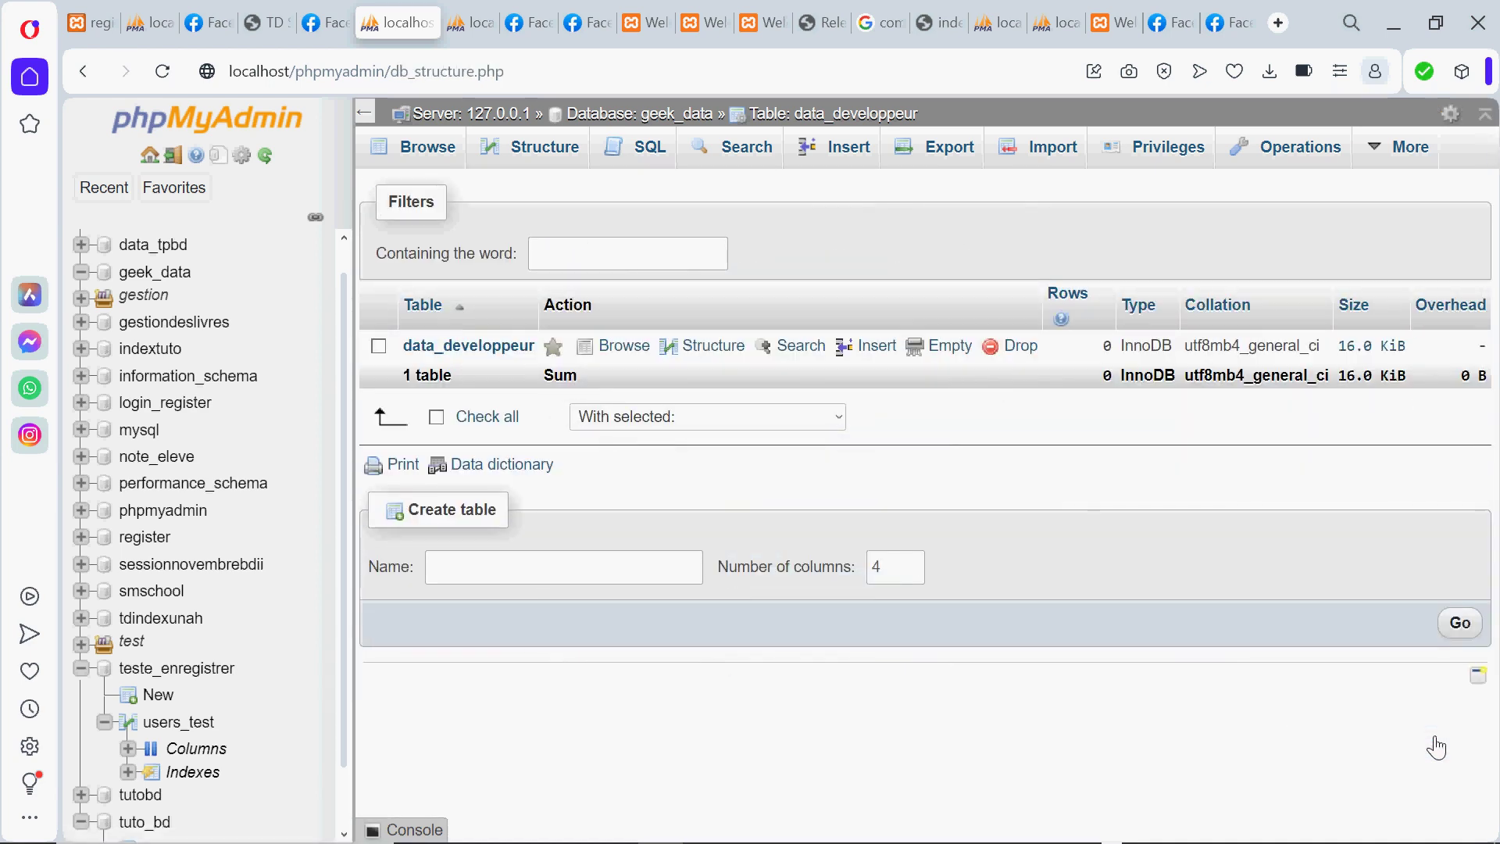
click(450, 345)
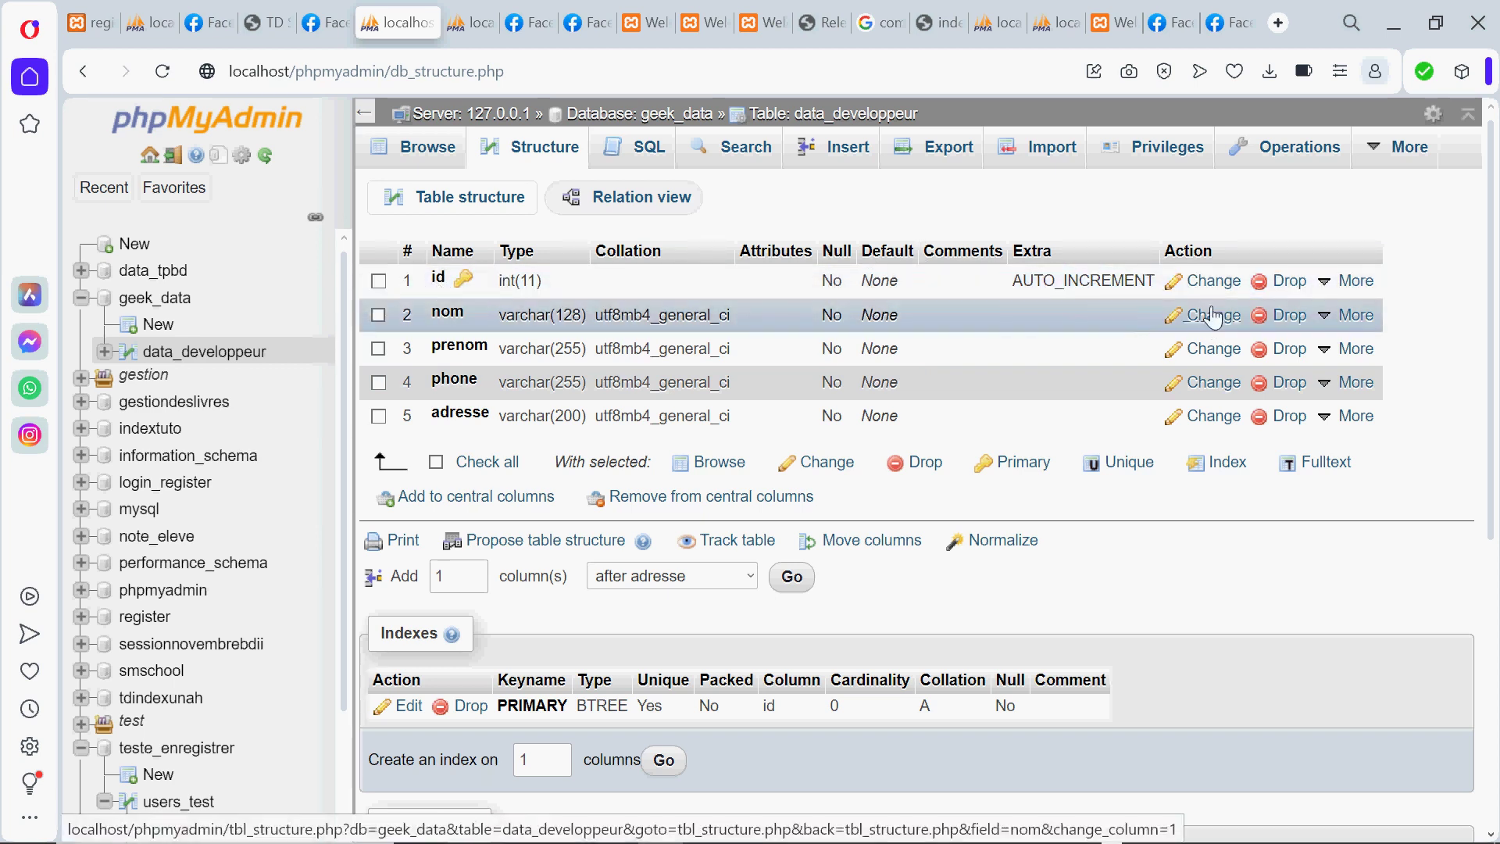
Rename the id column to id_dev and save the change
click(1213, 283)
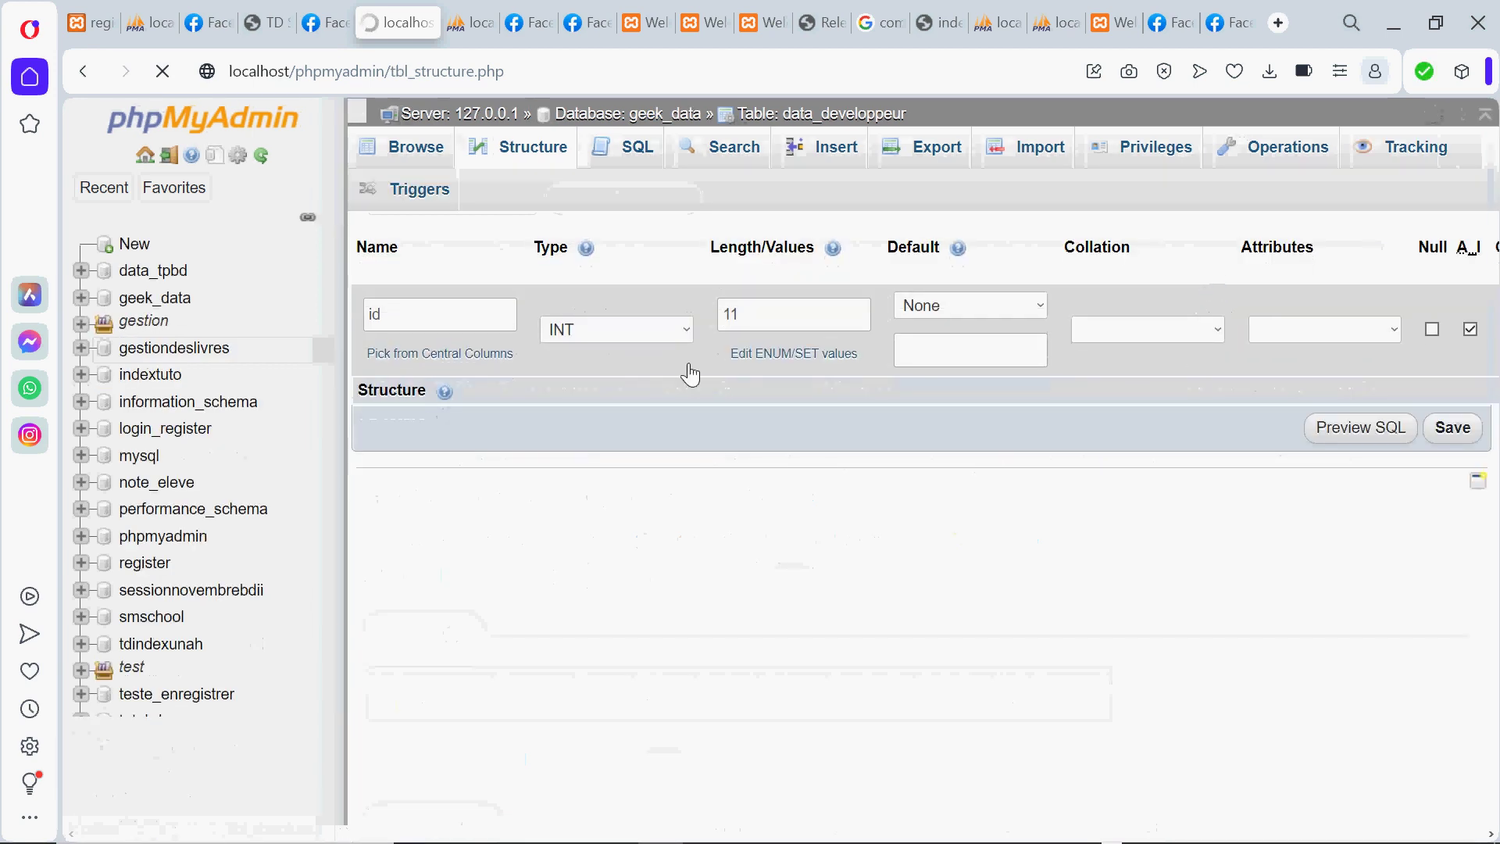
click(403, 259)
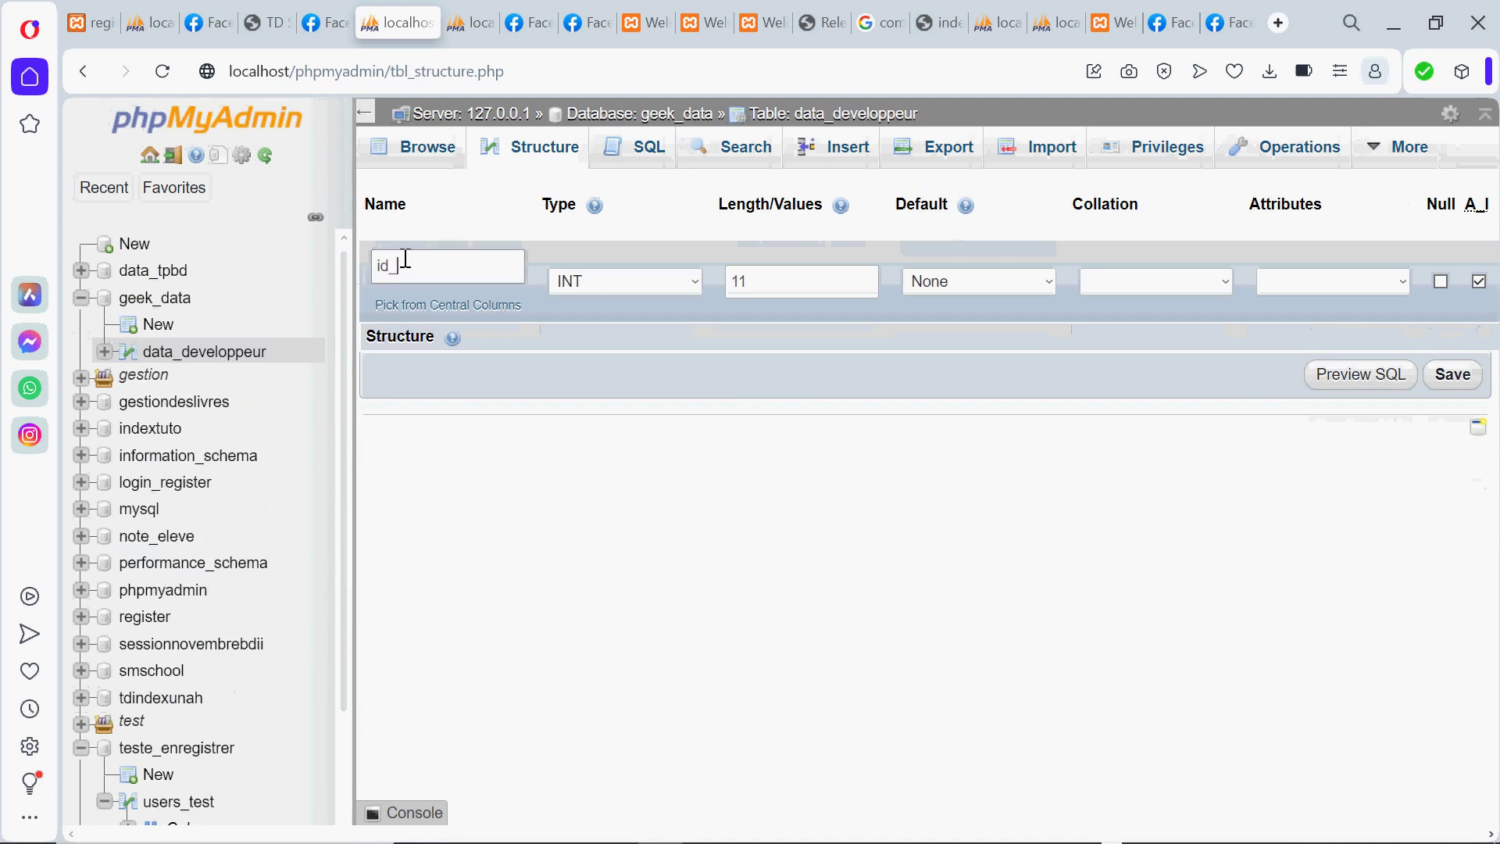
text(_nom)
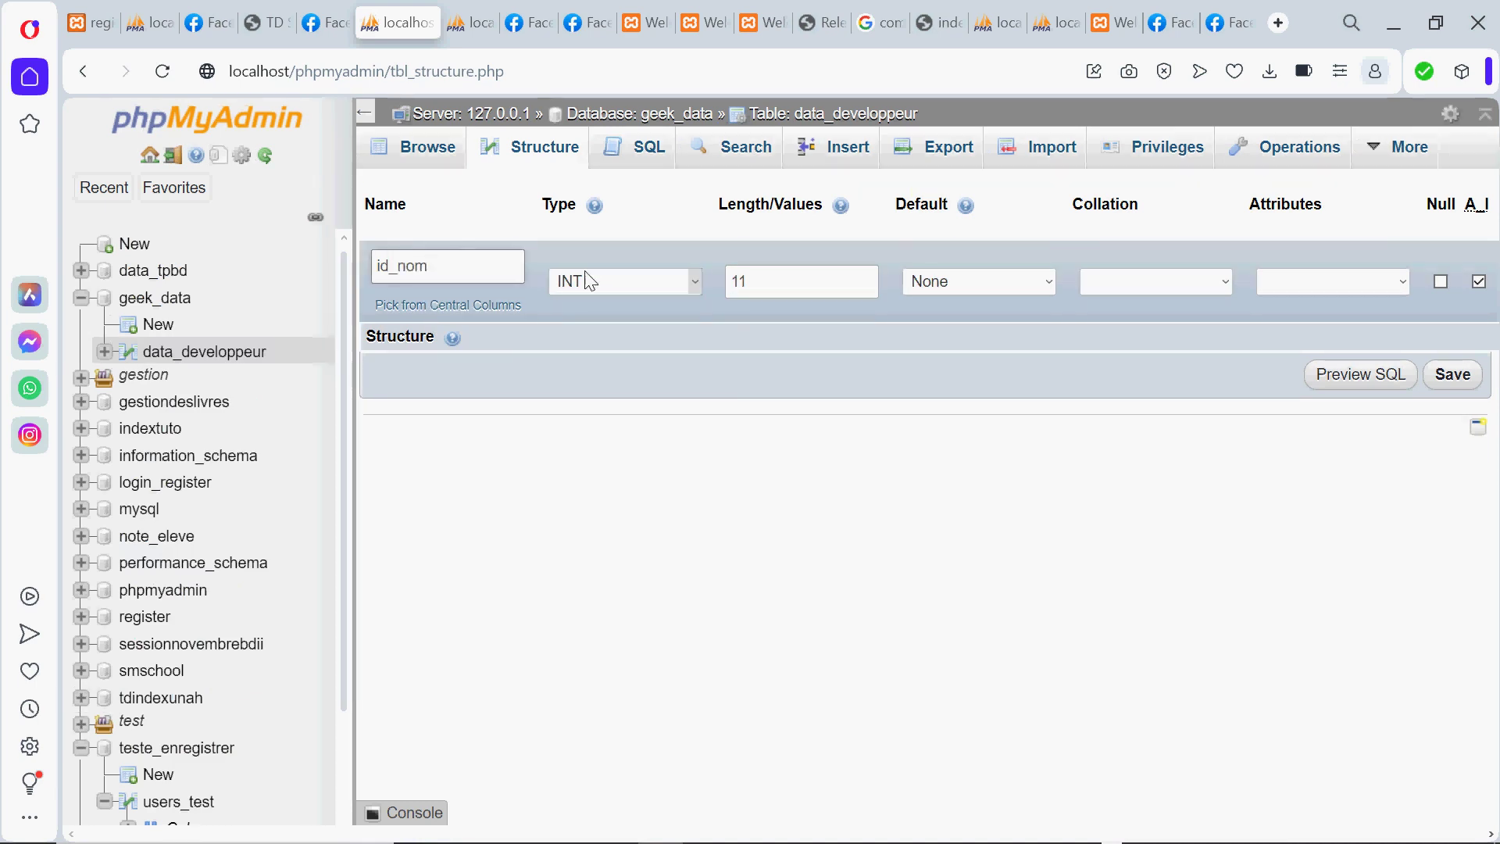
key(BackSpace)
key(BackSpace)
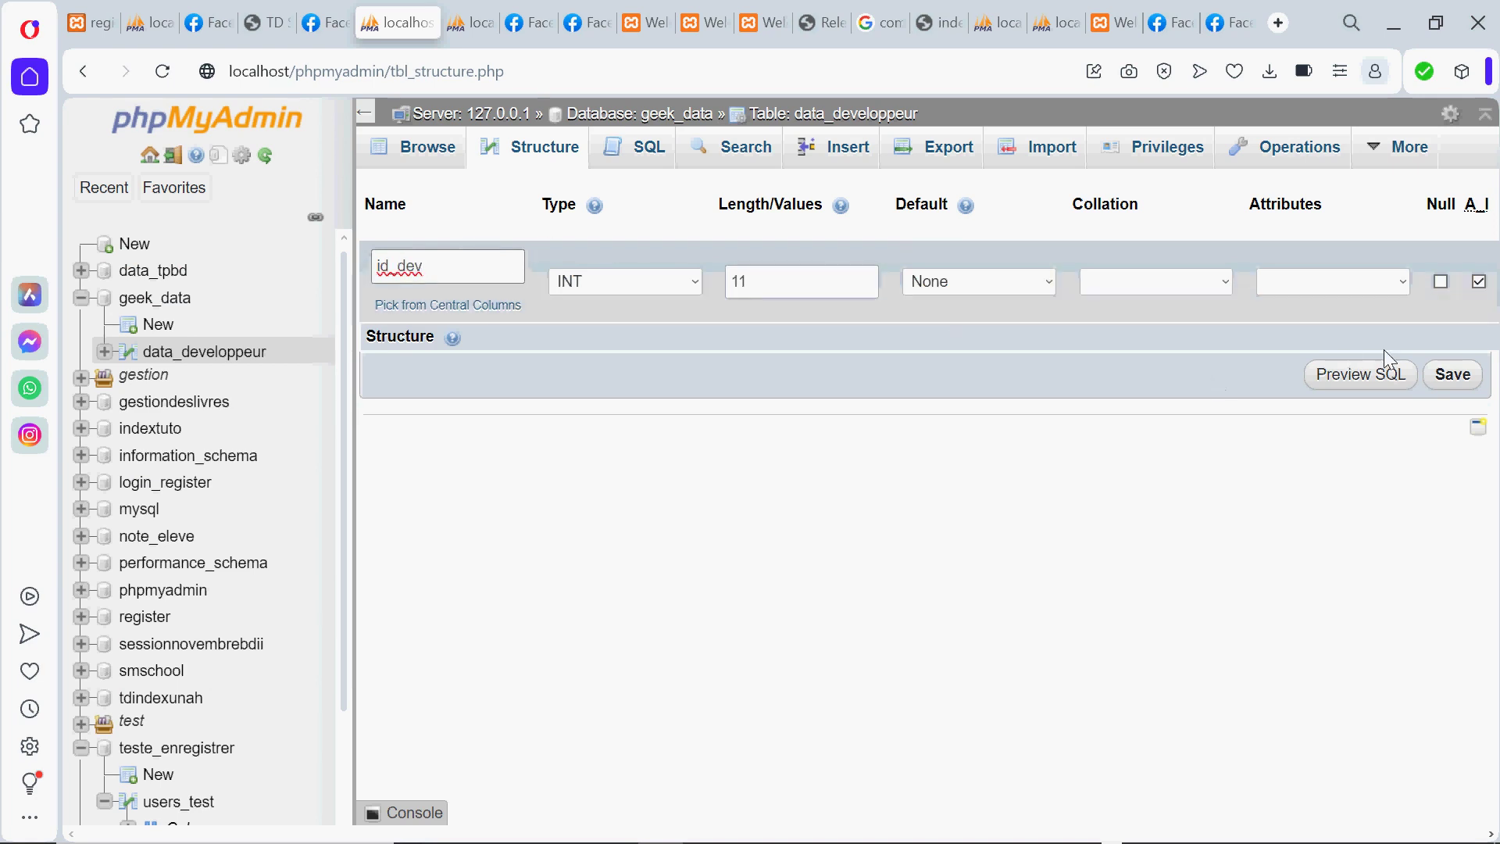
click(1452, 378)
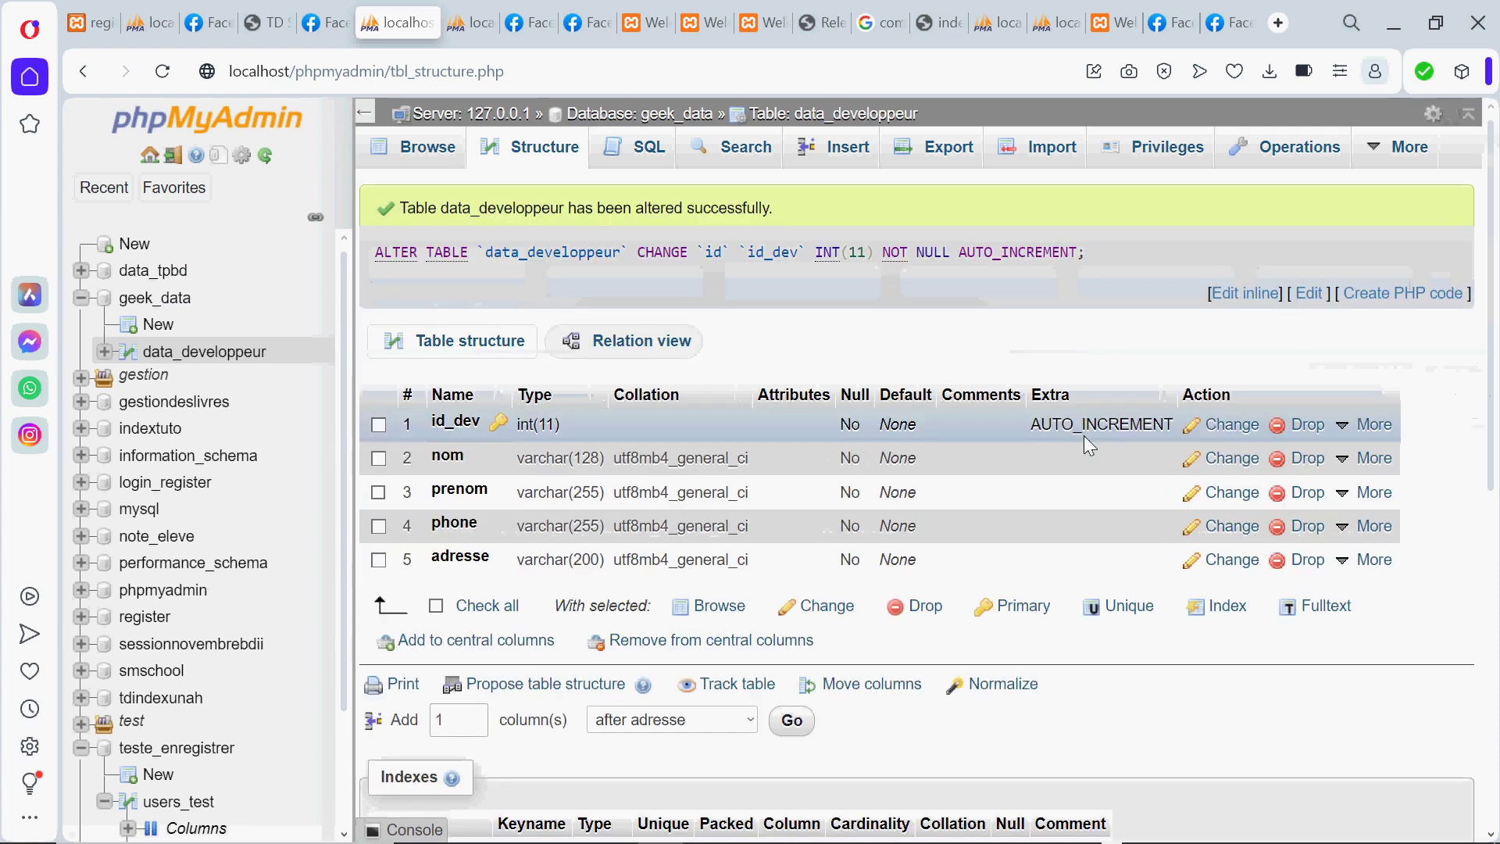
click(1240, 462)
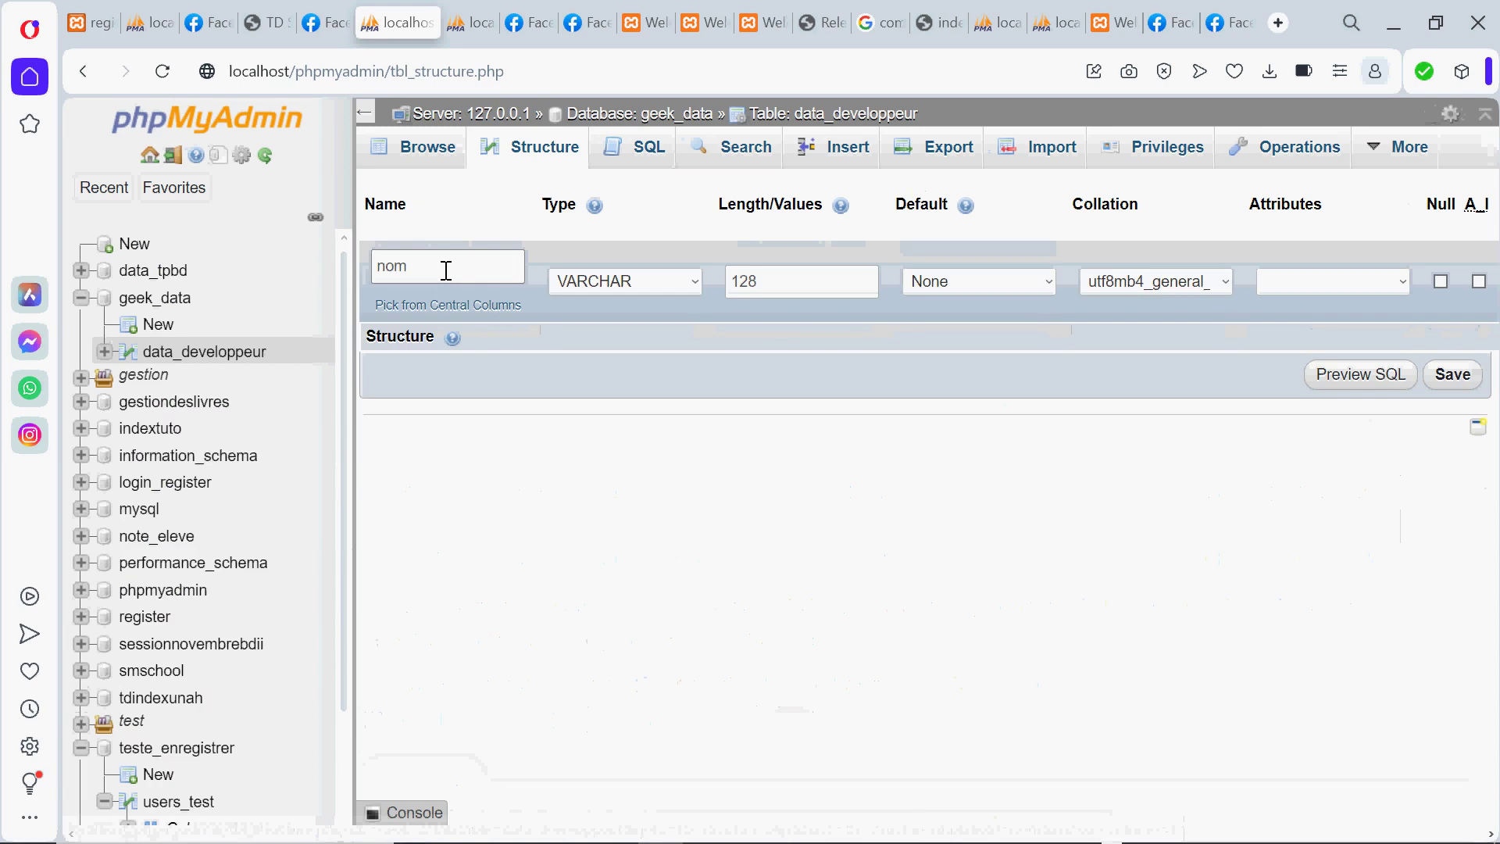
Rename the nom column to nom_dev, keeping VARCHAR type and utf8mb4_general_ci collation
click(446, 270)
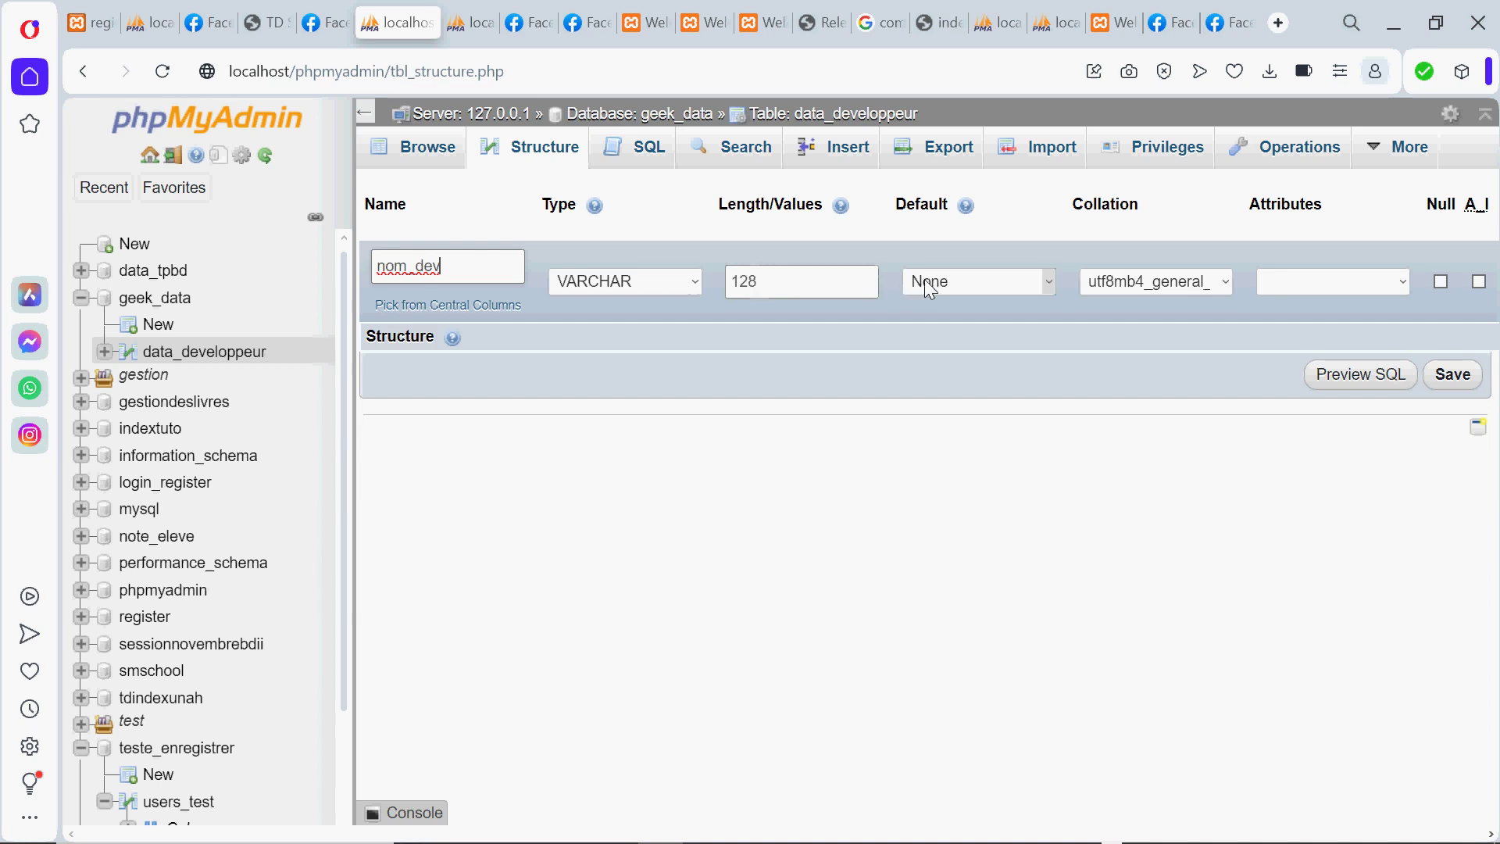
click(696, 282)
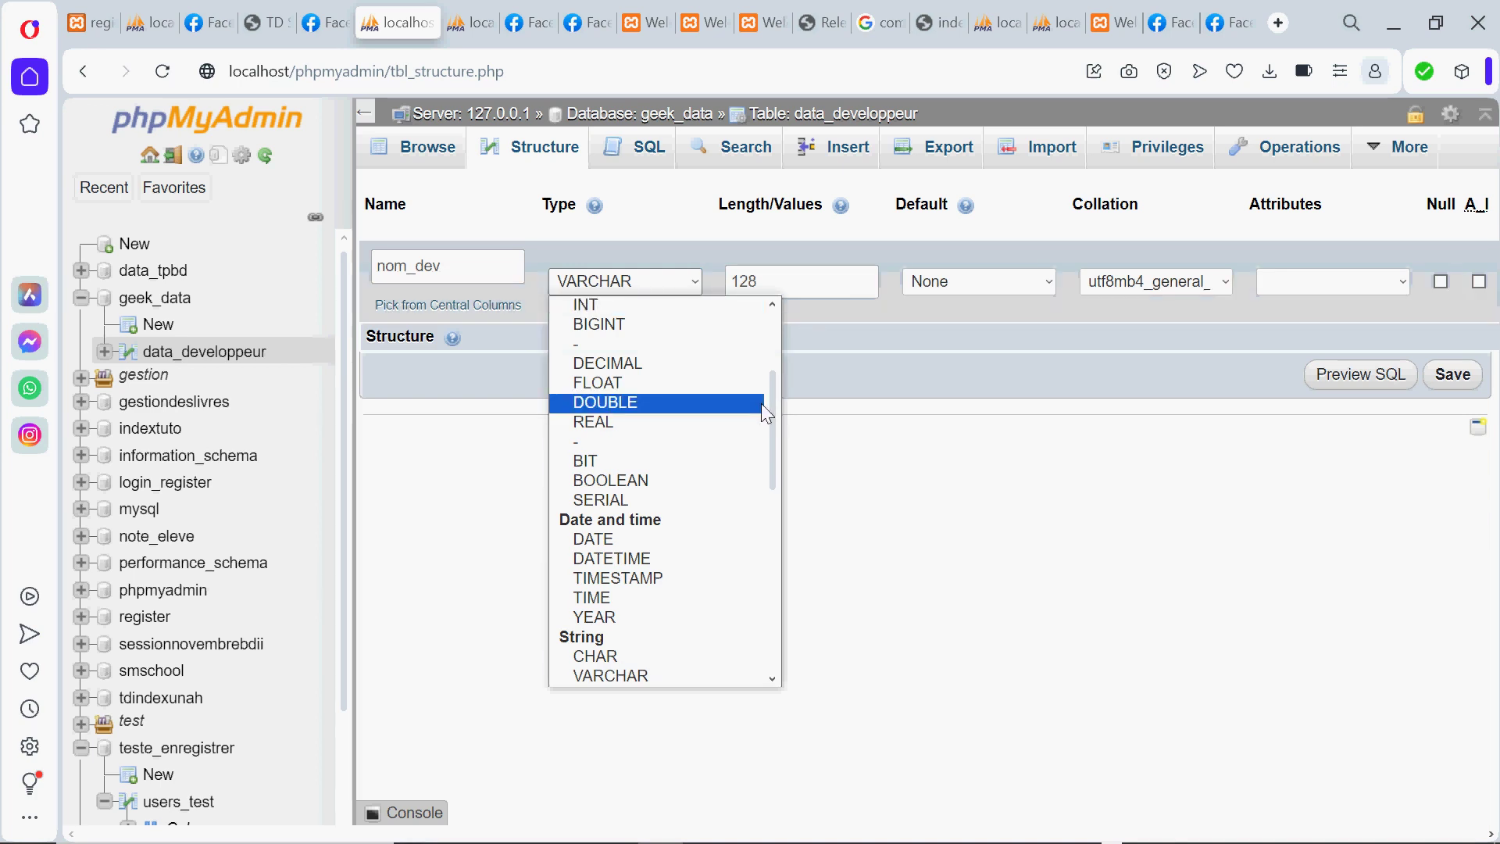
drag(773, 405, 773, 367)
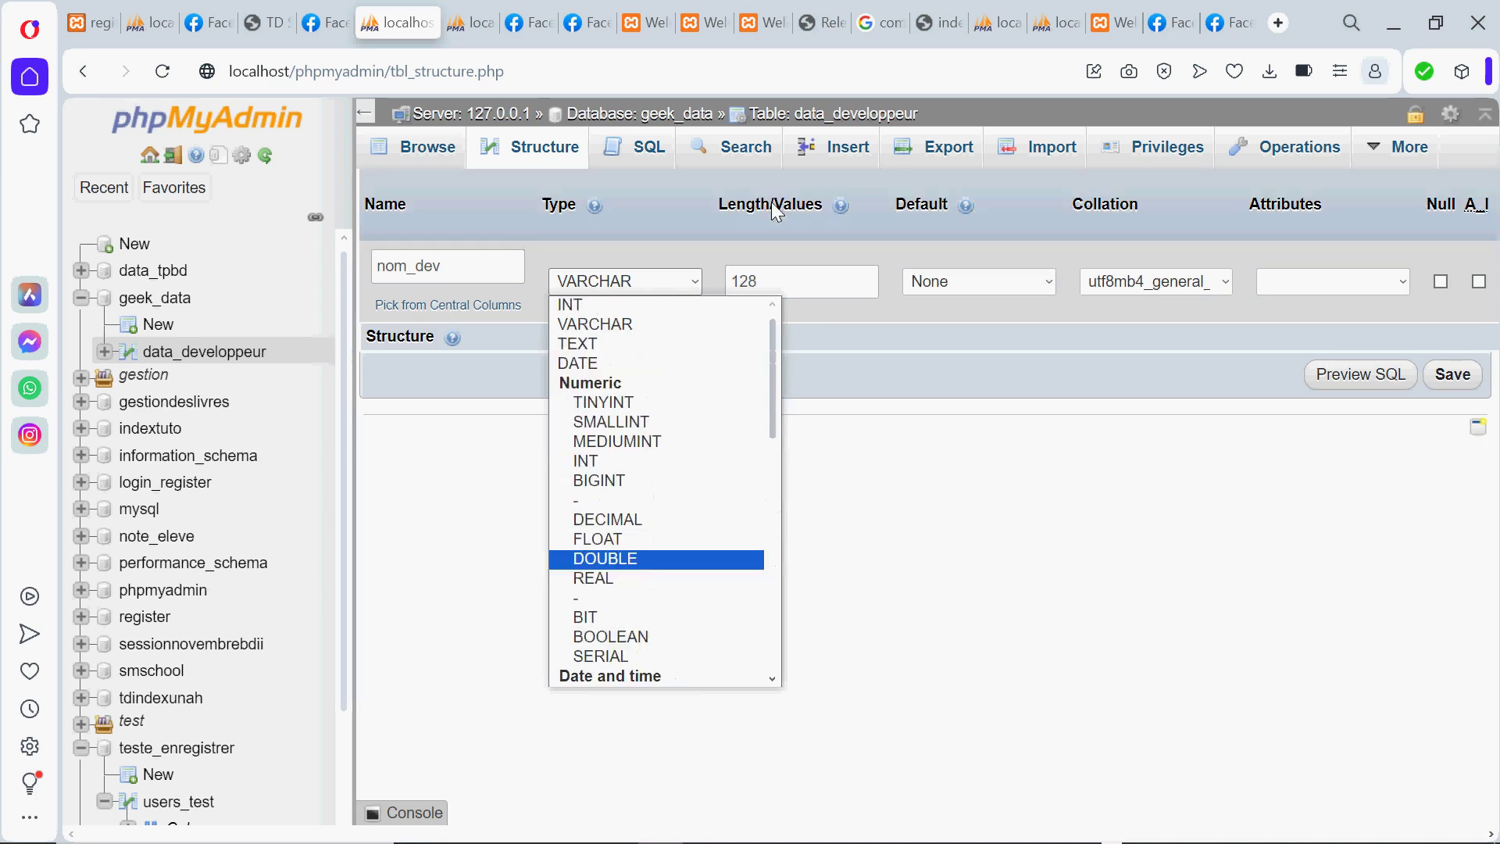
click(964, 275)
click(964, 275)
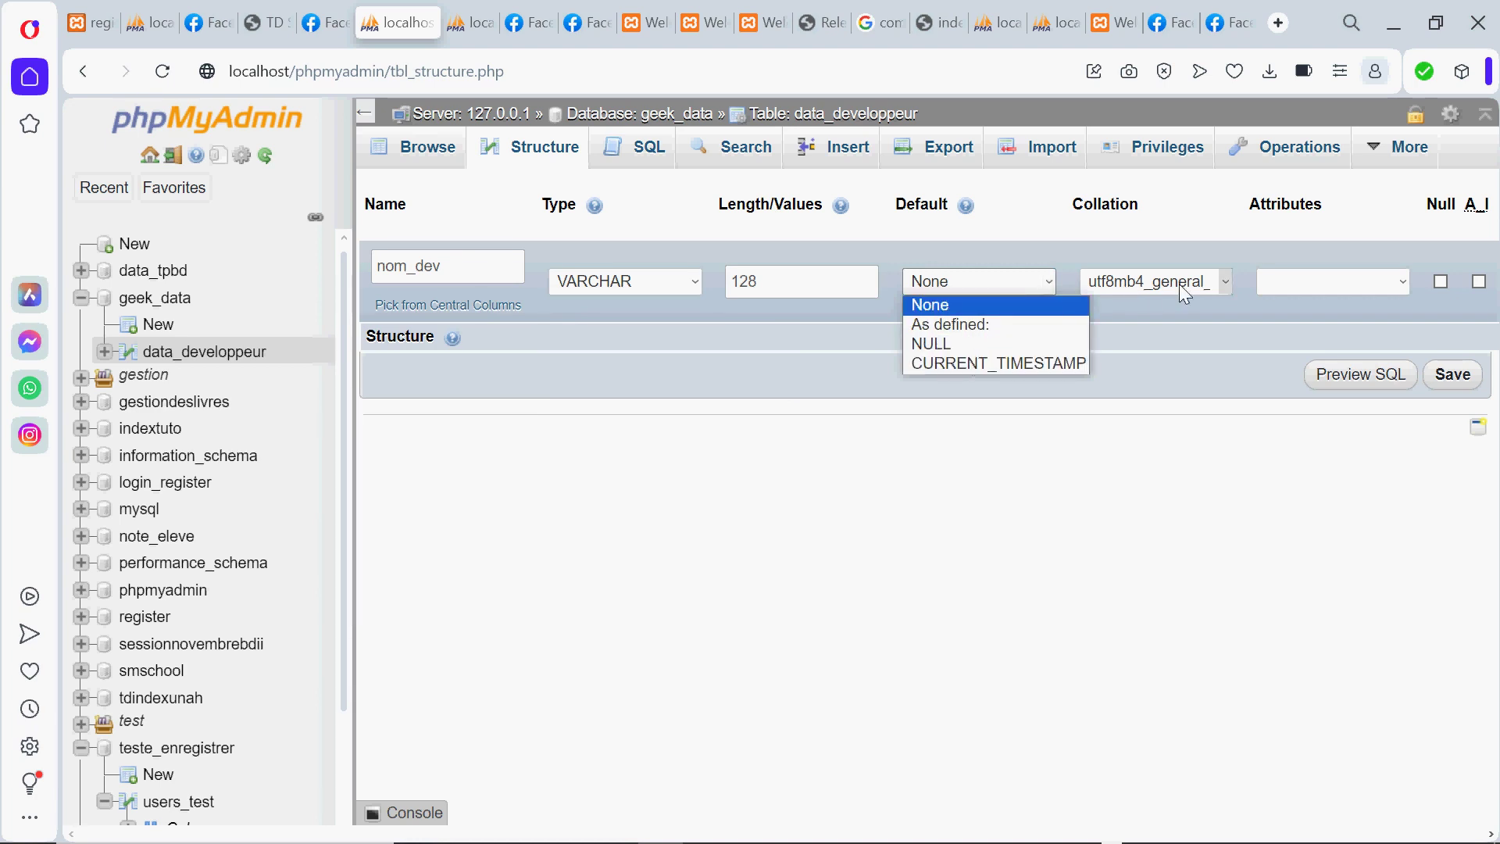
click(1220, 289)
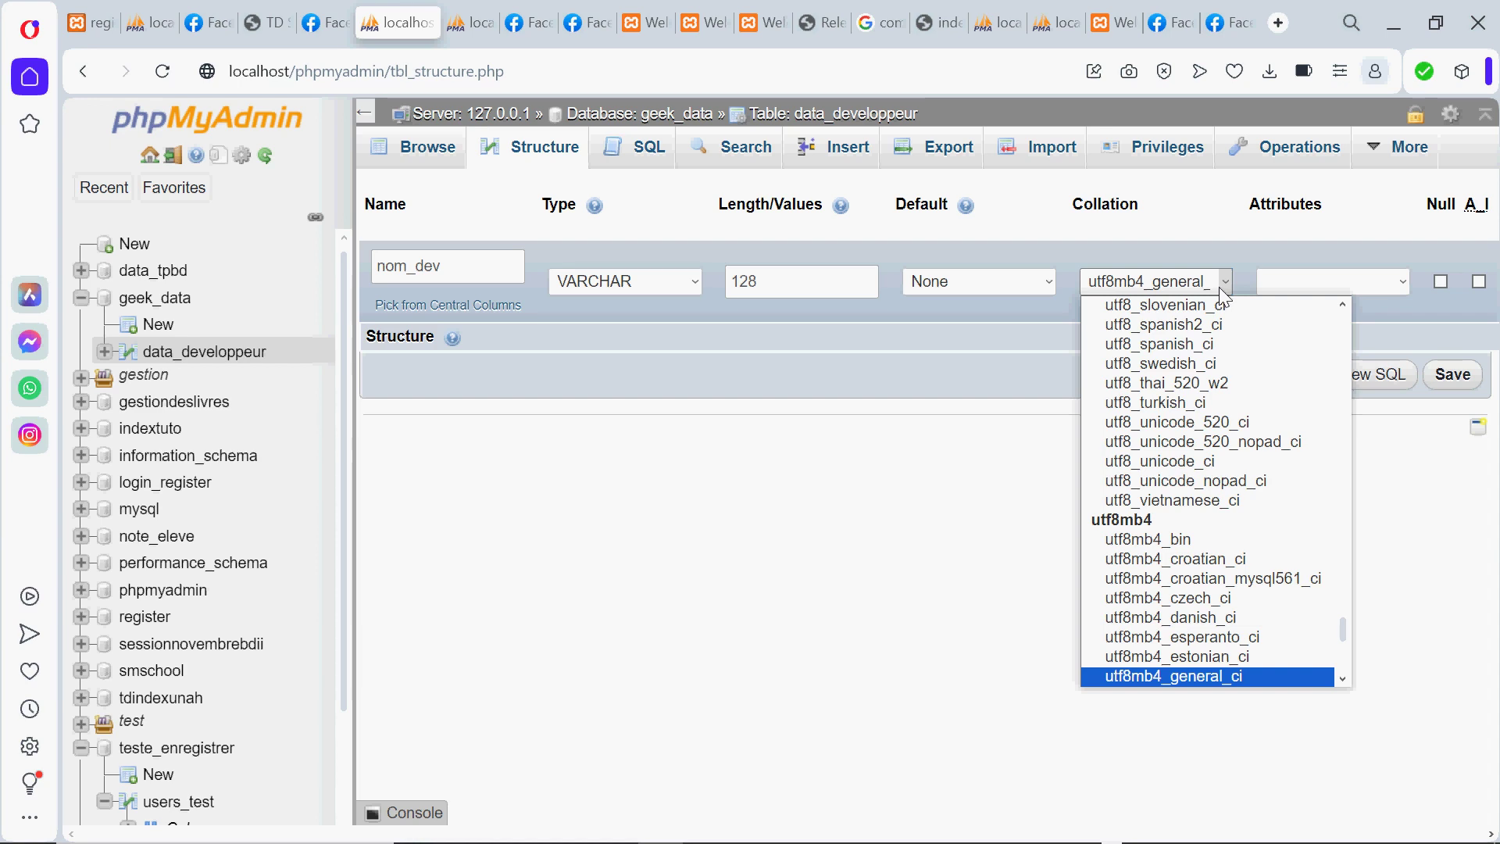
click(1237, 248)
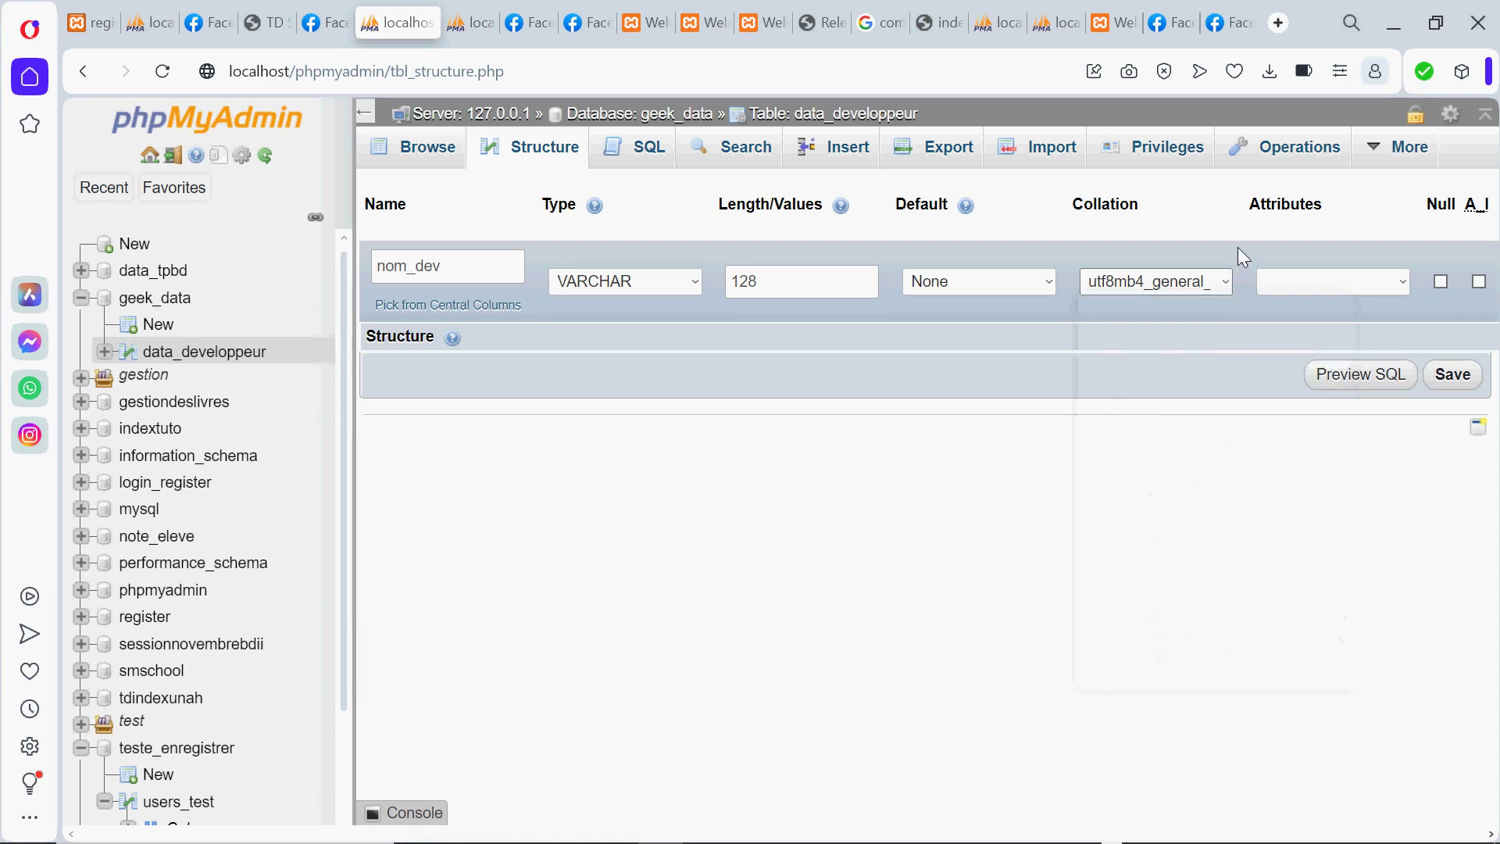
click(1395, 284)
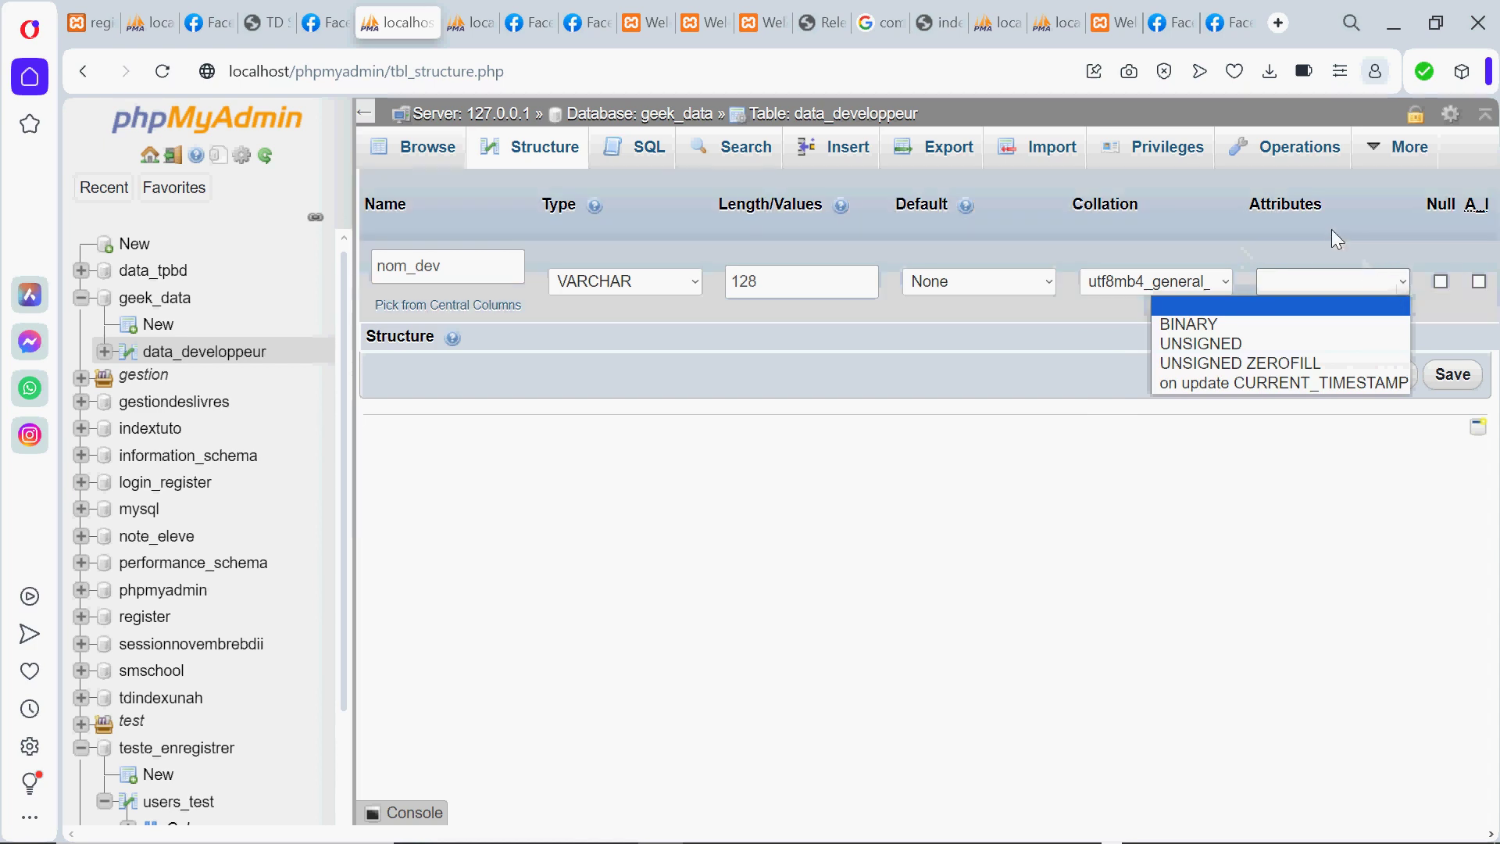
click(1329, 228)
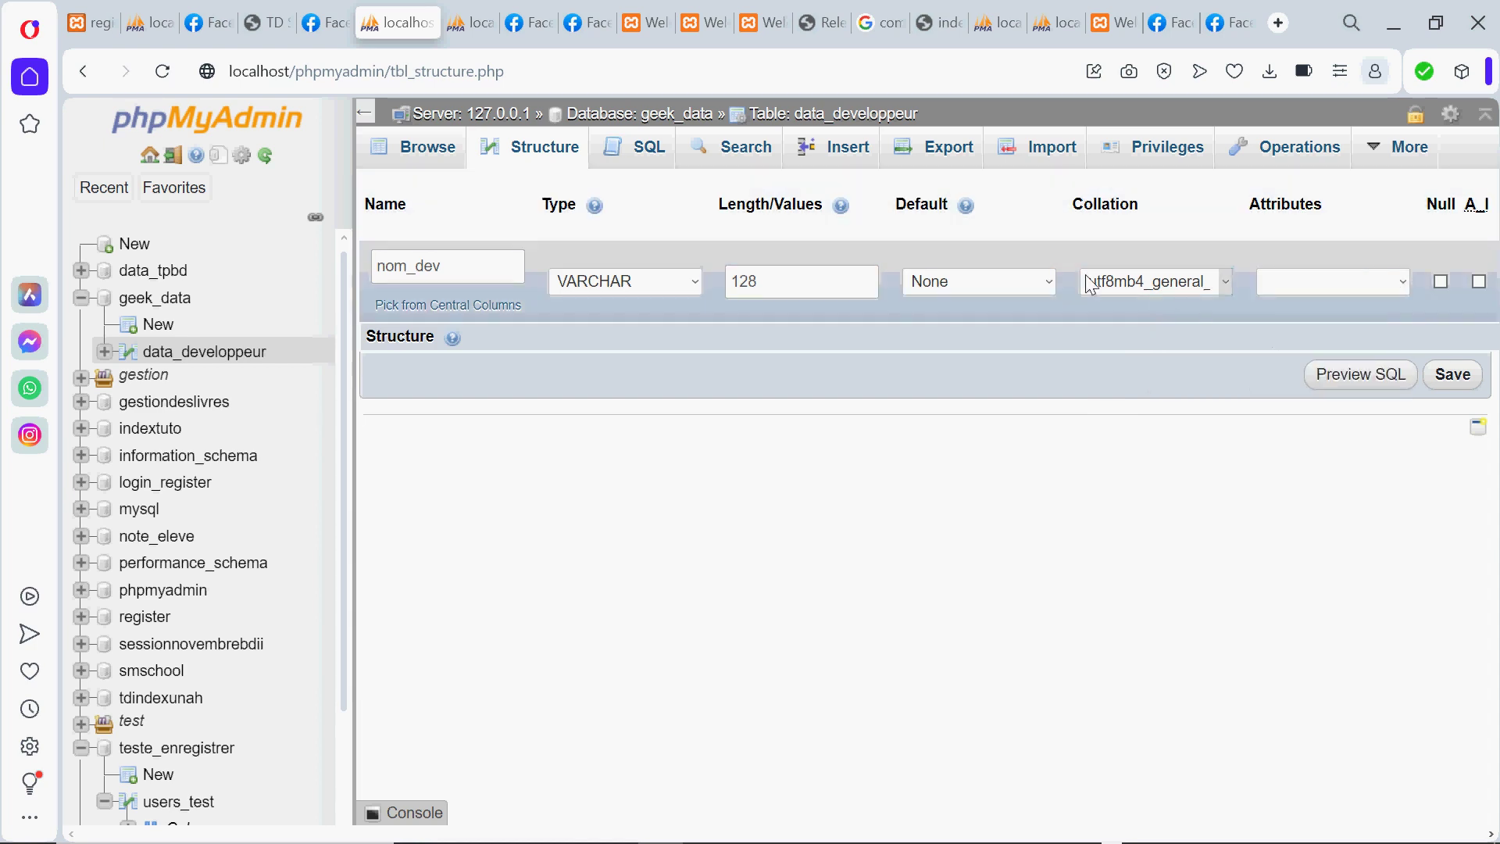
Add the comment 'nom du developpeur' to the nom column
scroll(1019, 266, right, 5)
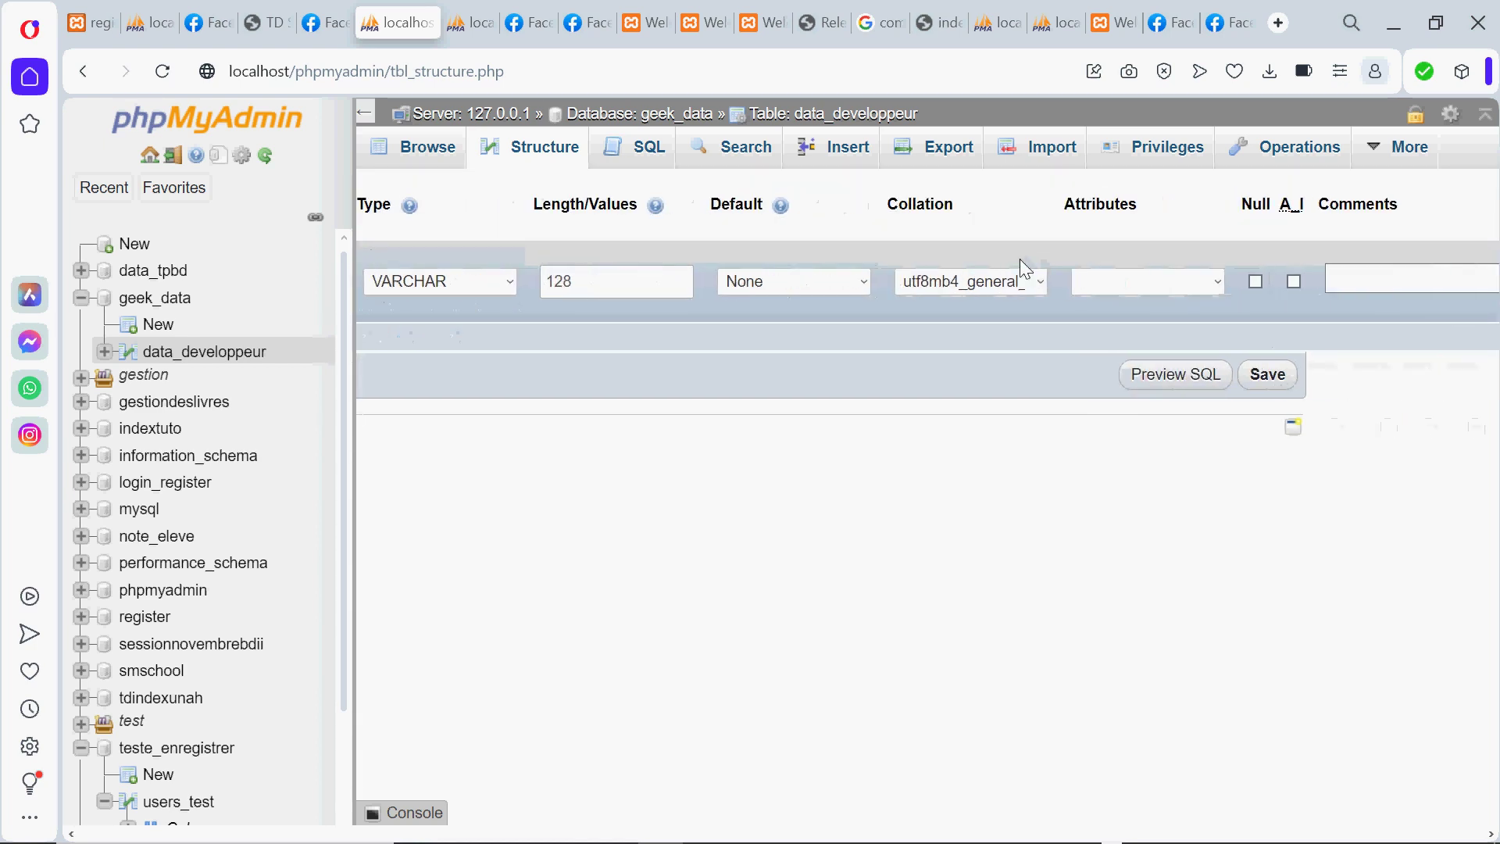
click(1174, 281)
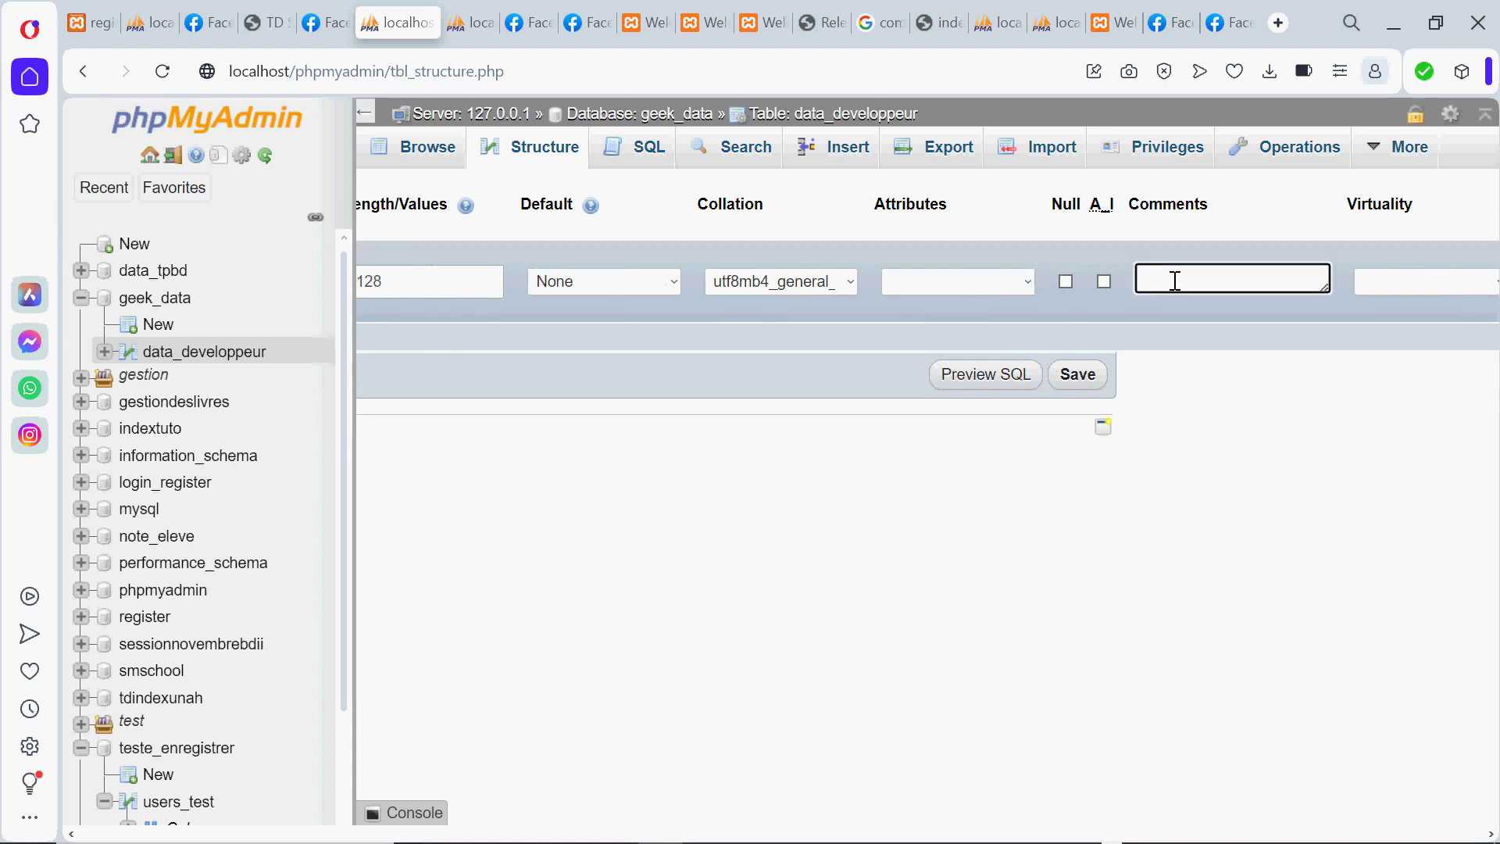
text(nom du developpeur)
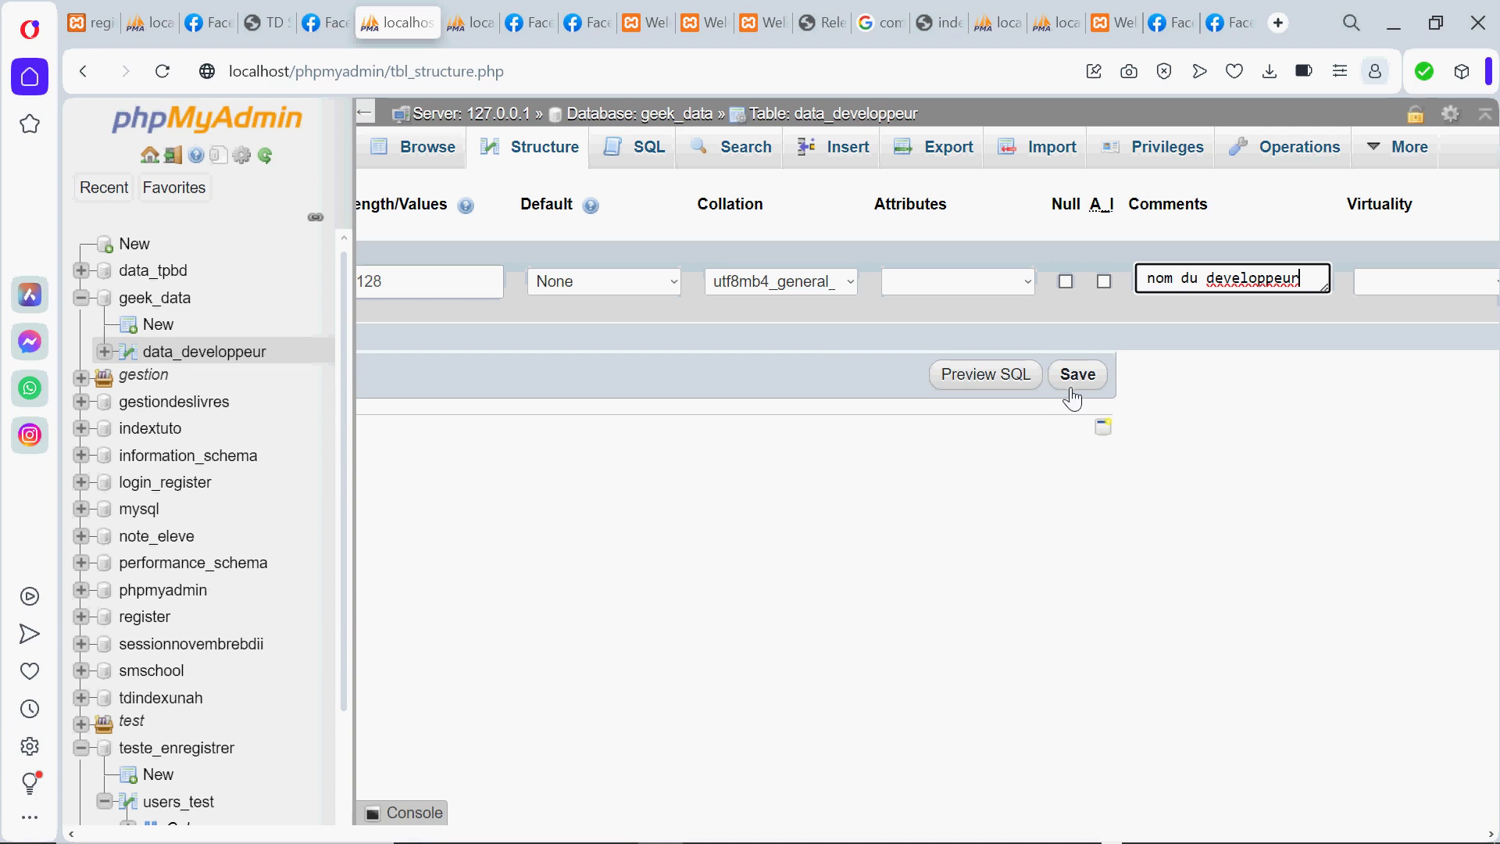
click(653, 266)
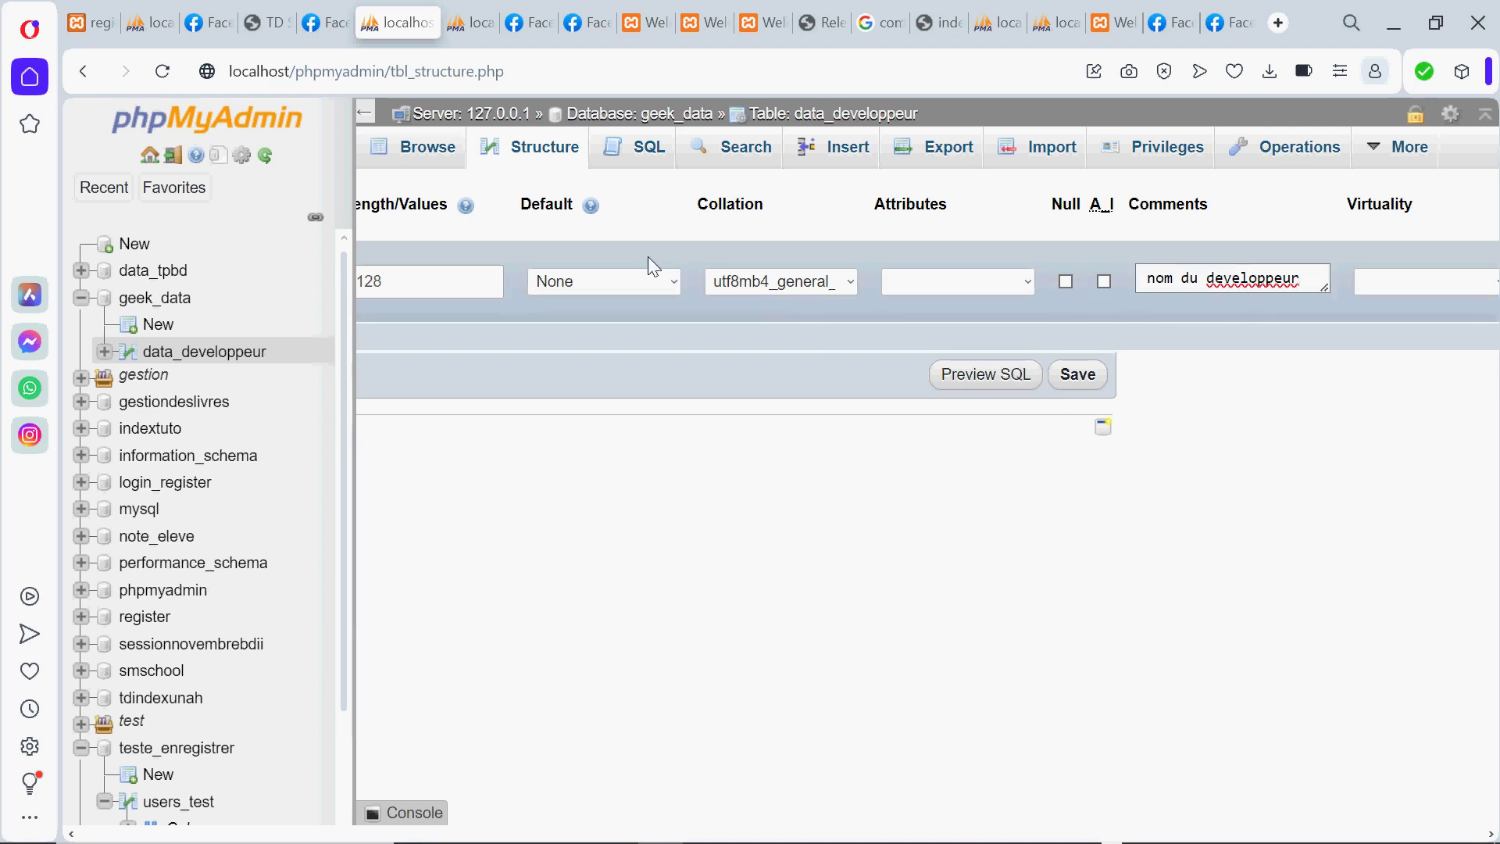
scroll(653, 266, left, 5)
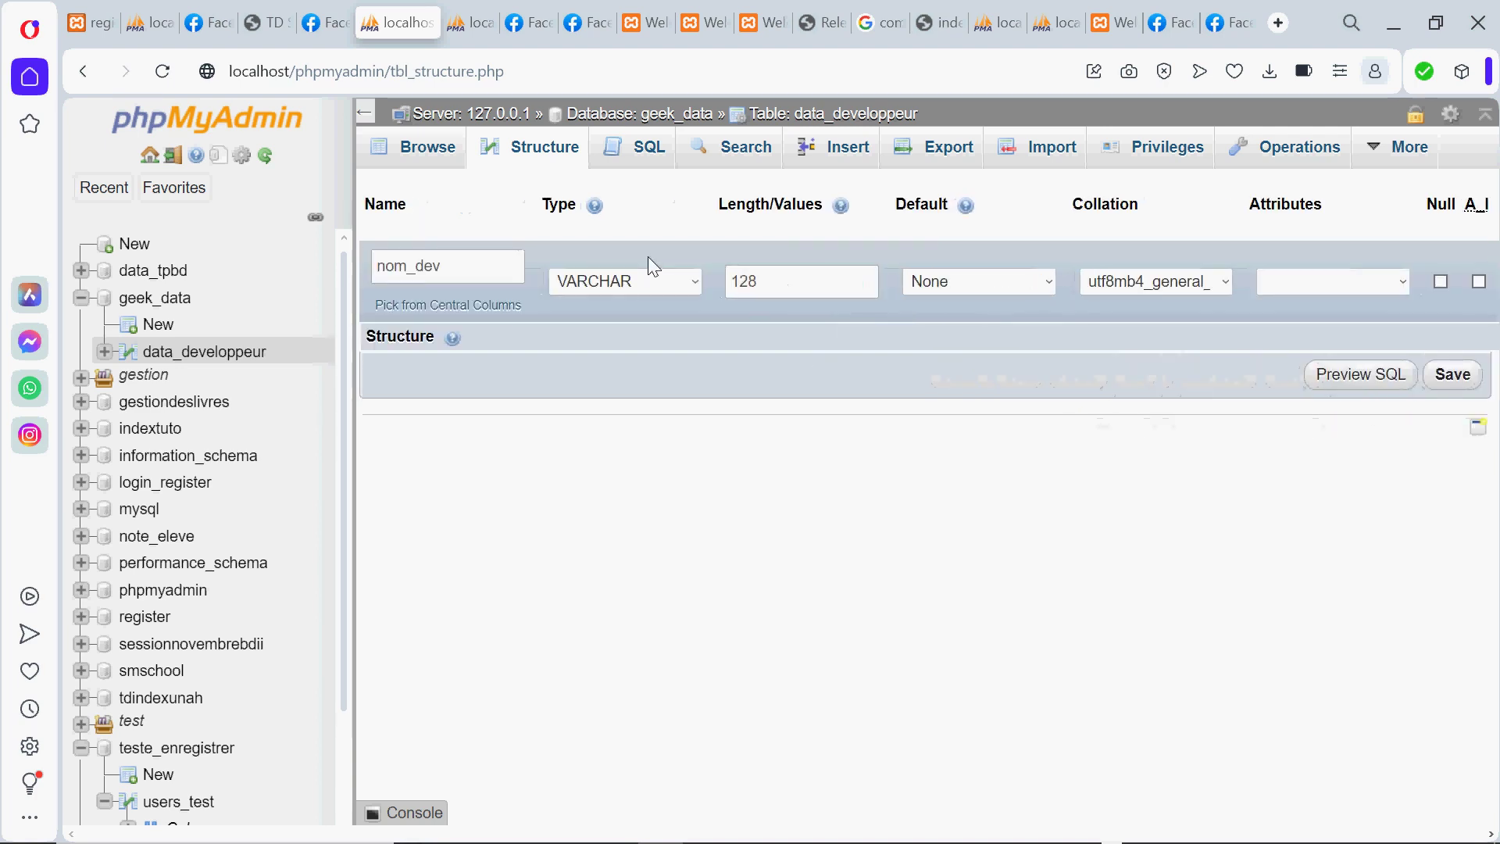
Save the nom_dev column change and request one new column after adresse
click(1443, 382)
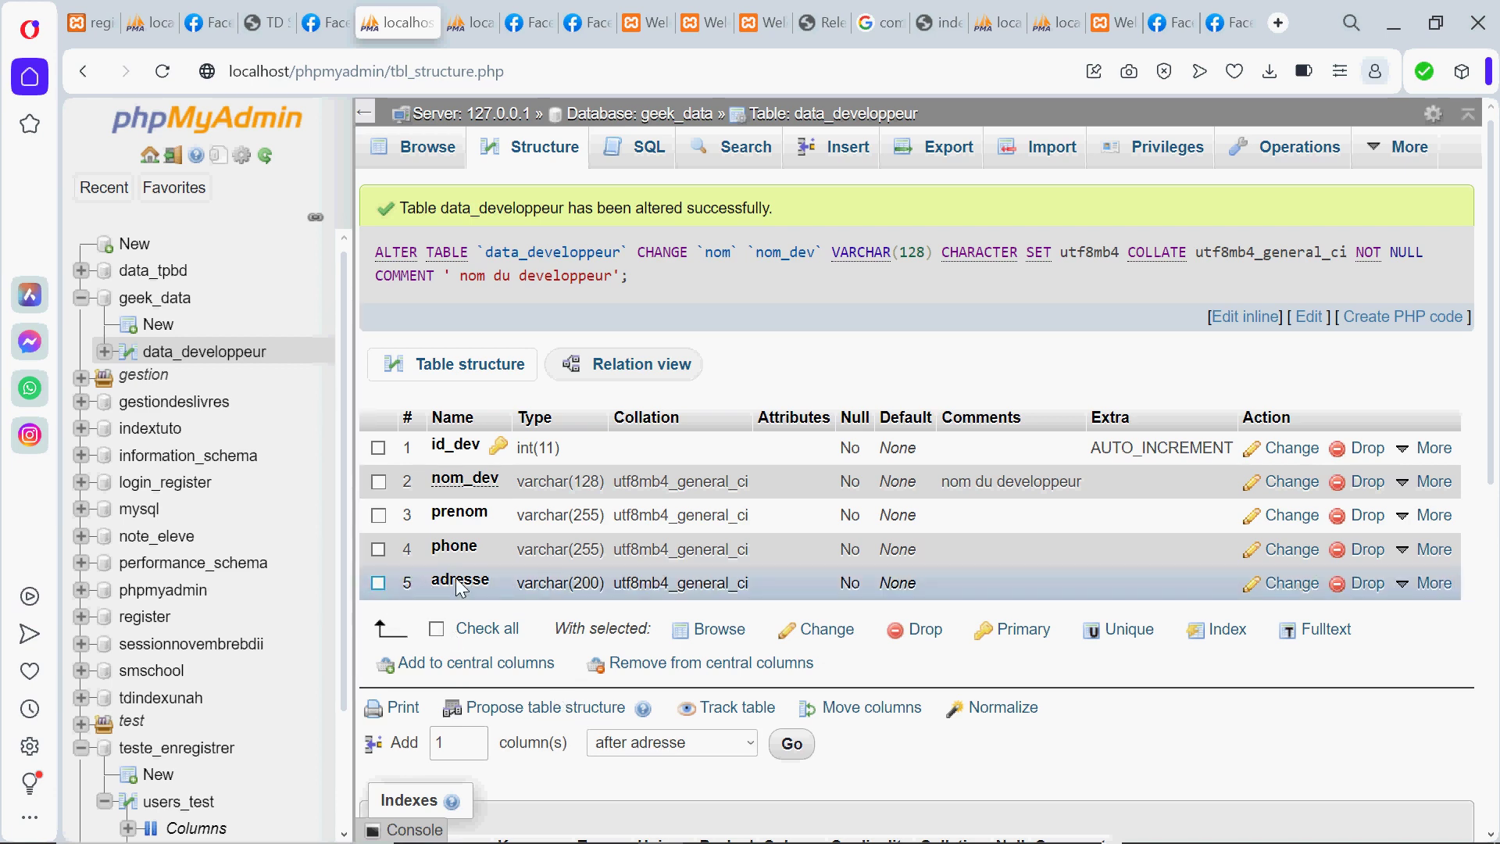
click(789, 746)
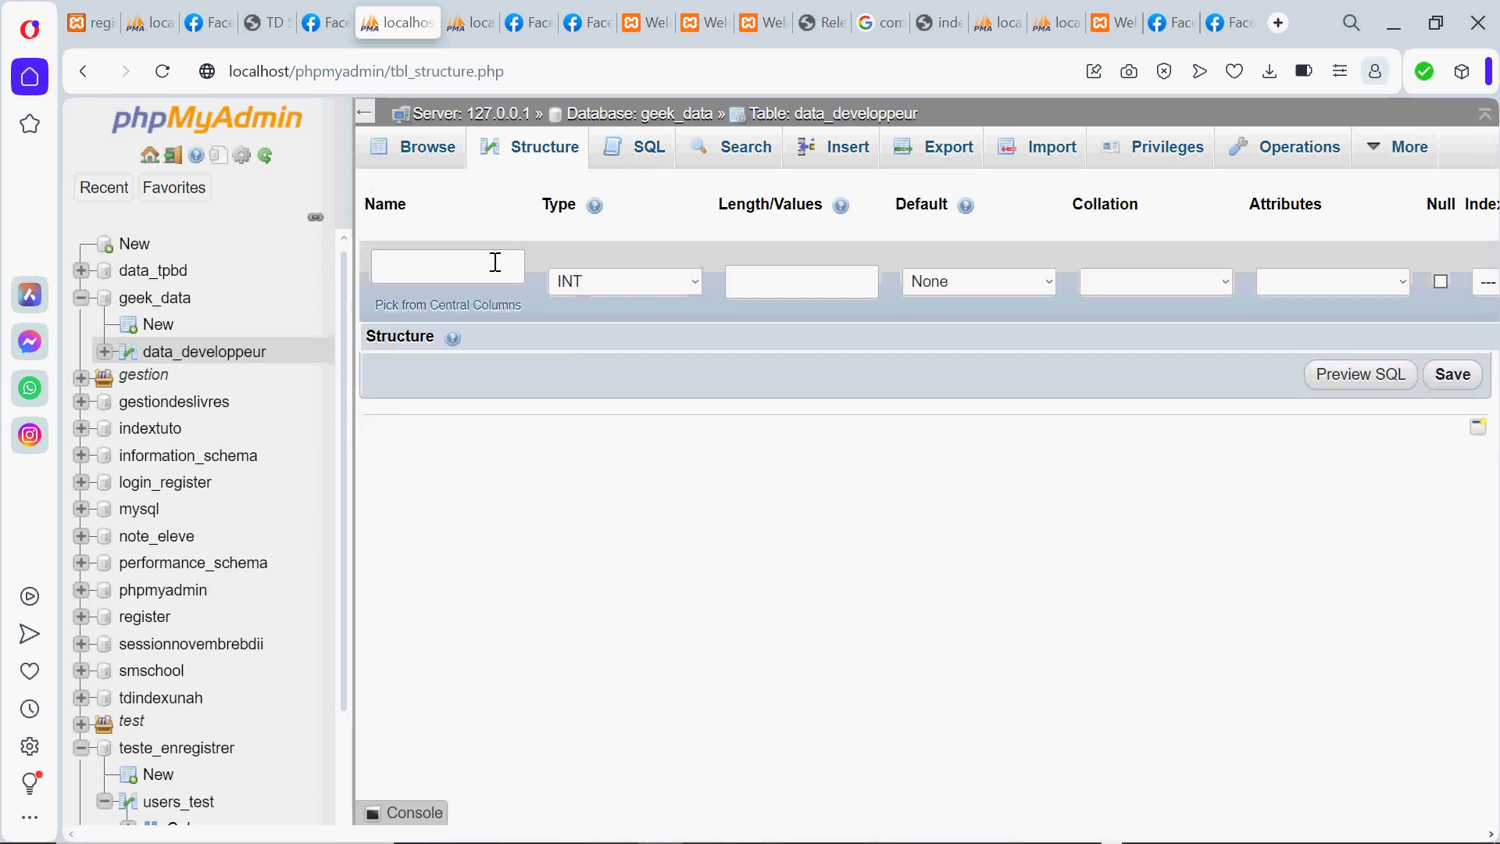
Name the new column email and make it VARCHAR with length 200
click(439, 269)
text(email)
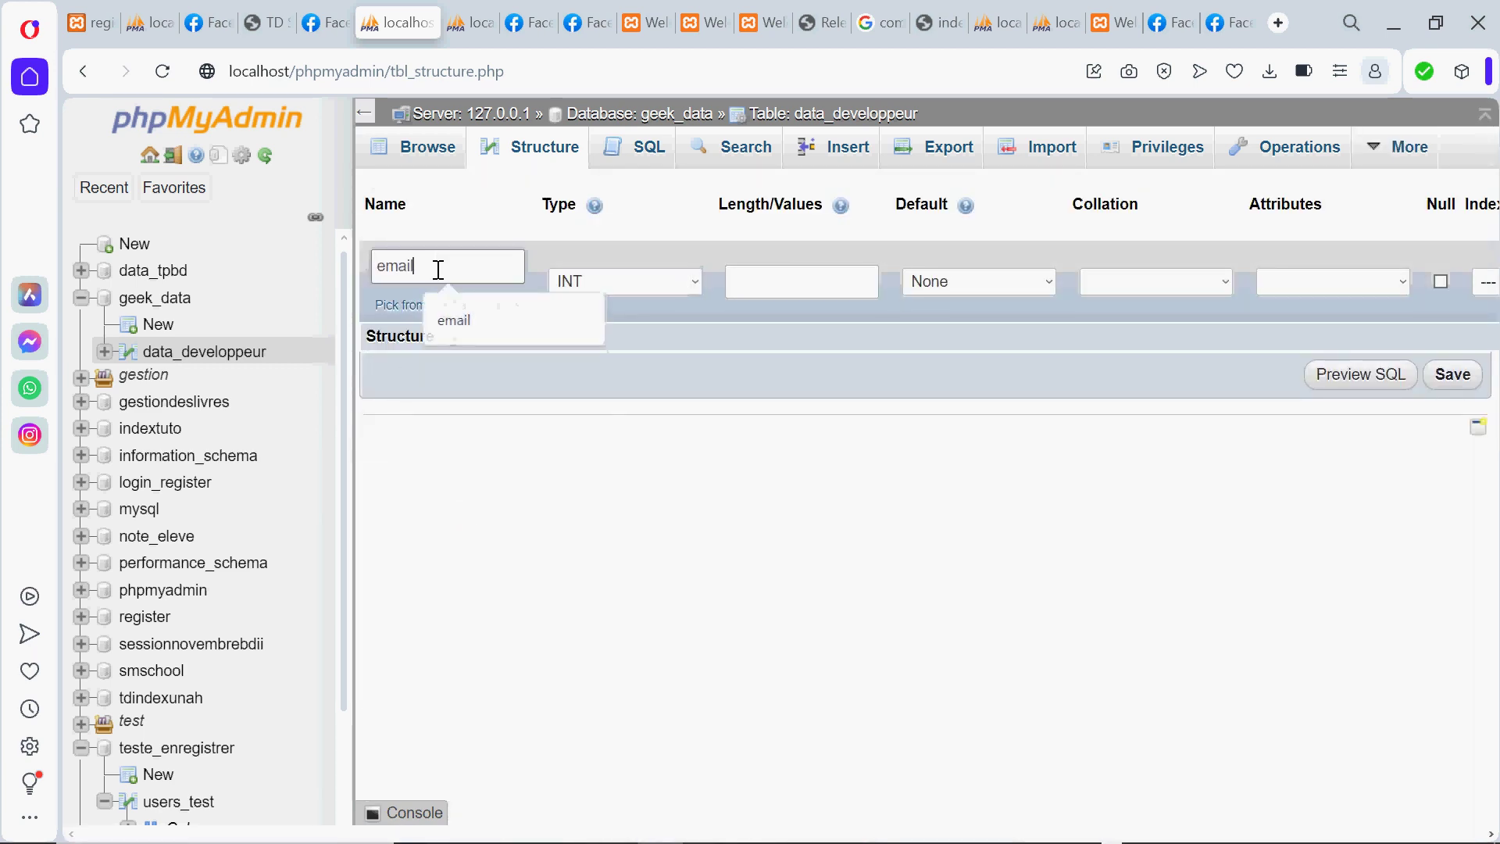
click(637, 278)
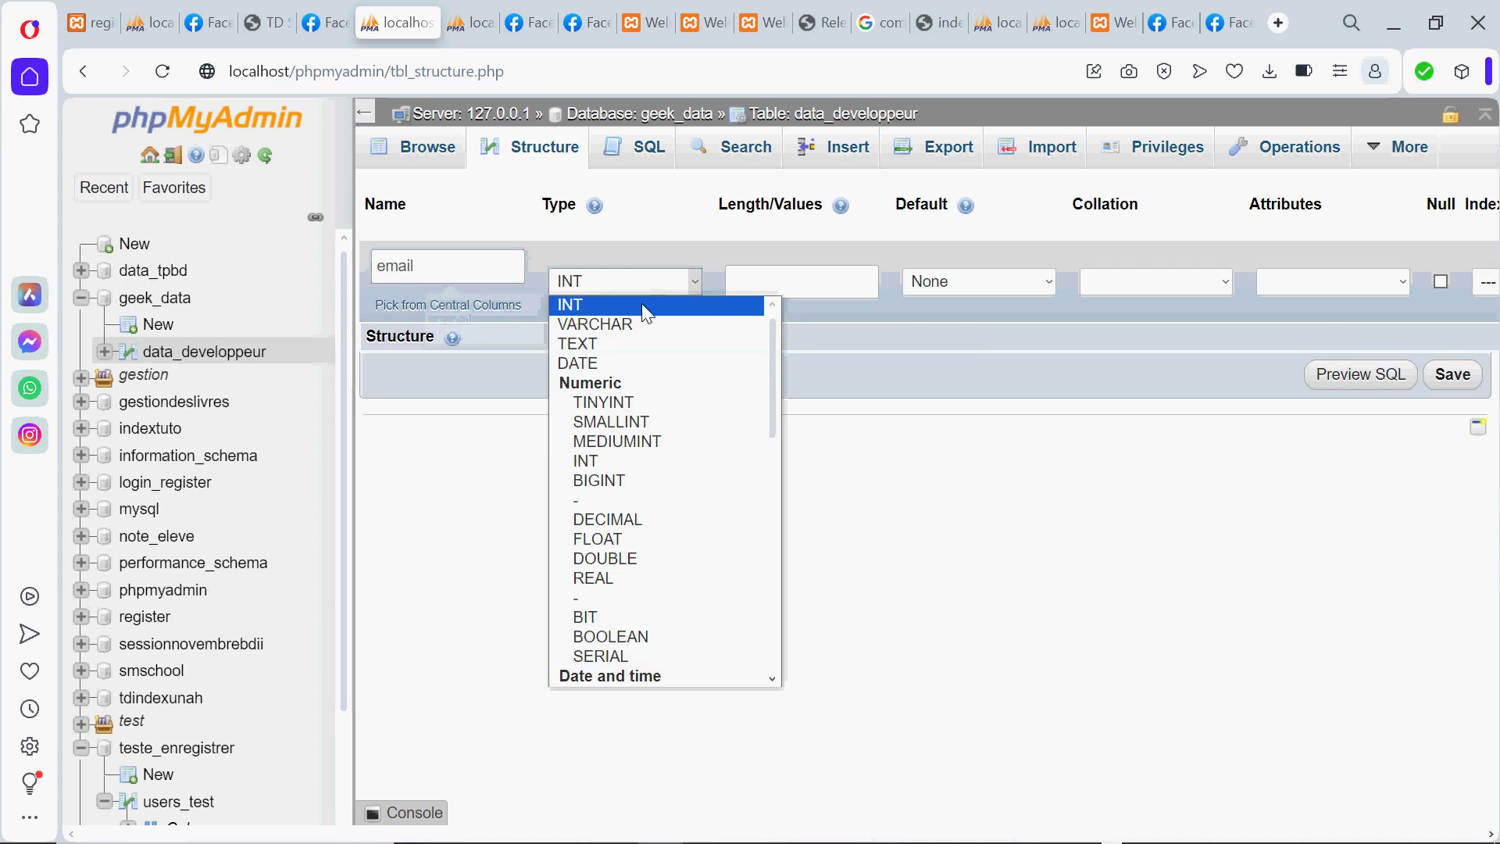
click(624, 323)
click(793, 281)
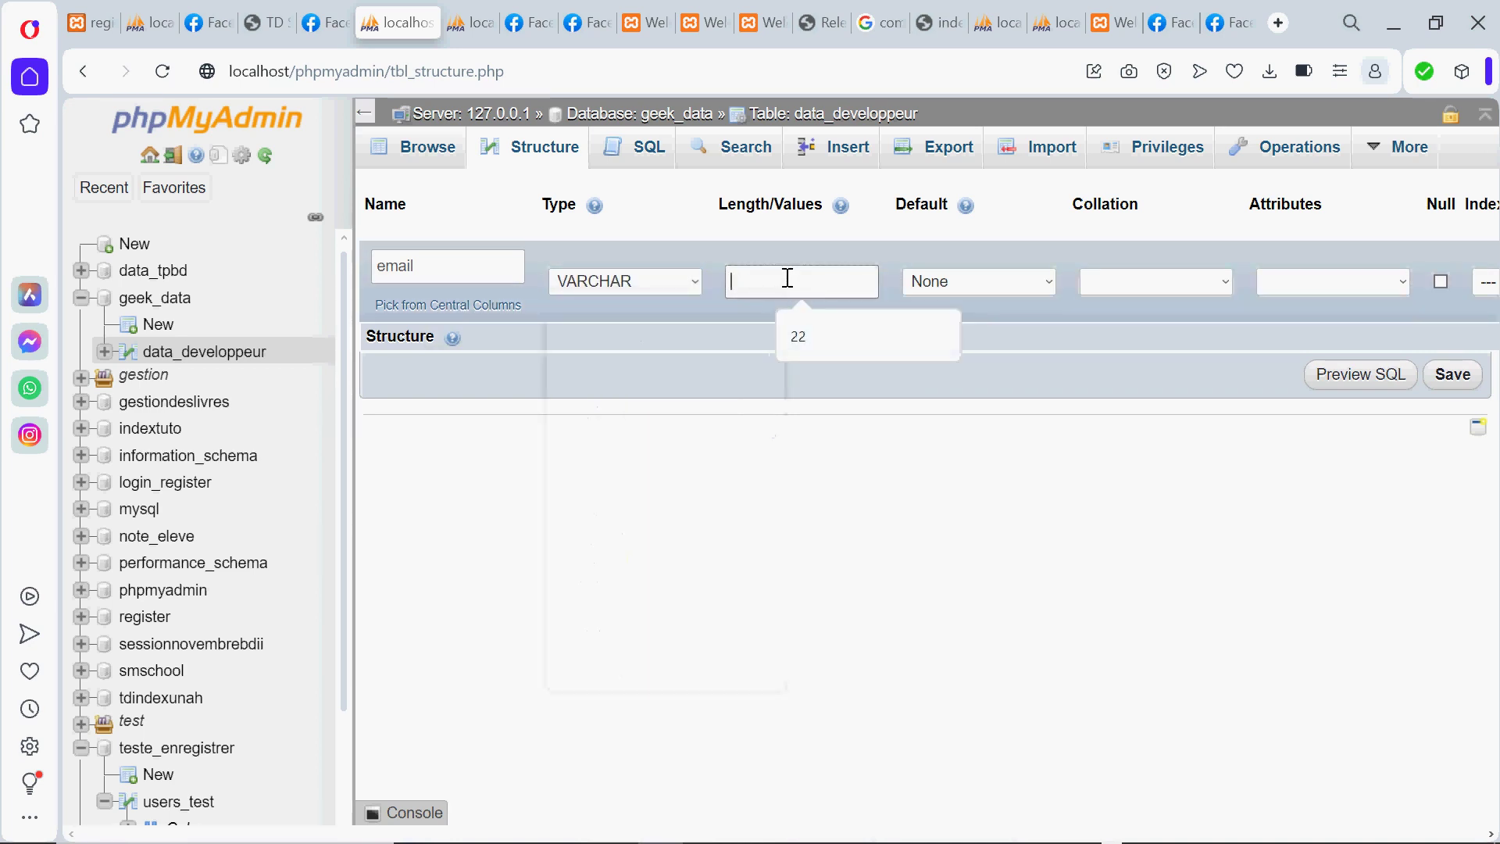
text(200)
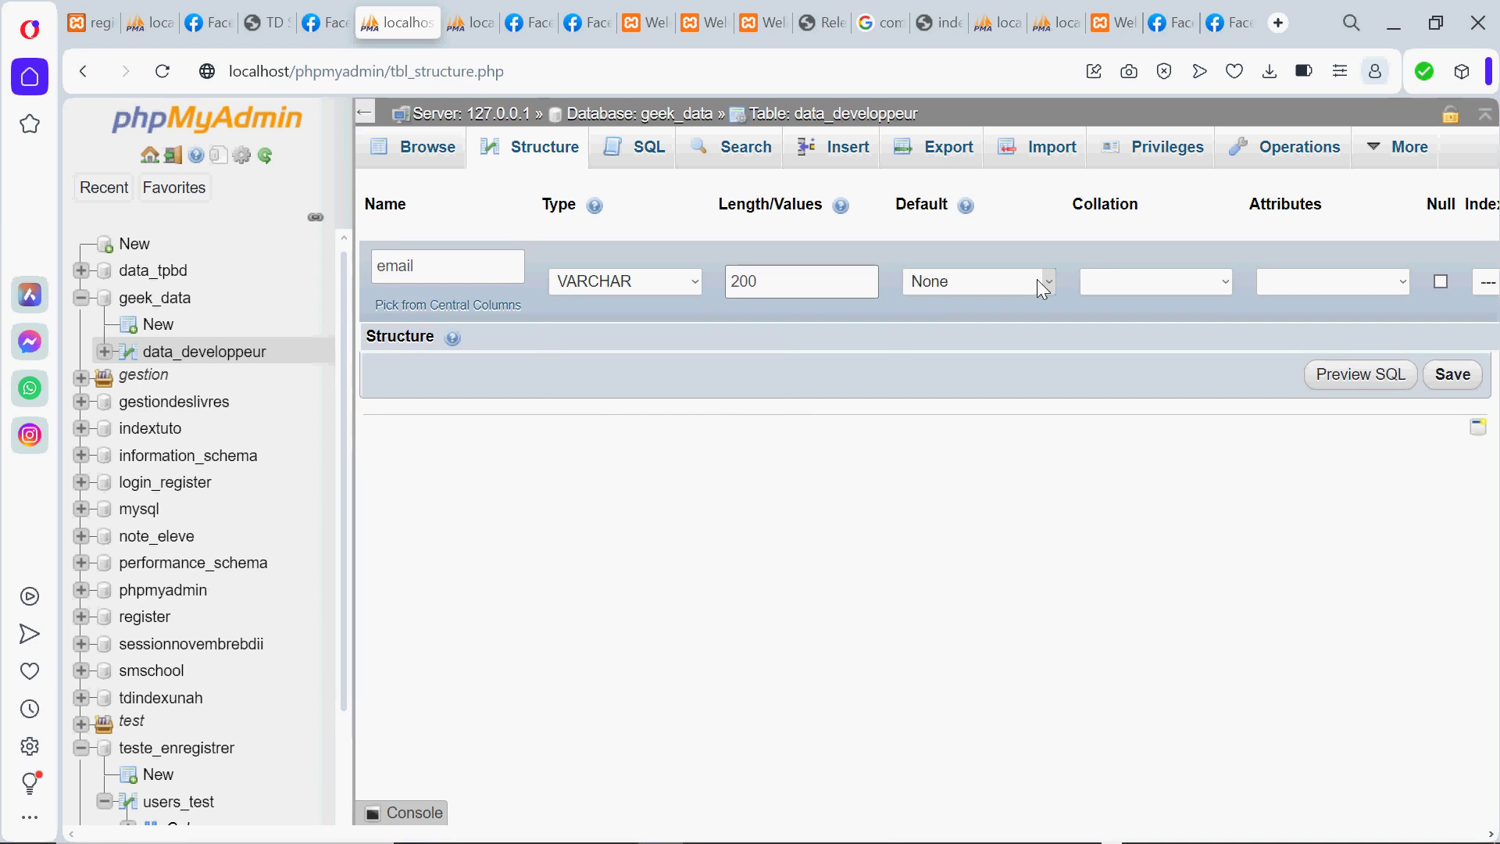
Keep the default as None and add the comment 'email du developpeur'
click(1038, 279)
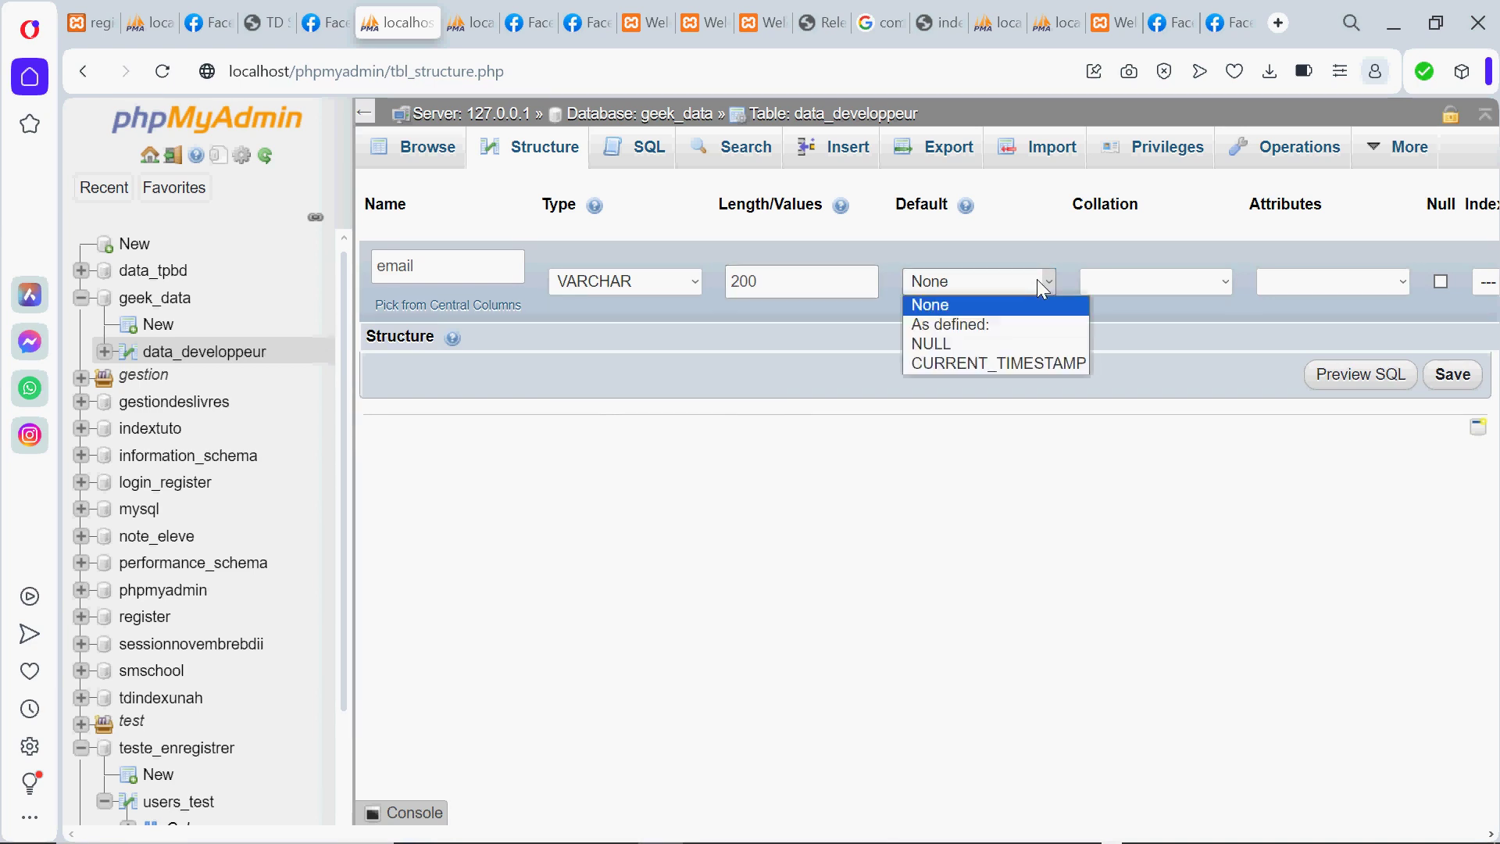
click(1172, 279)
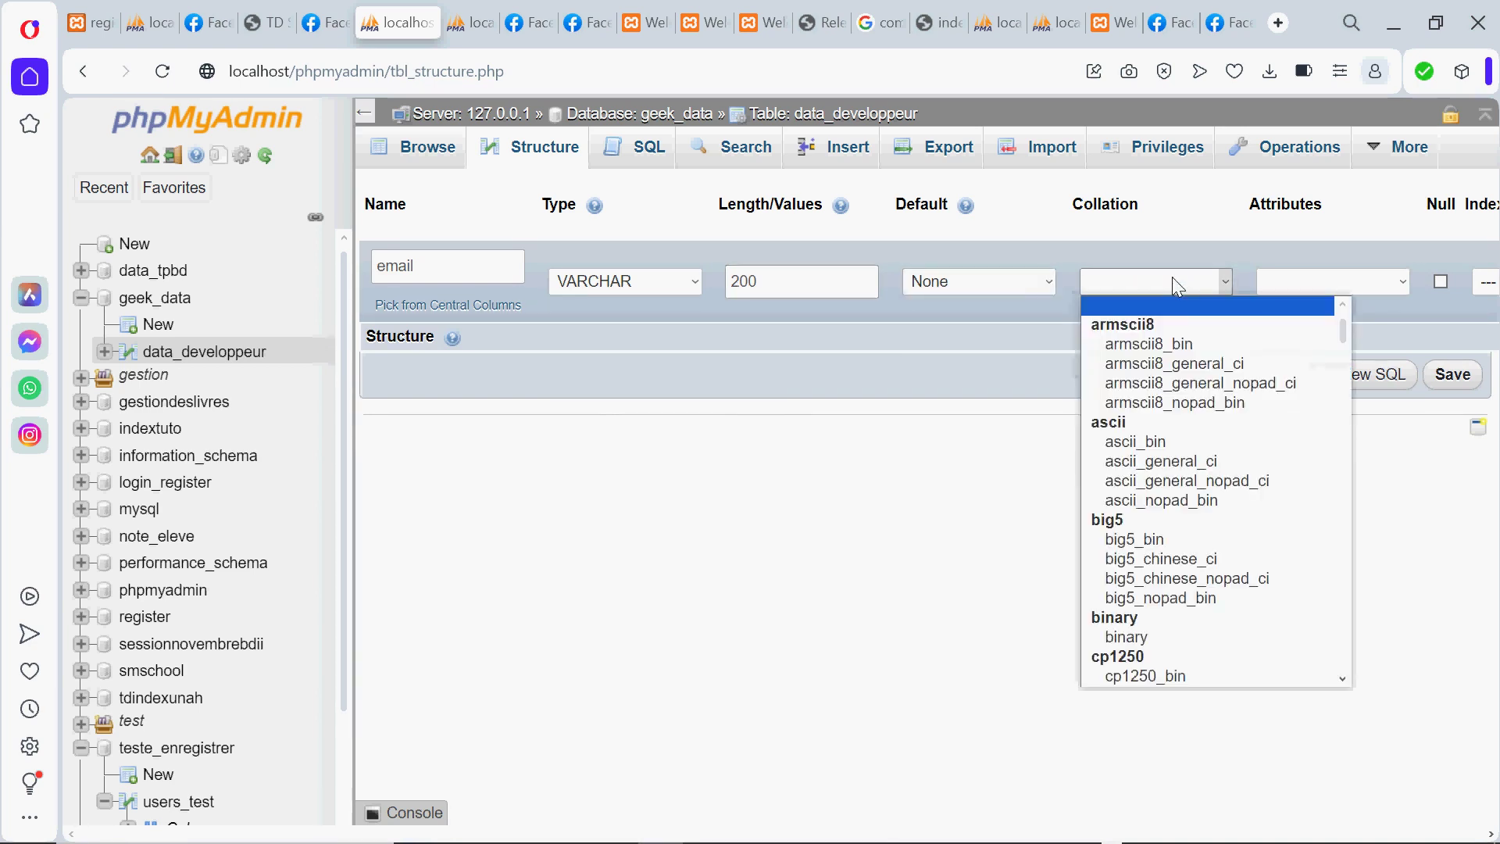
click(880, 479)
click(1043, 283)
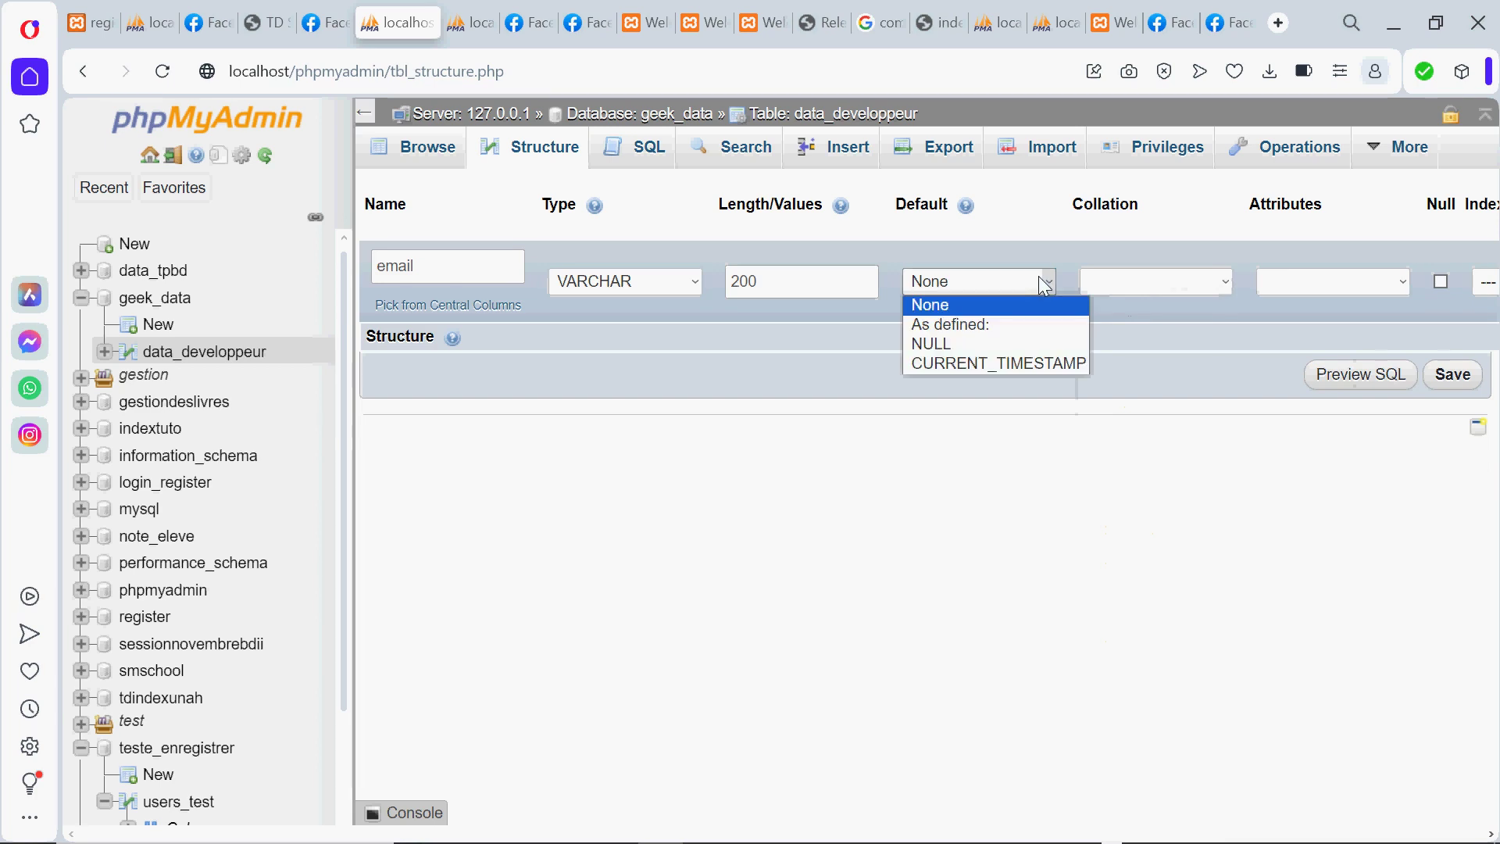
click(994, 263)
scroll(993, 255, right, 5)
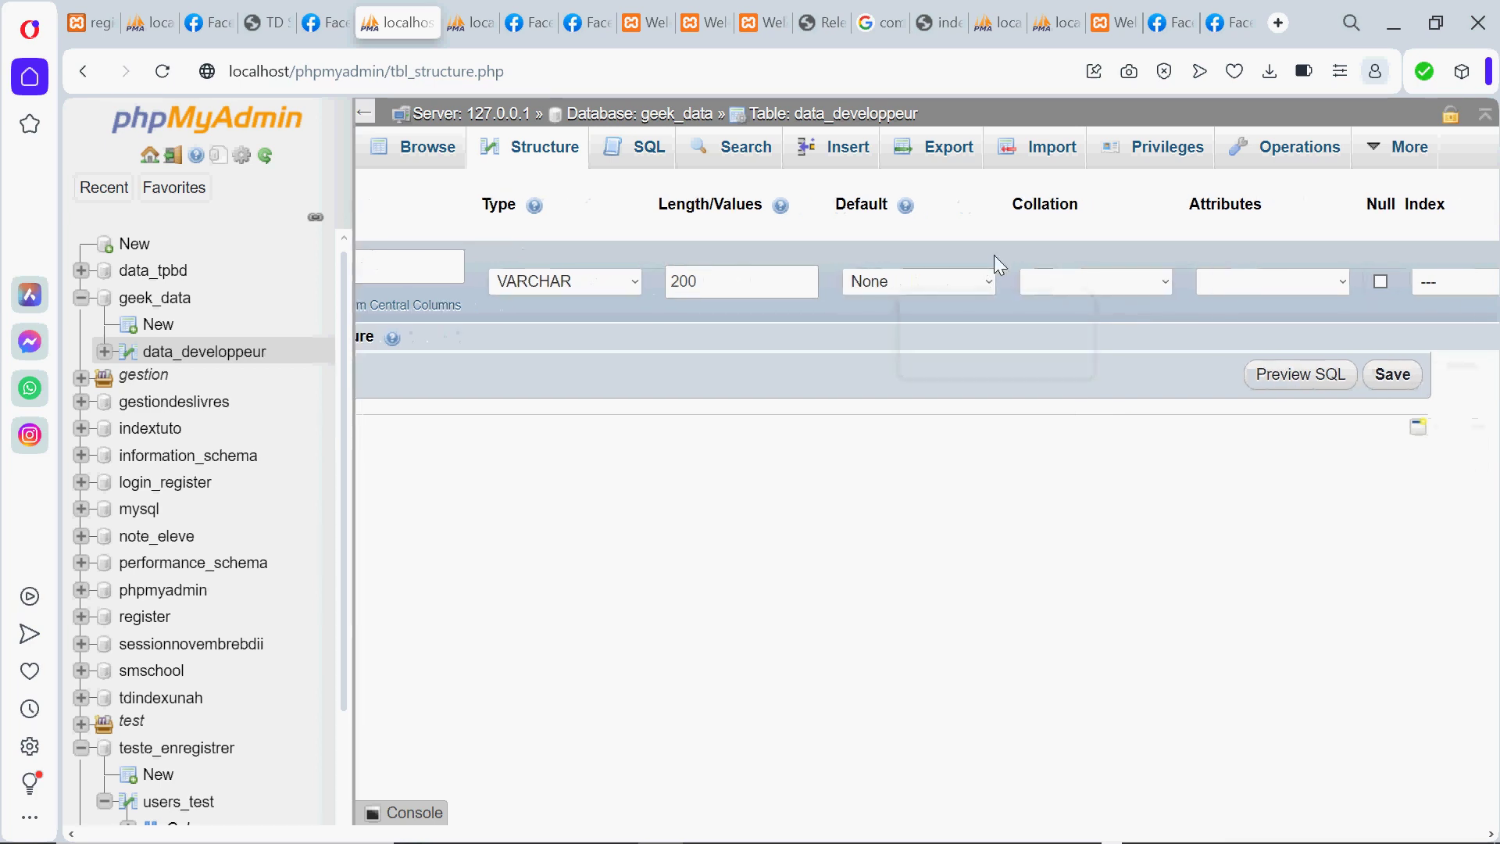
scroll(993, 254, right, 6)
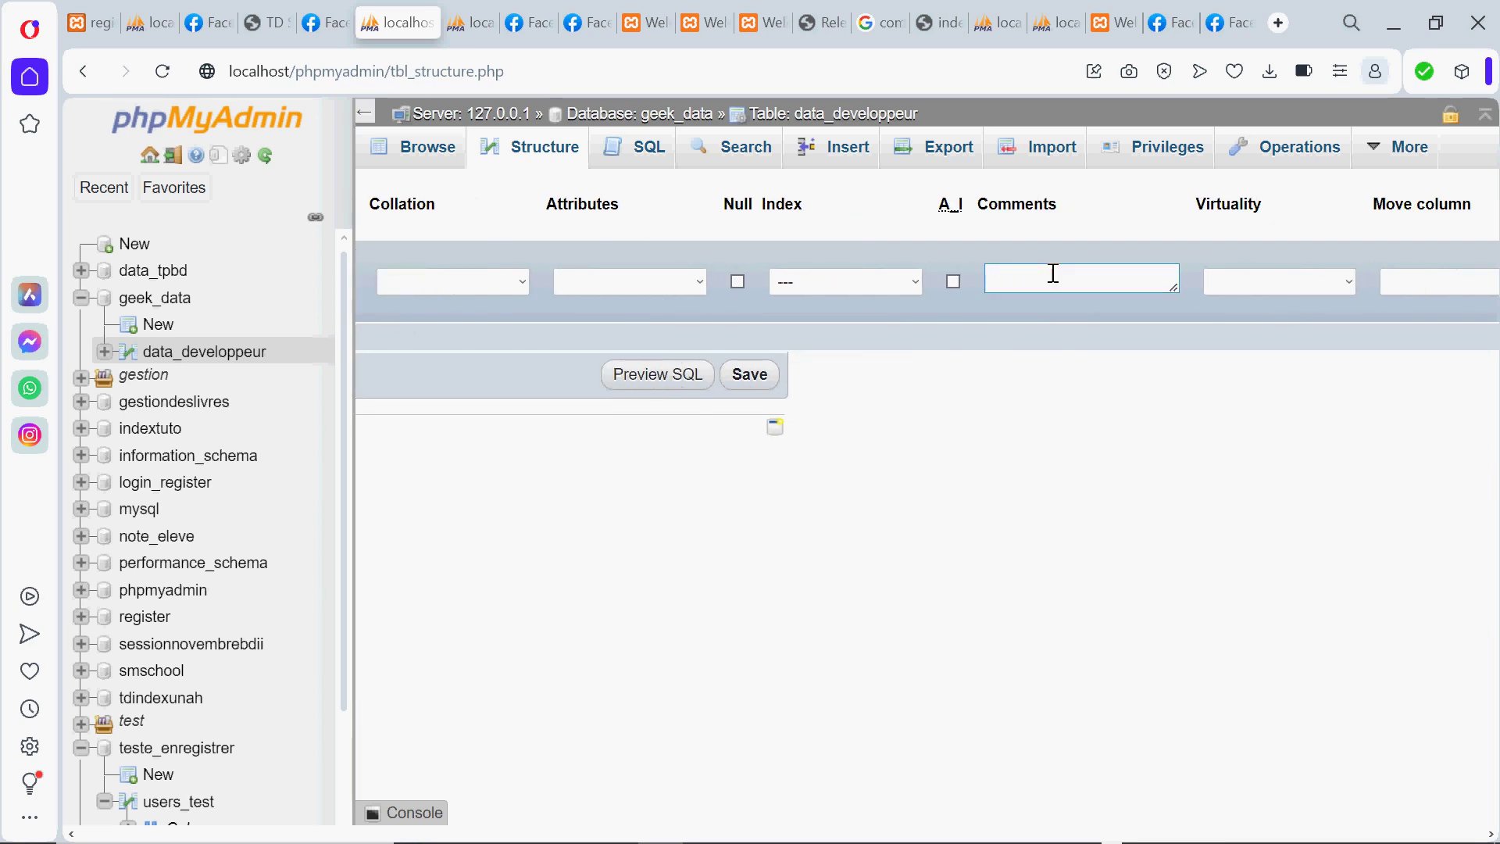
click(1052, 273)
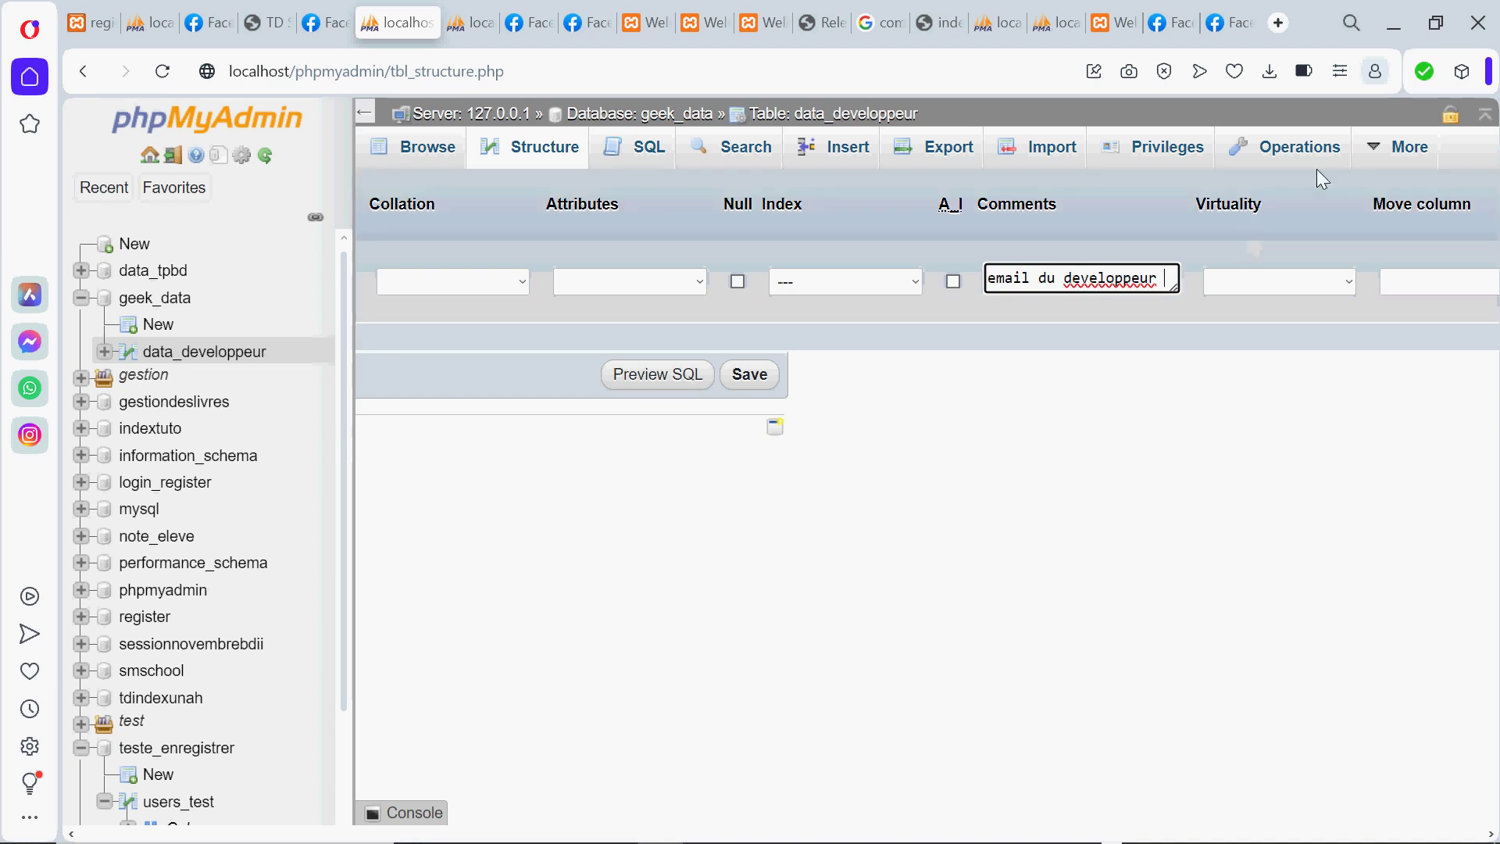
click(696, 256)
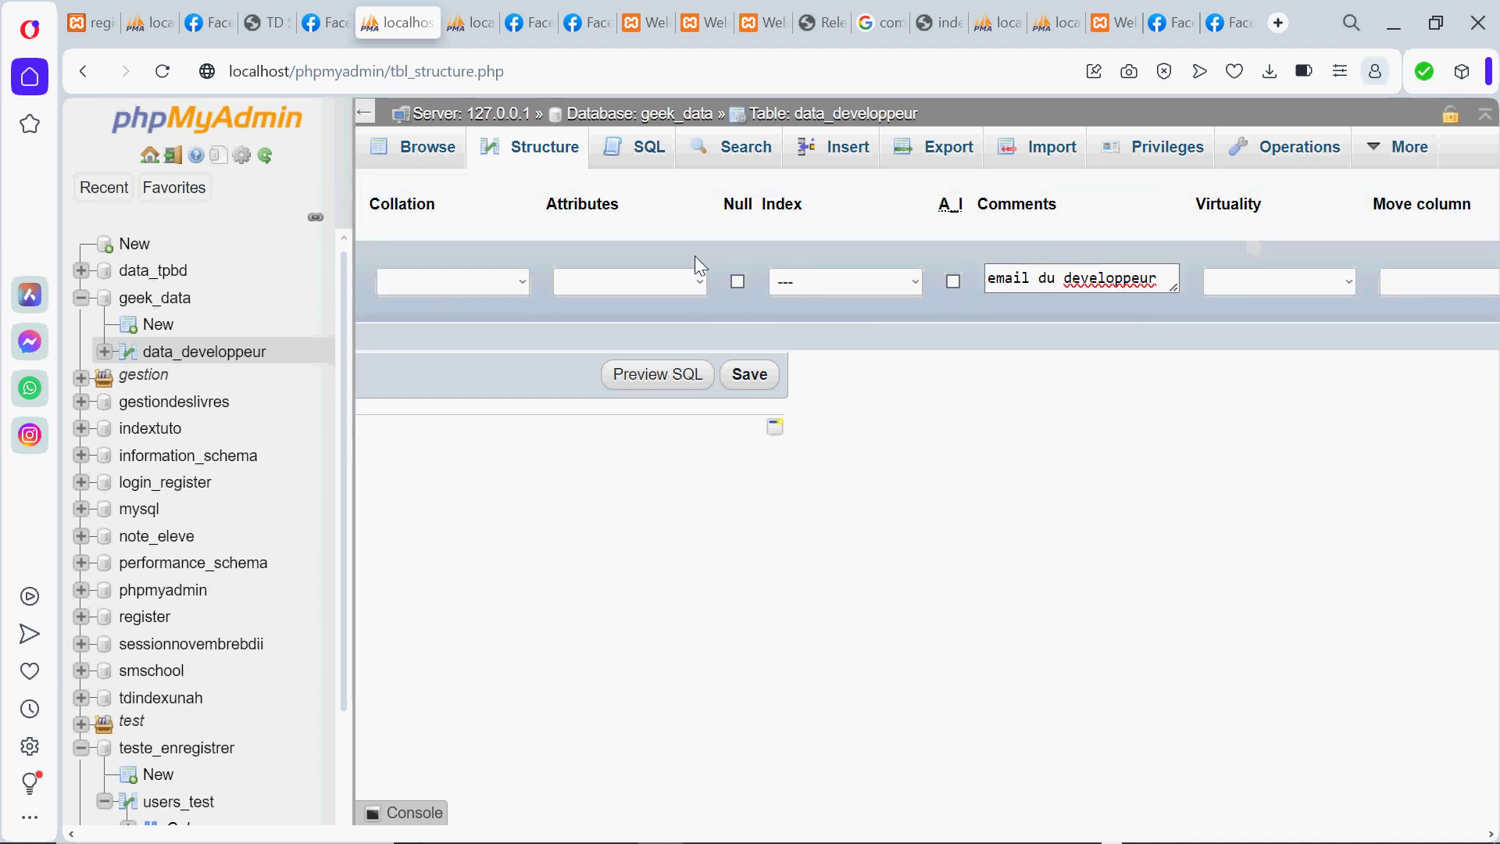
key(Left)
key(Left)
key(Left)
key(Left)
key(Left)
key(Left)
key(Left)
key(Left)
key(Left)
key(Left)
key(Left)
key(Left)
key(Left)
key(Left)
key(Left)
key(Left)
key(Left)
key(Left)
key(Left)
key(Left)
key(Left)
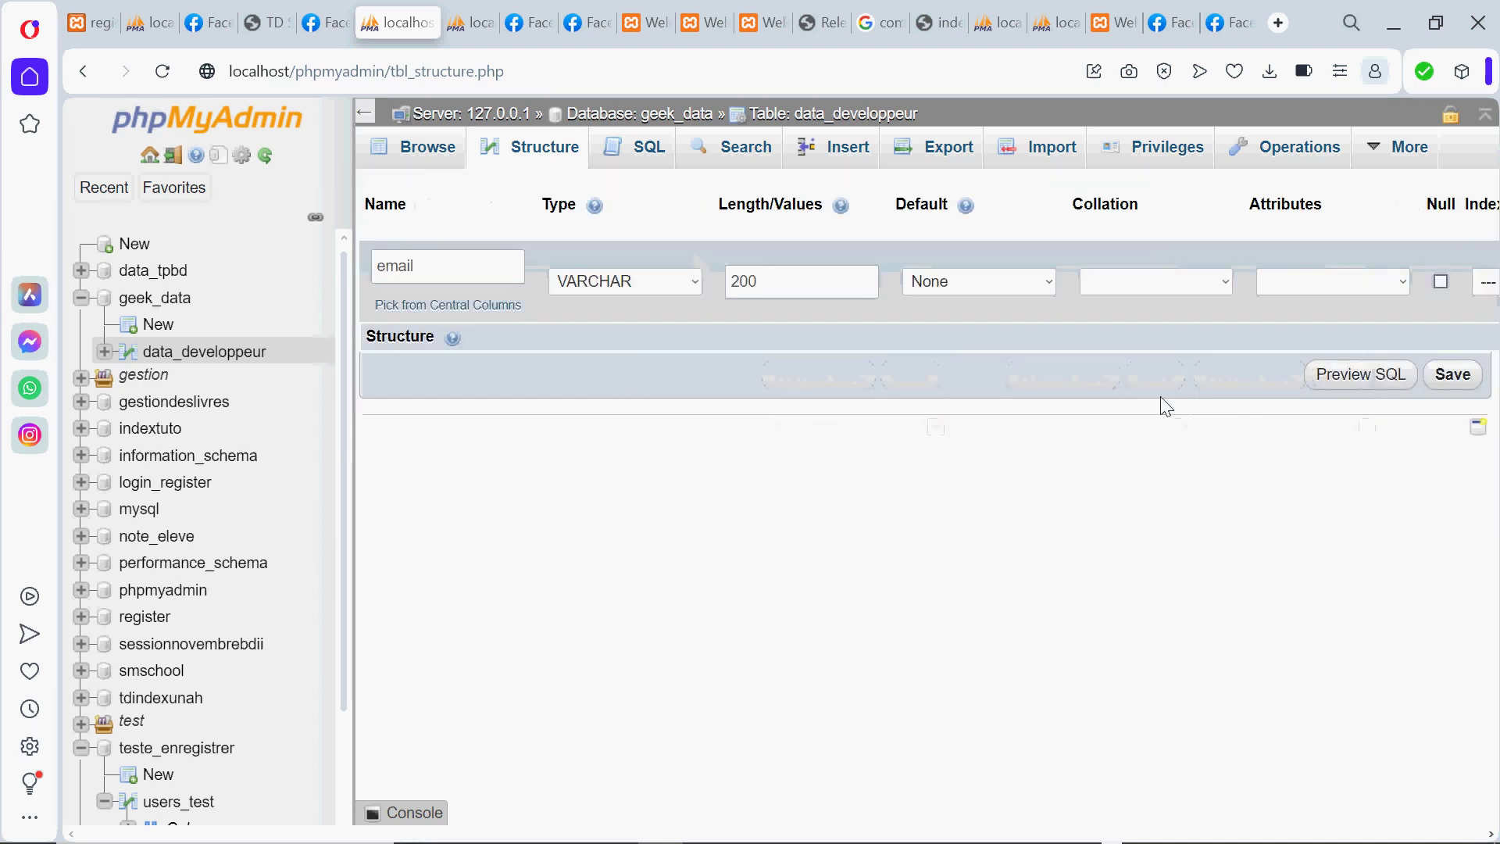
Save the email column and view data_developpeur's six-column structure
click(1451, 373)
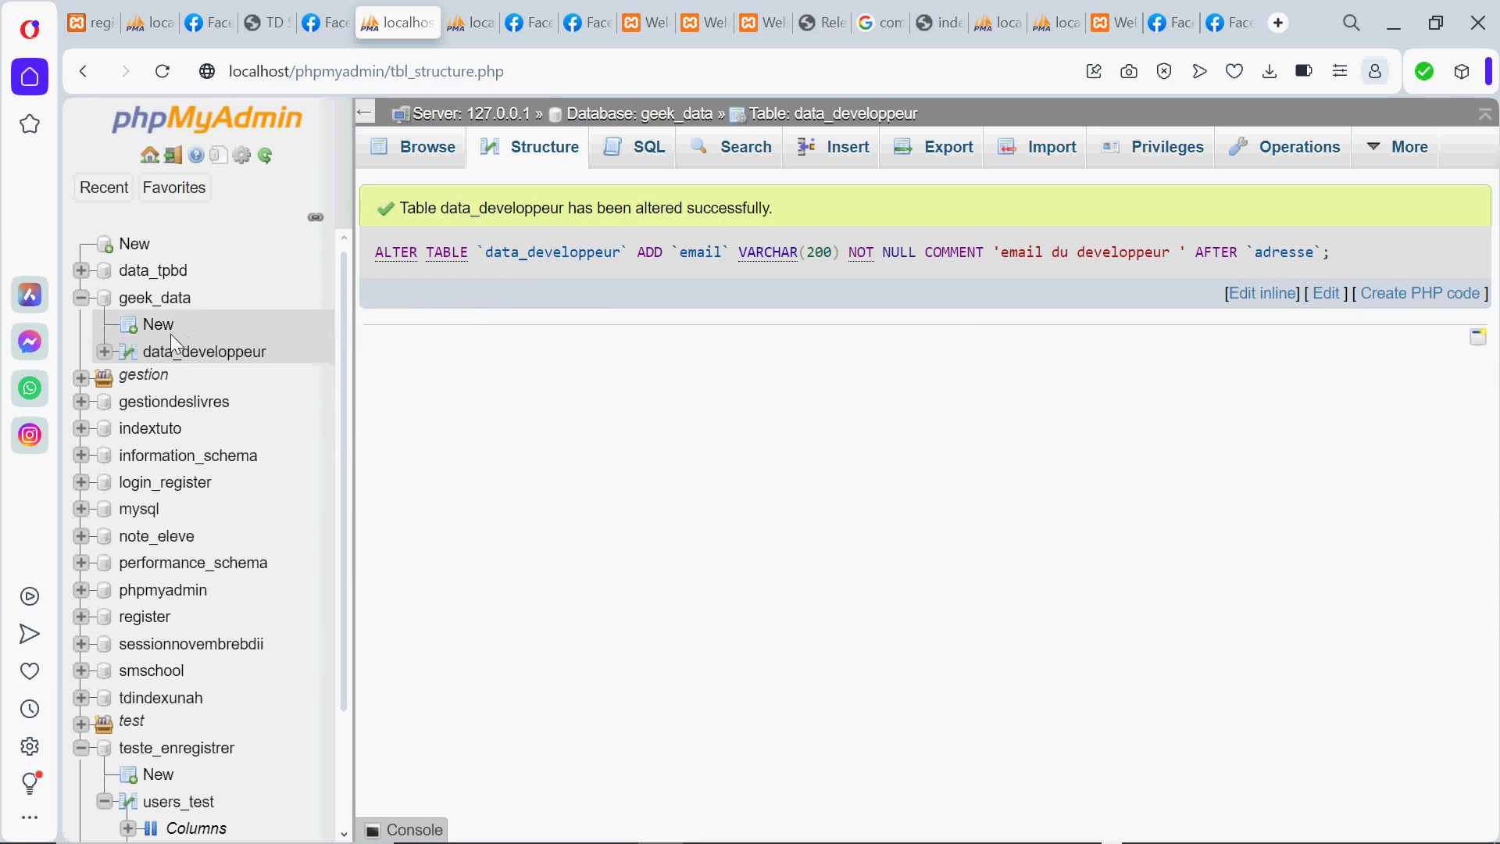
click(194, 358)
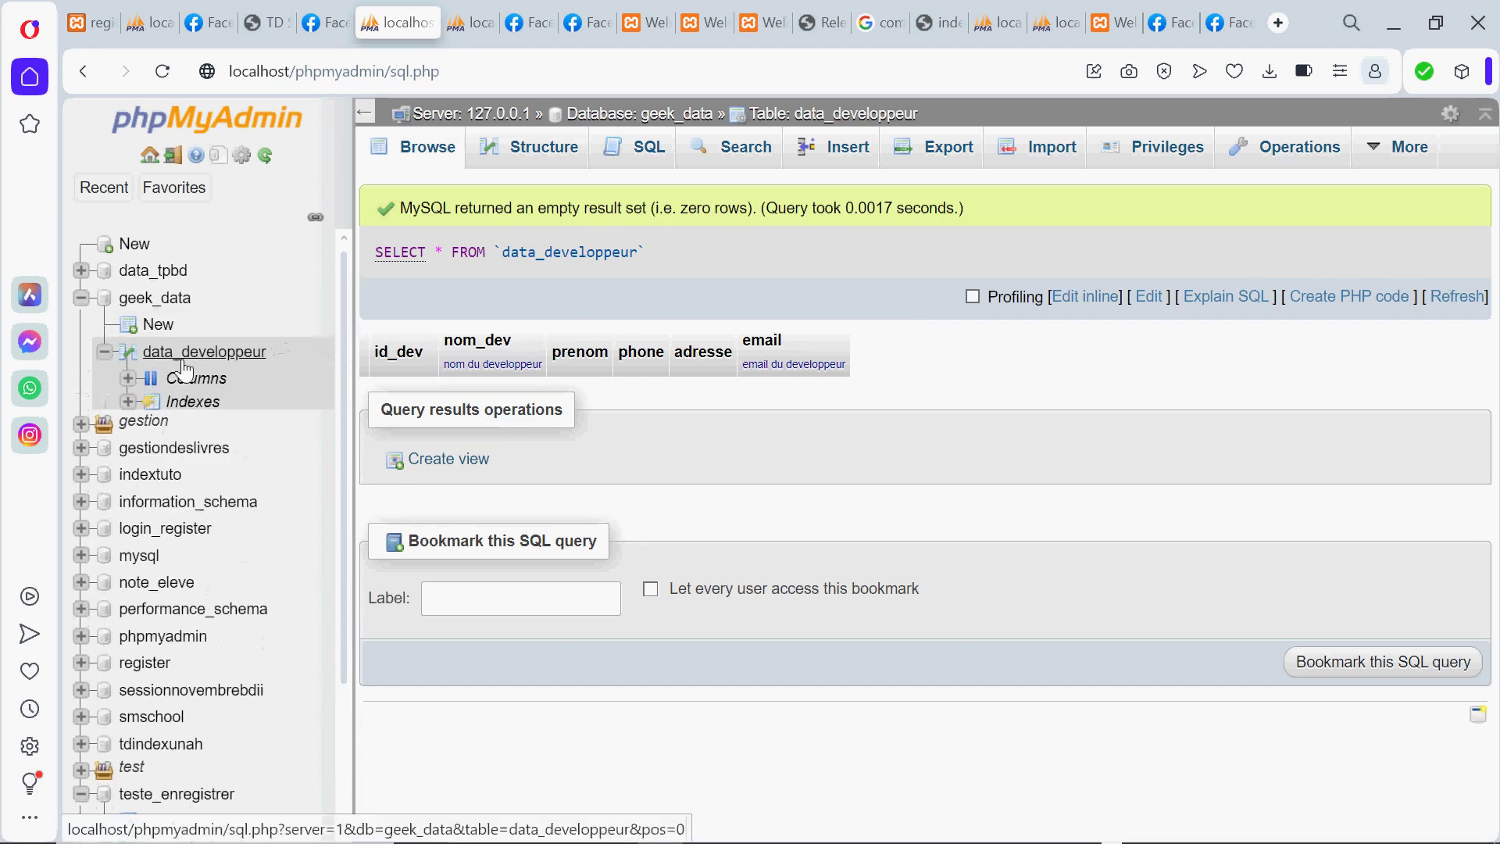
click(195, 380)
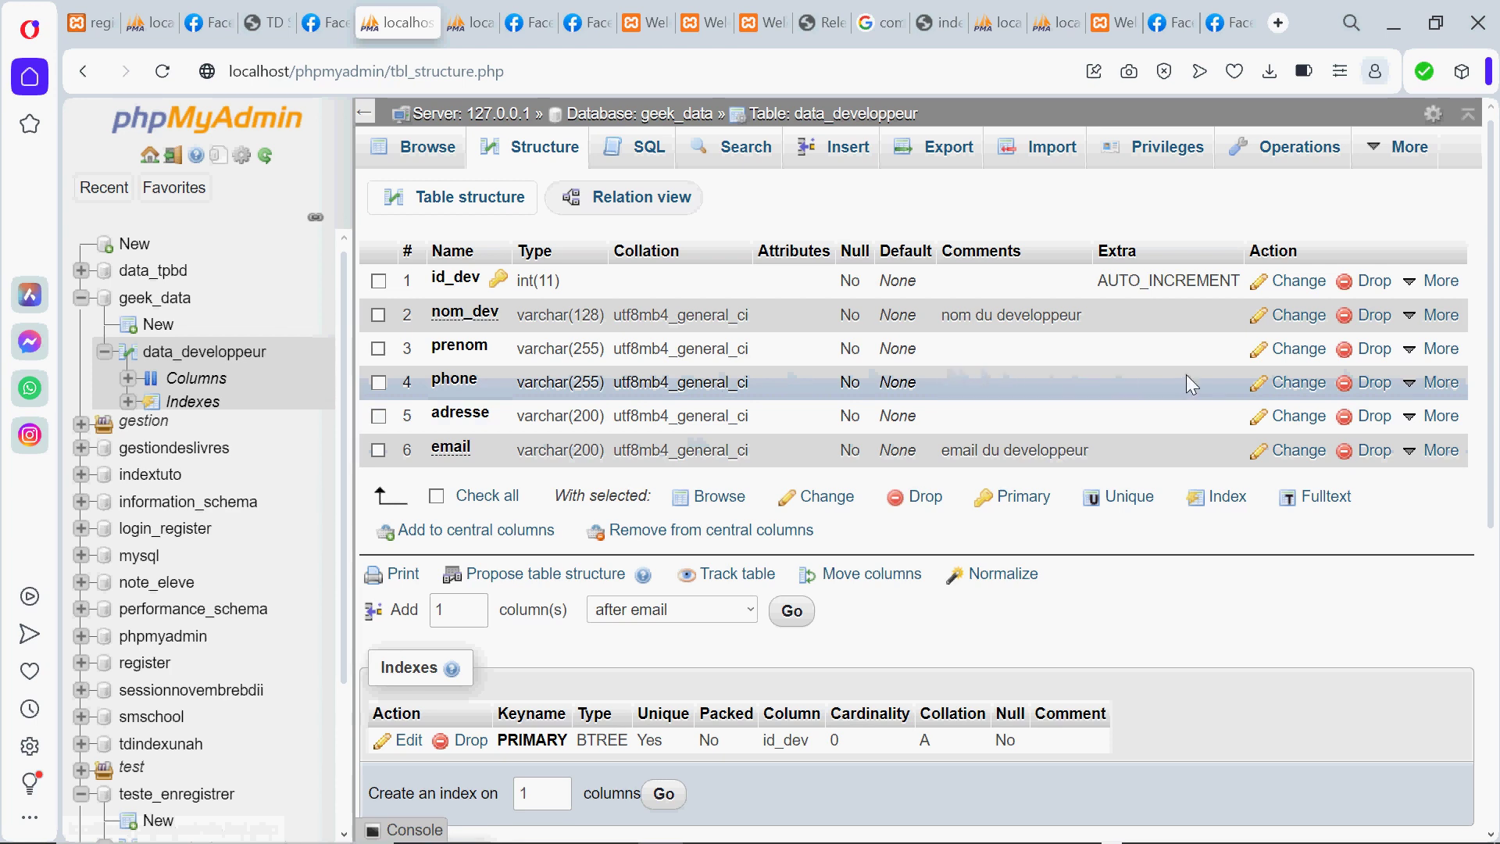
Drop the phone column from data_developpeur and confirm the deletion
click(1382, 383)
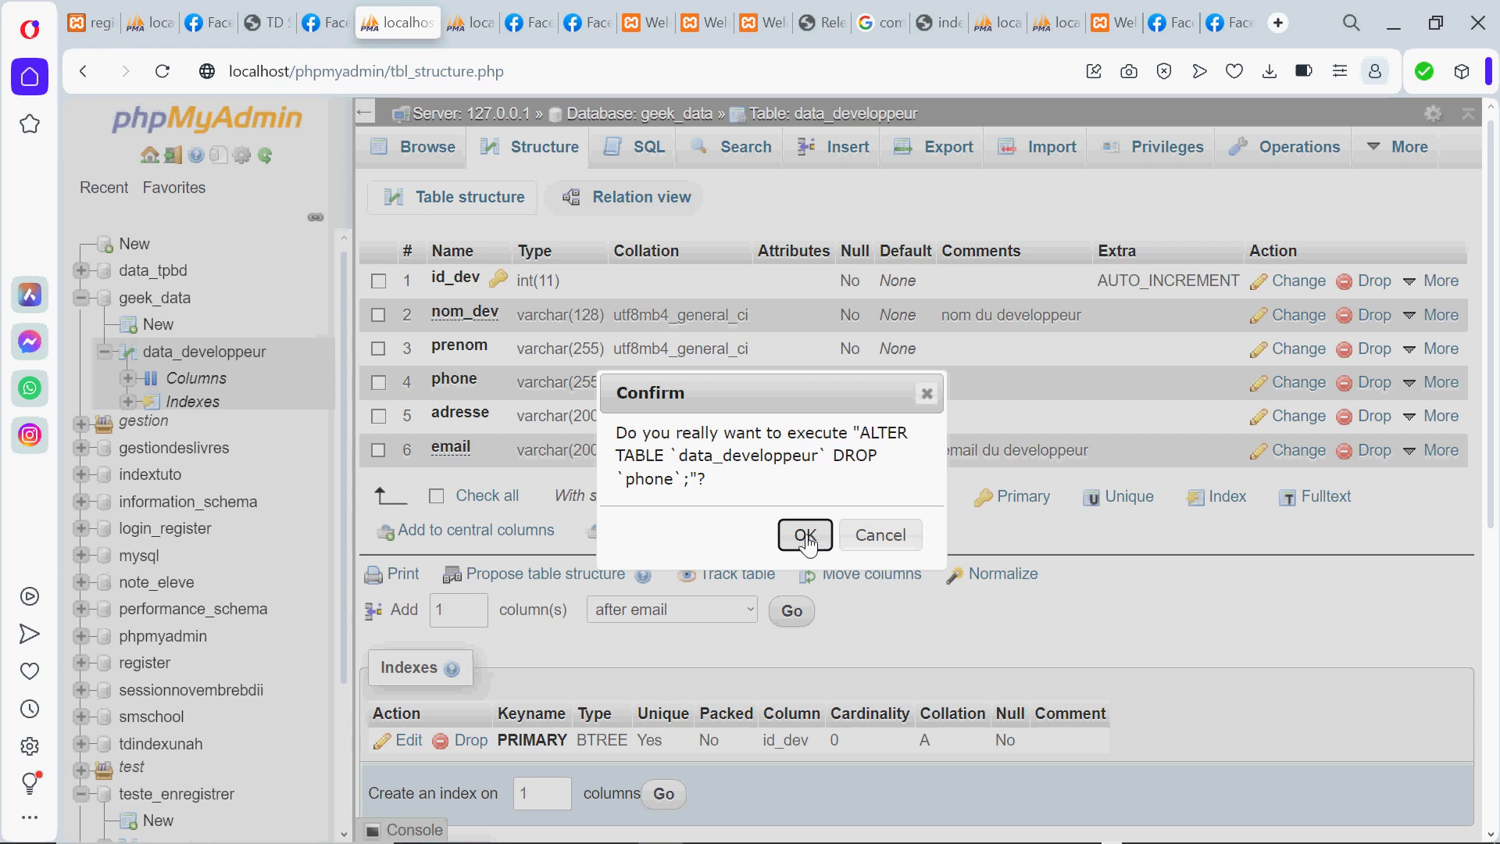
click(806, 537)
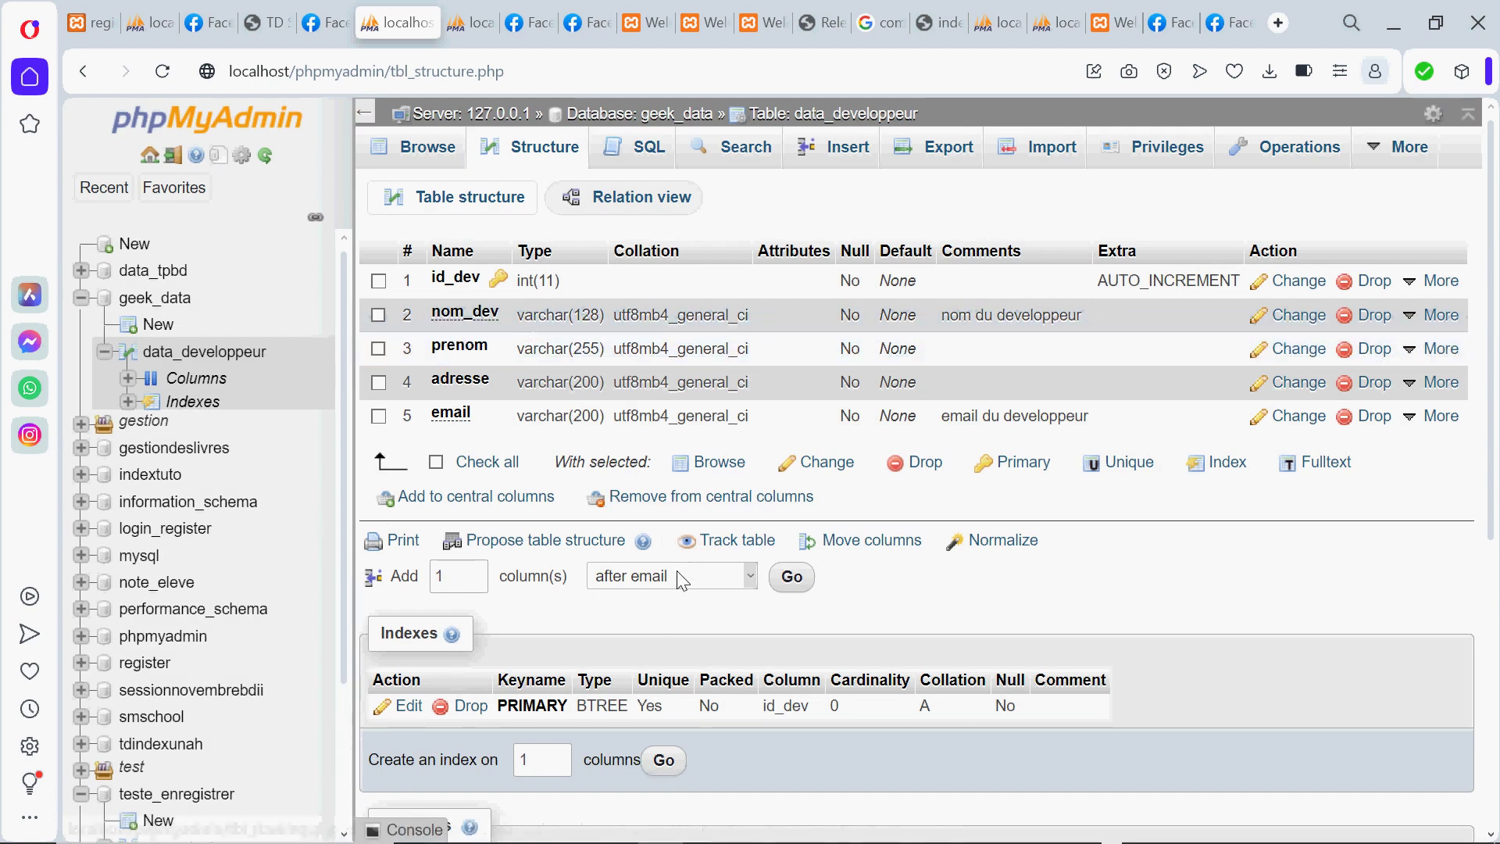
Start adding one new column positioned after nom_dev
click(680, 577)
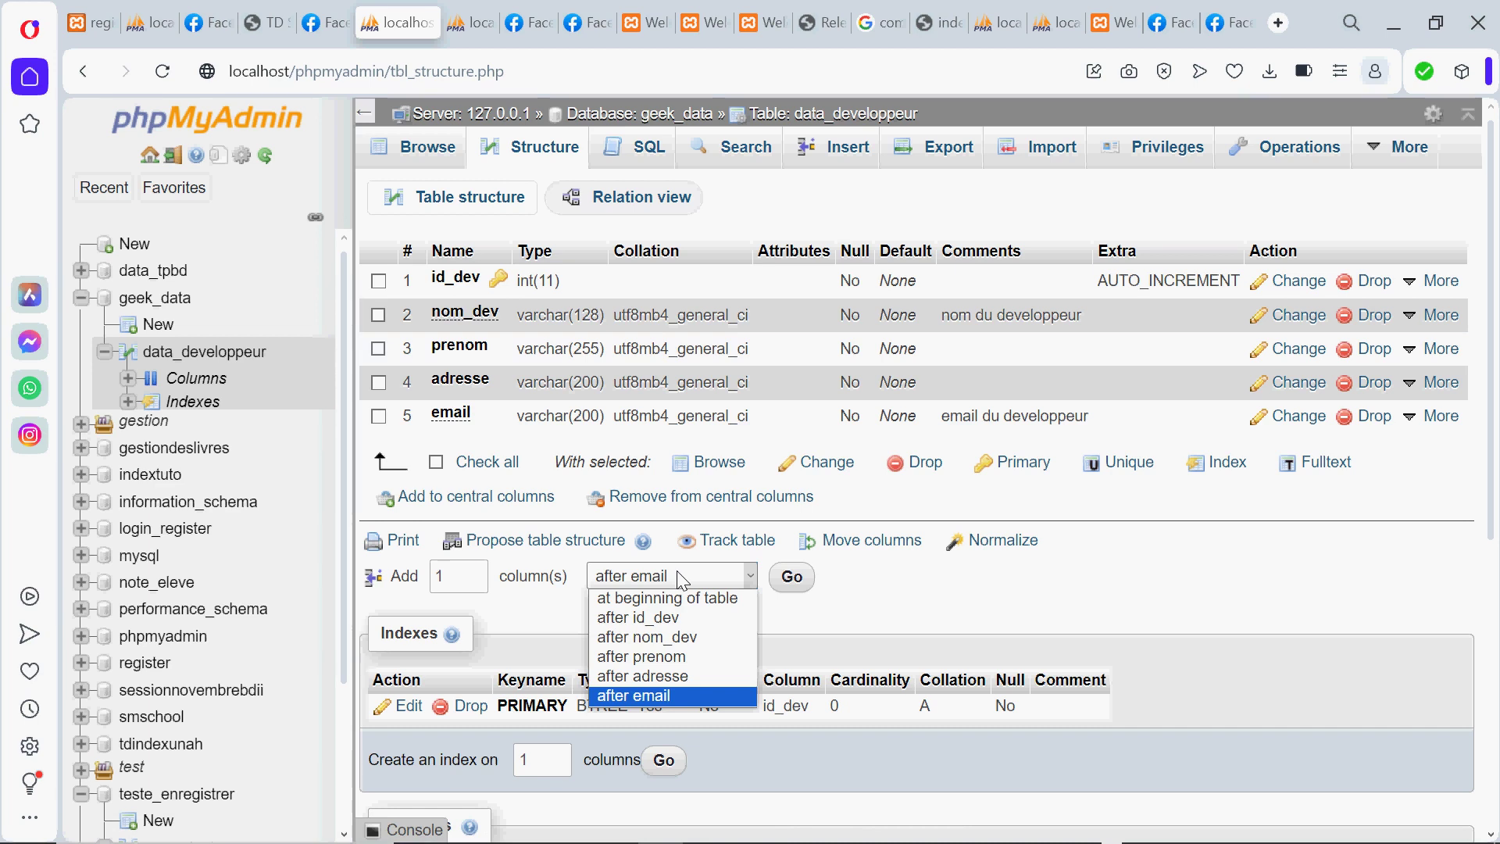
click(878, 614)
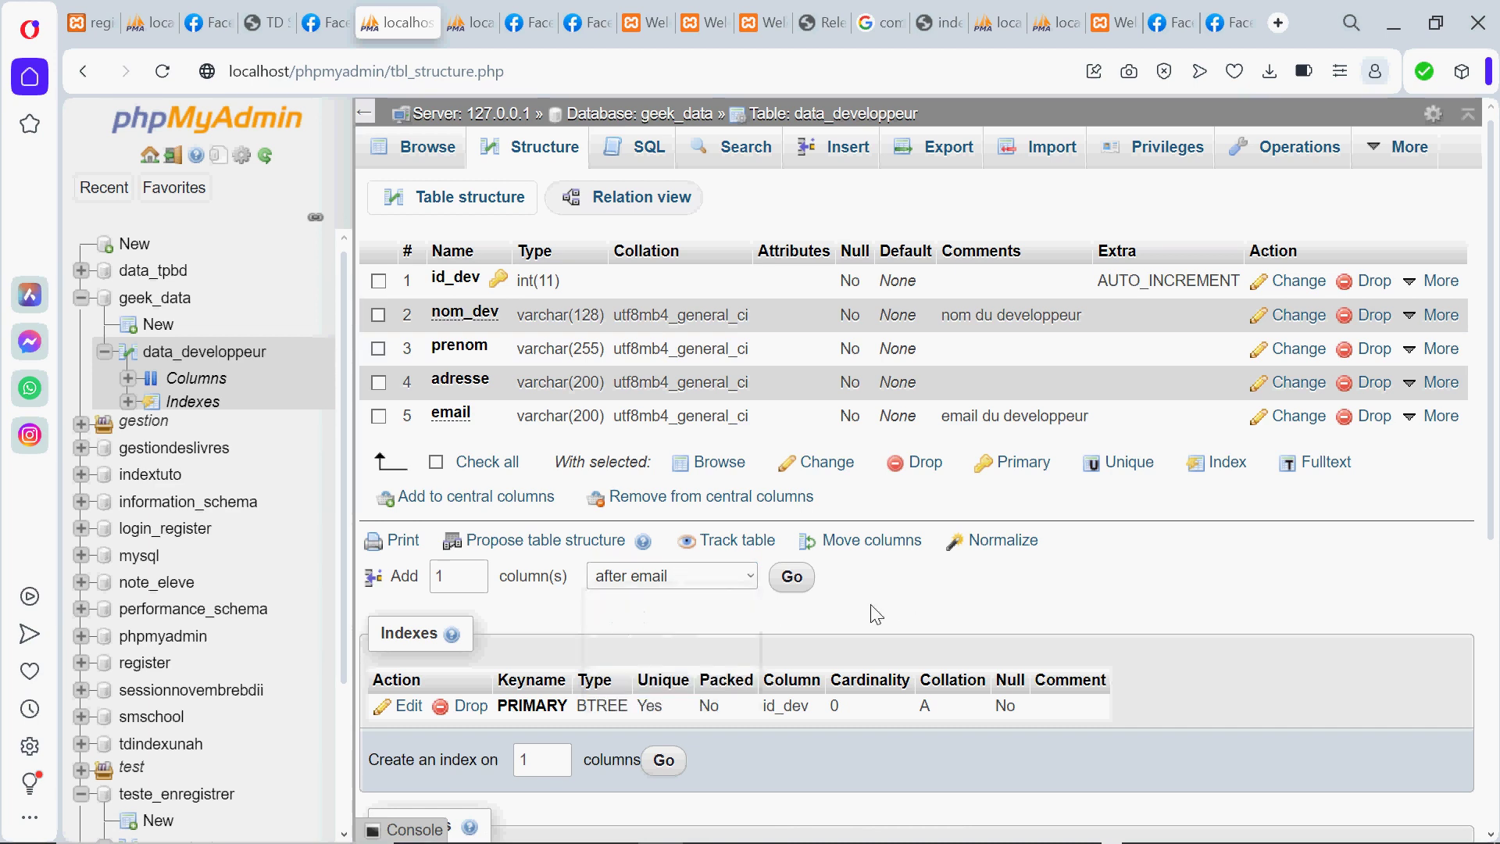
click(692, 580)
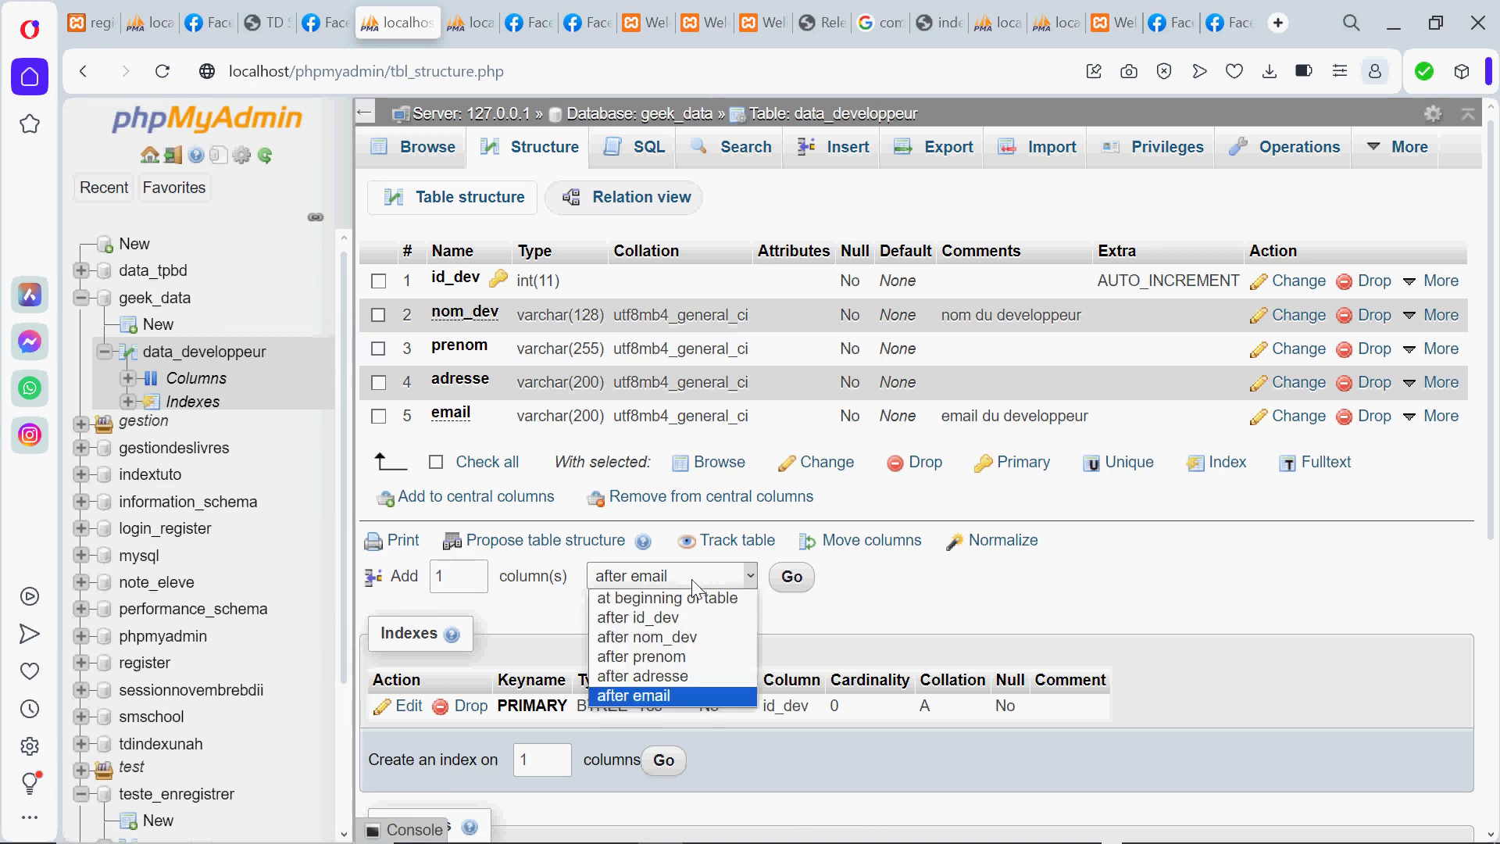
click(663, 636)
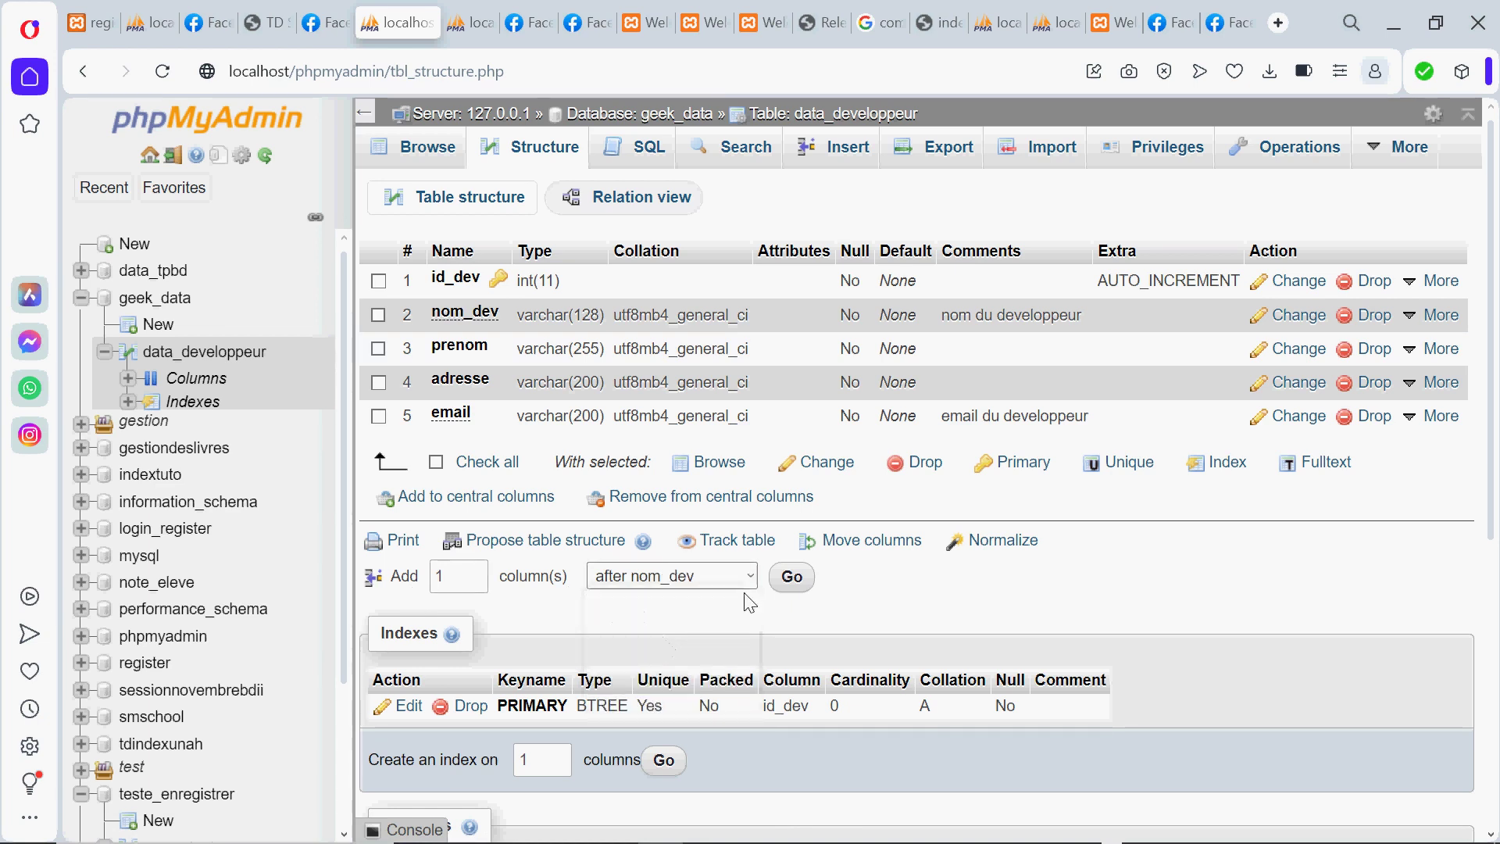
click(789, 580)
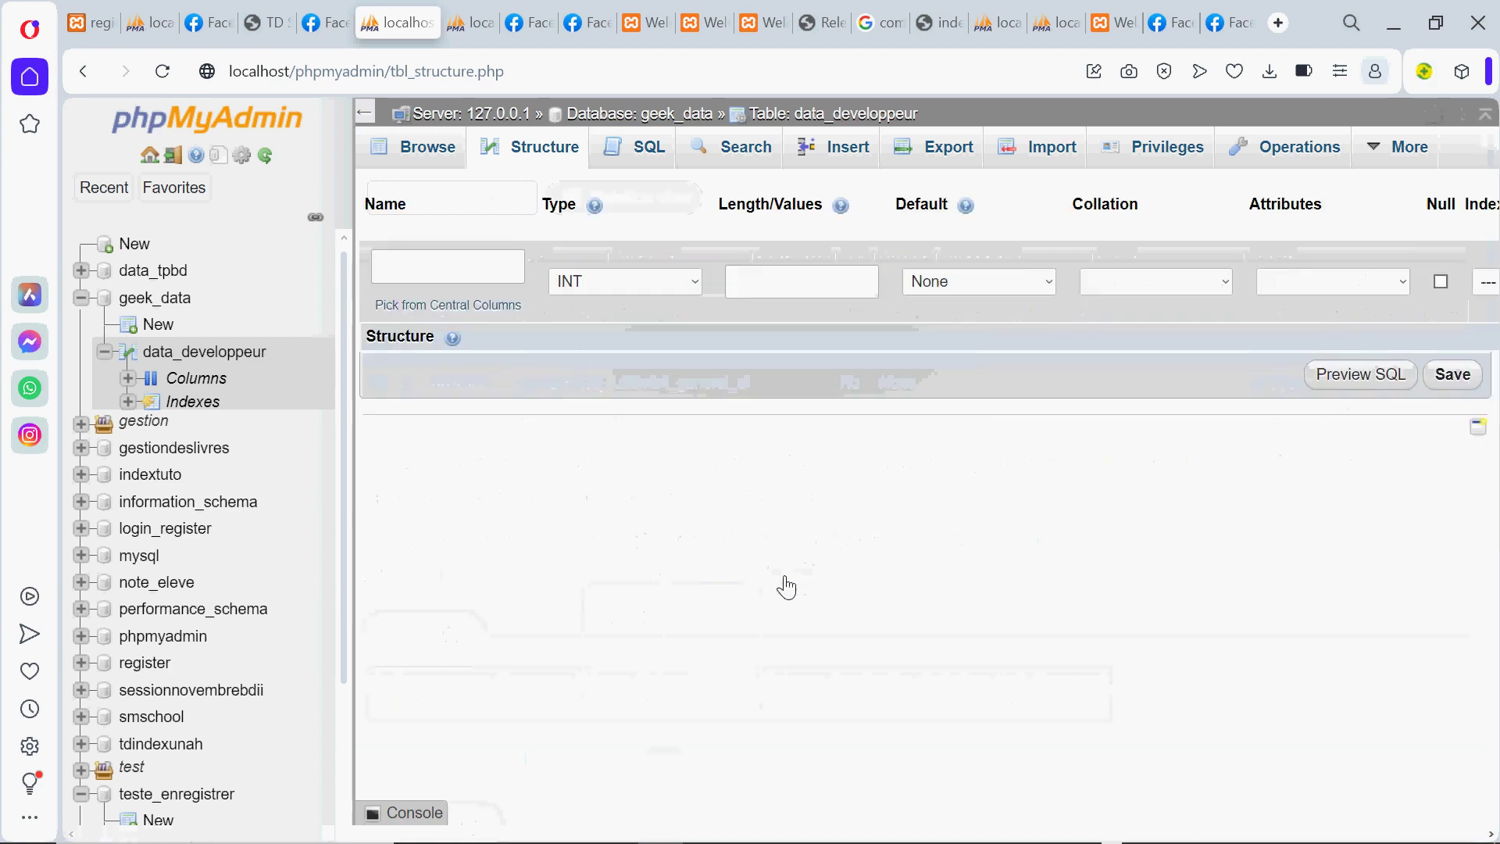
Define the column as phone, INT with length 200, and save it
click(446, 267)
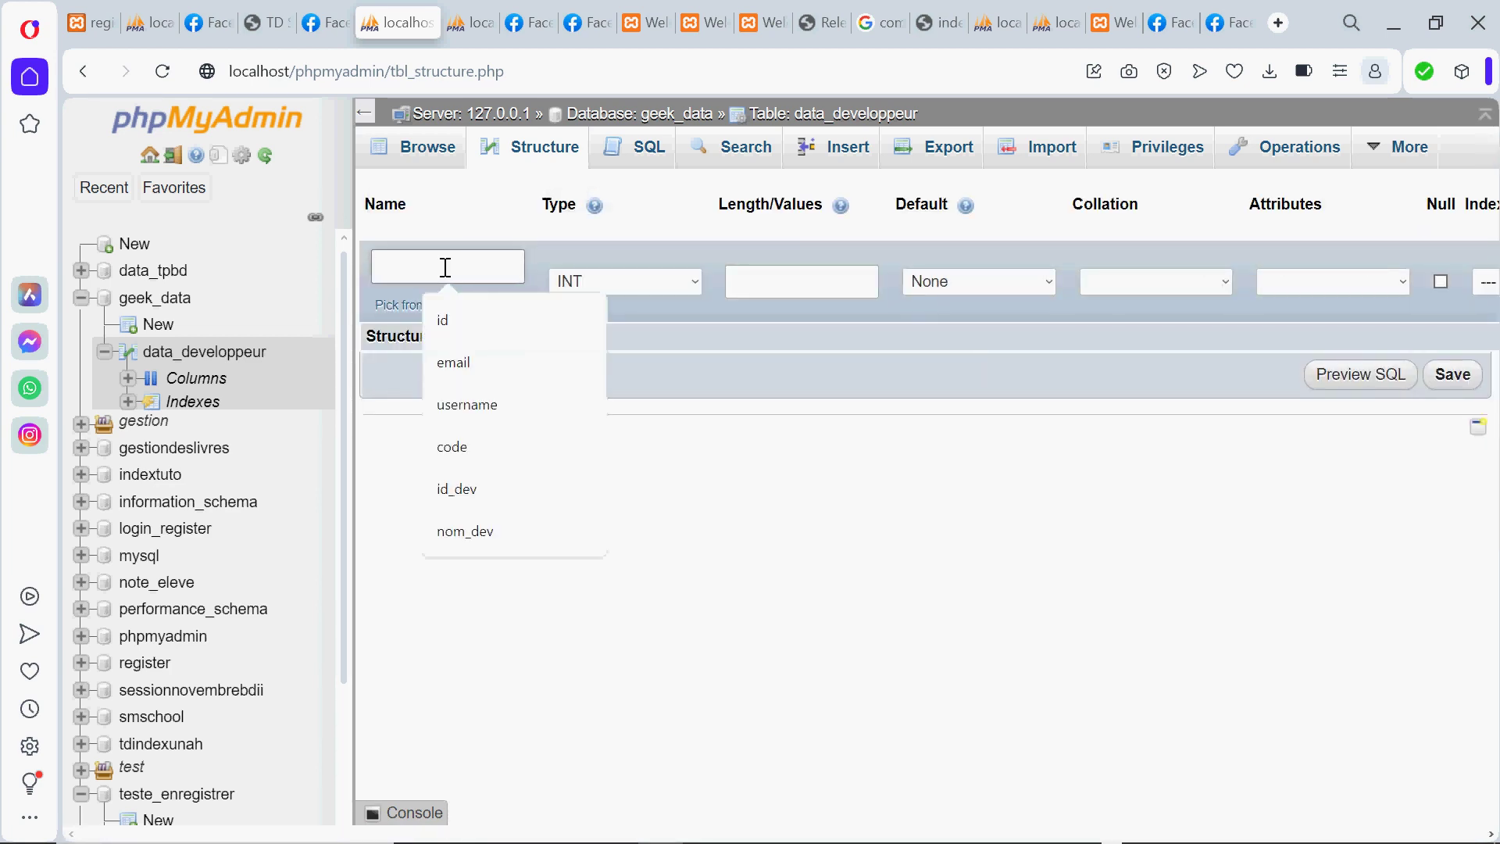
text(pho)
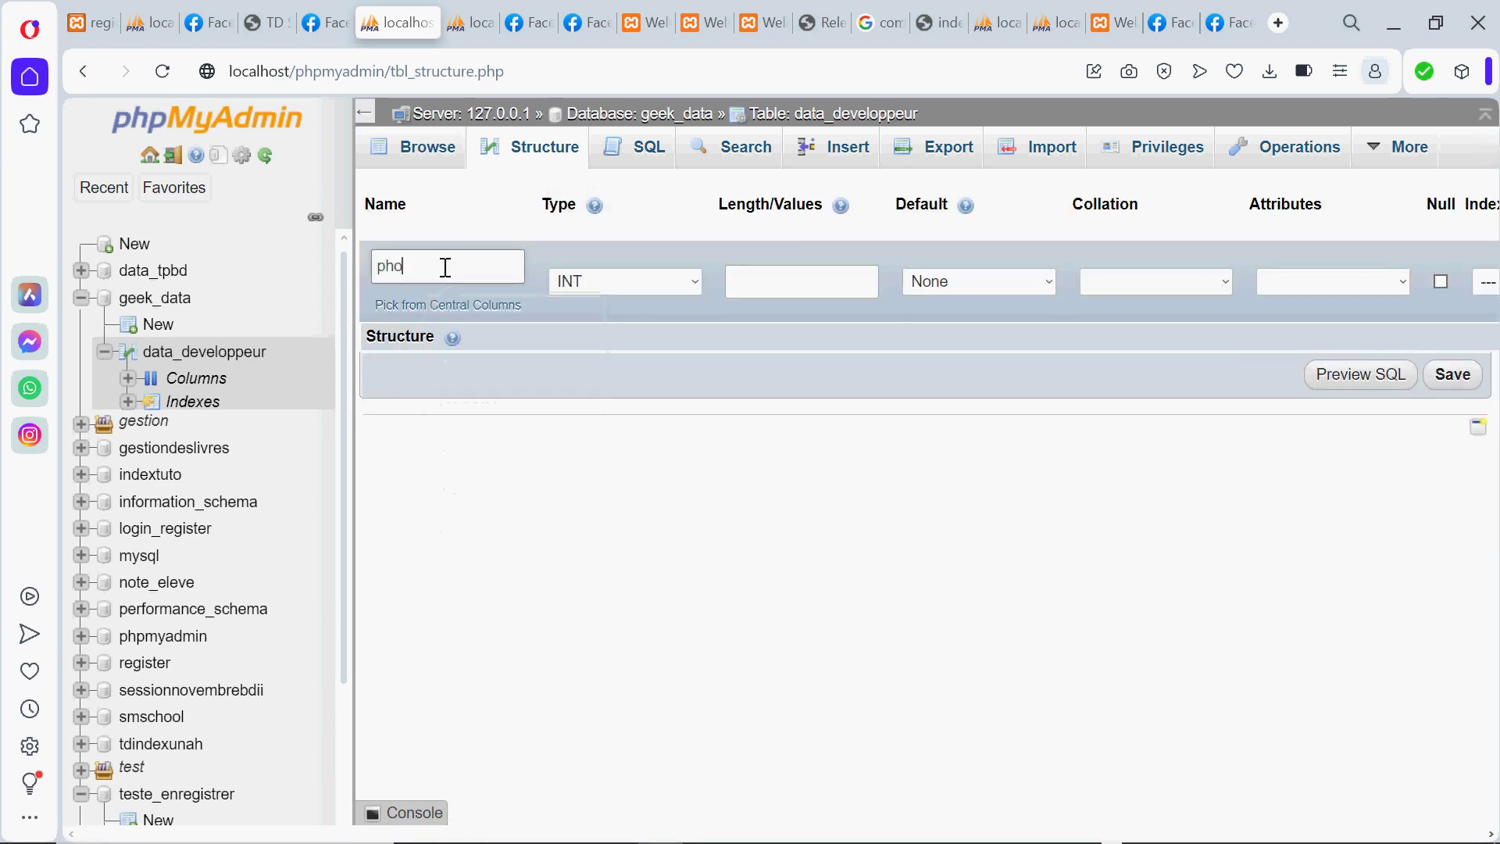
text(ne)
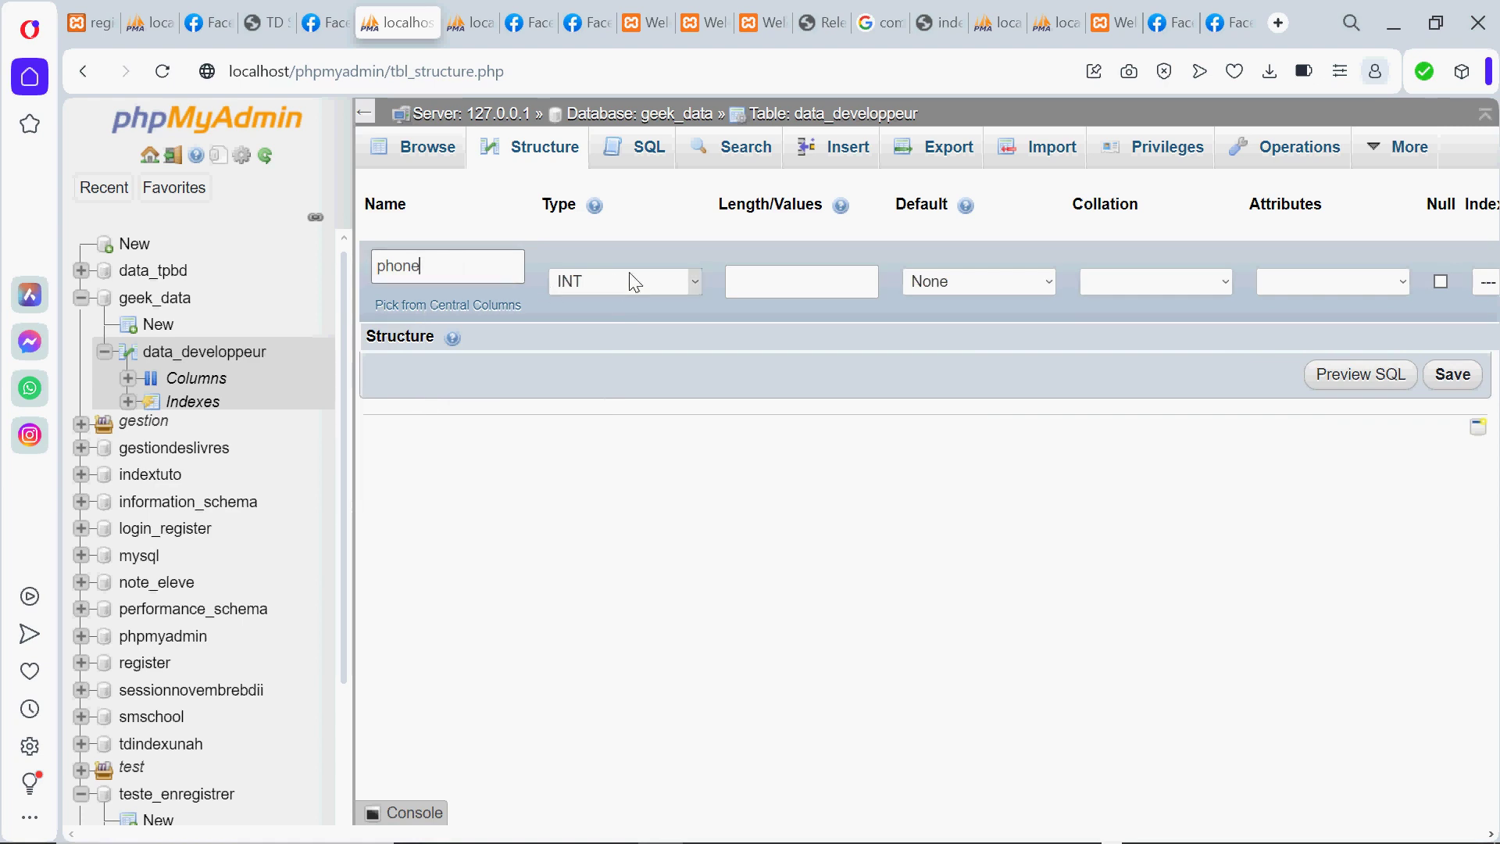
click(634, 281)
click(620, 305)
click(850, 281)
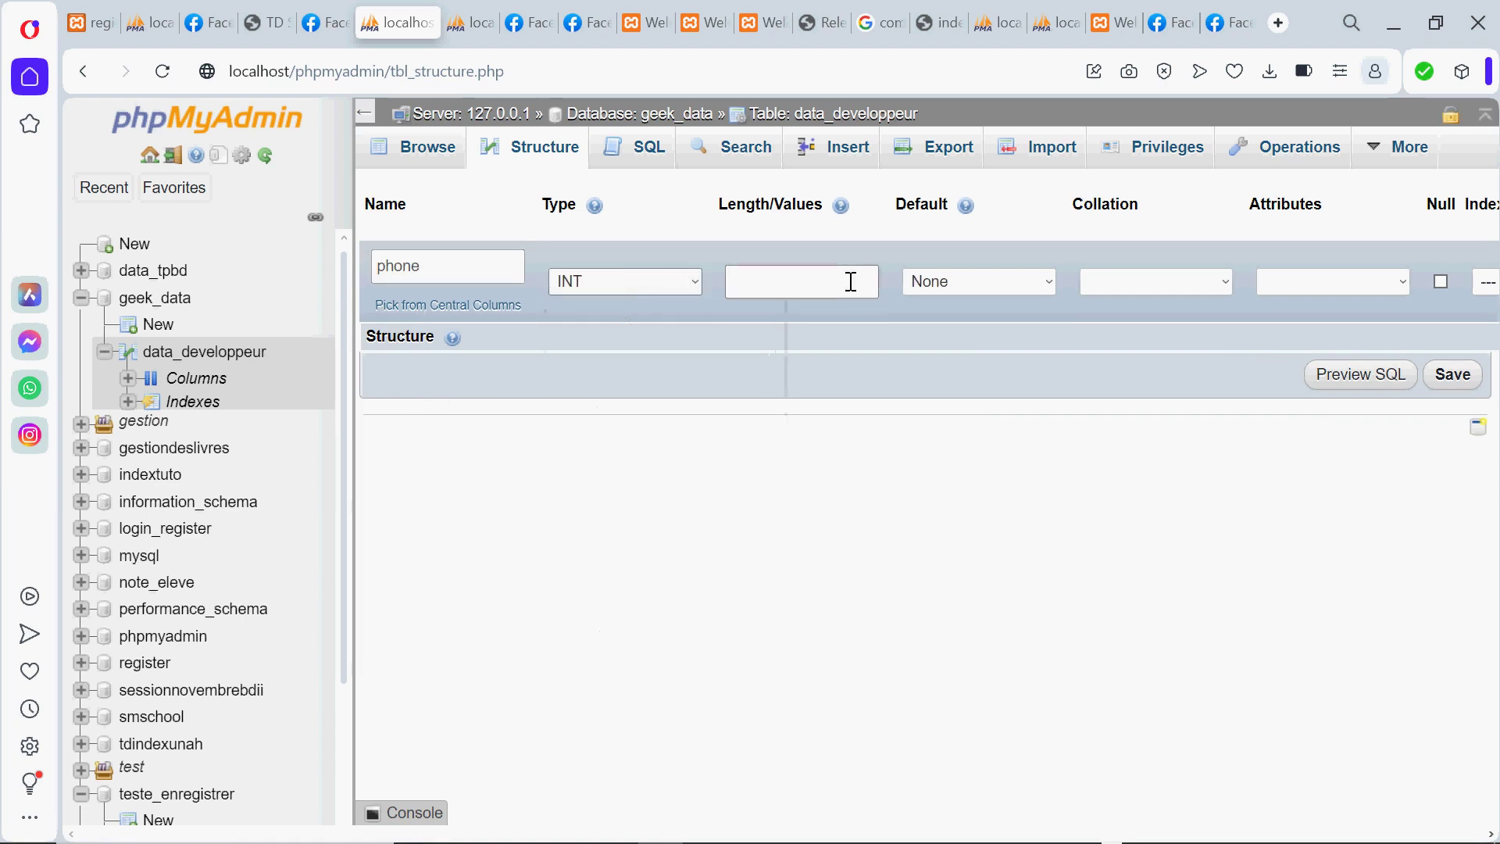
click(841, 290)
text(200)
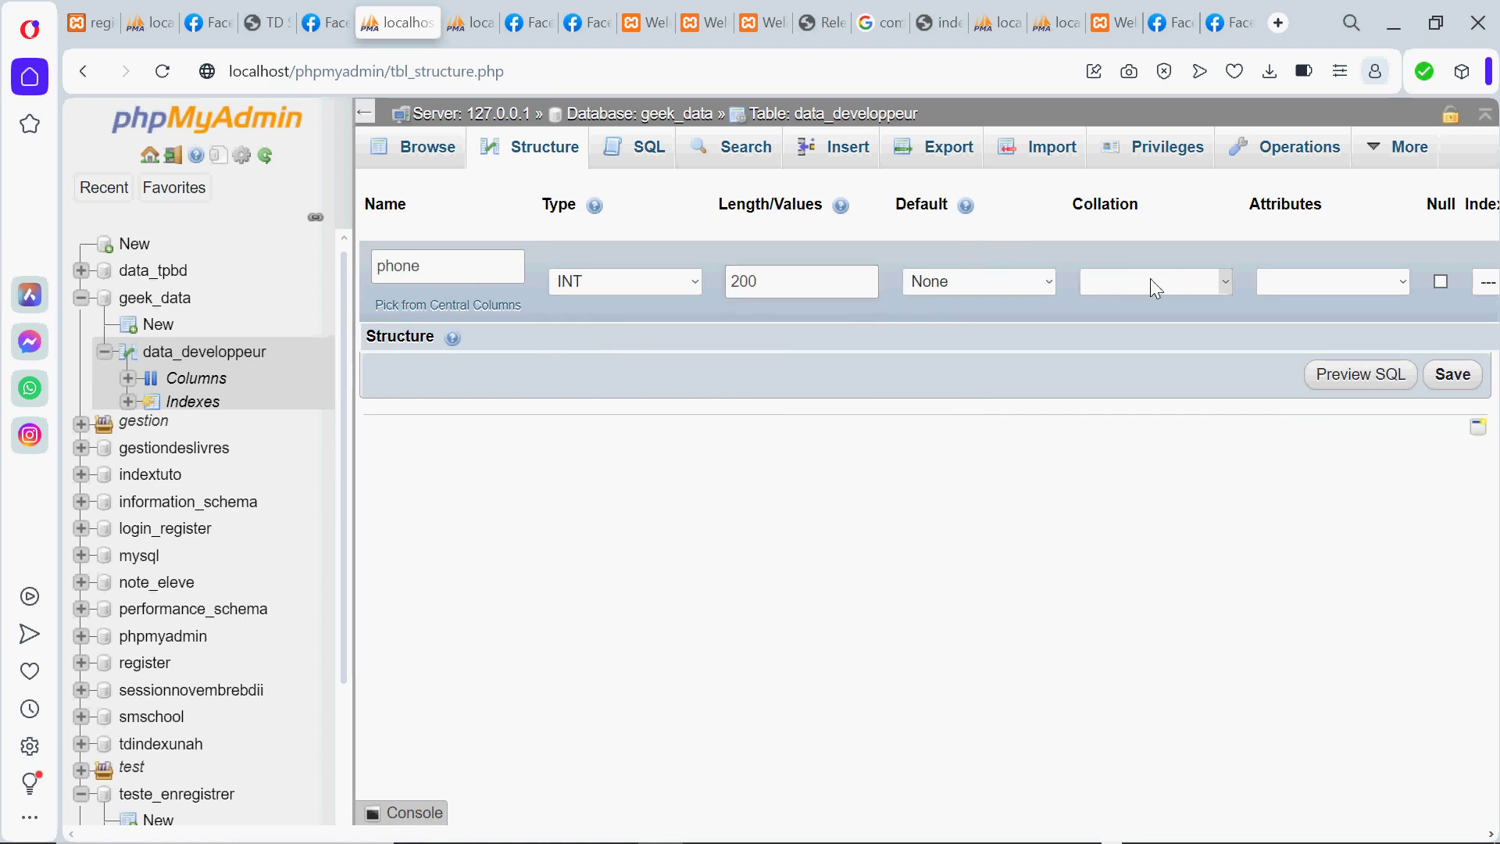
click(1454, 375)
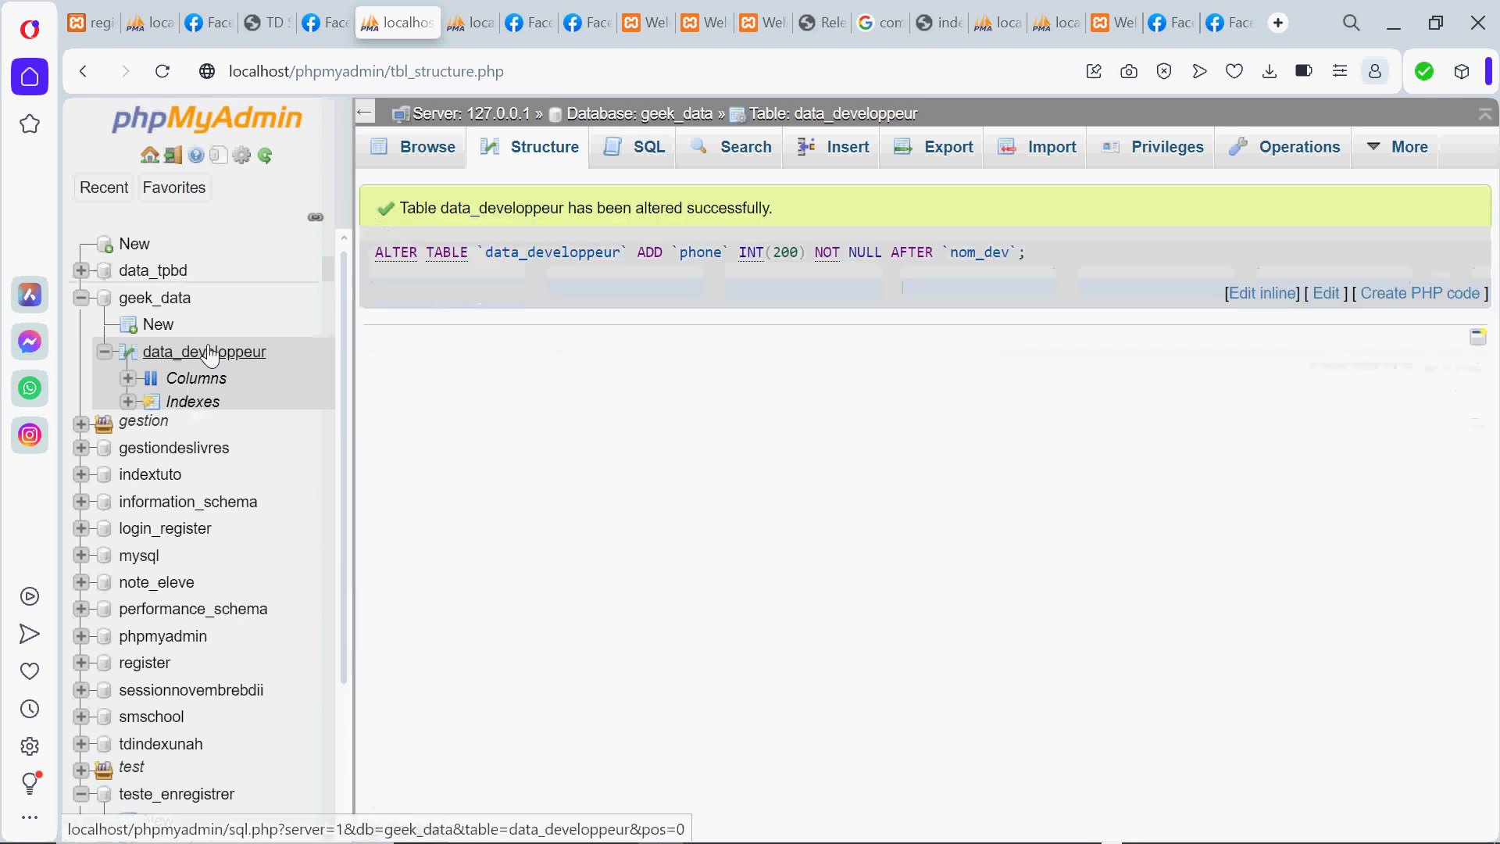
View data_developpeur's structure showing phone int(200) third, after nom_dev
click(182, 364)
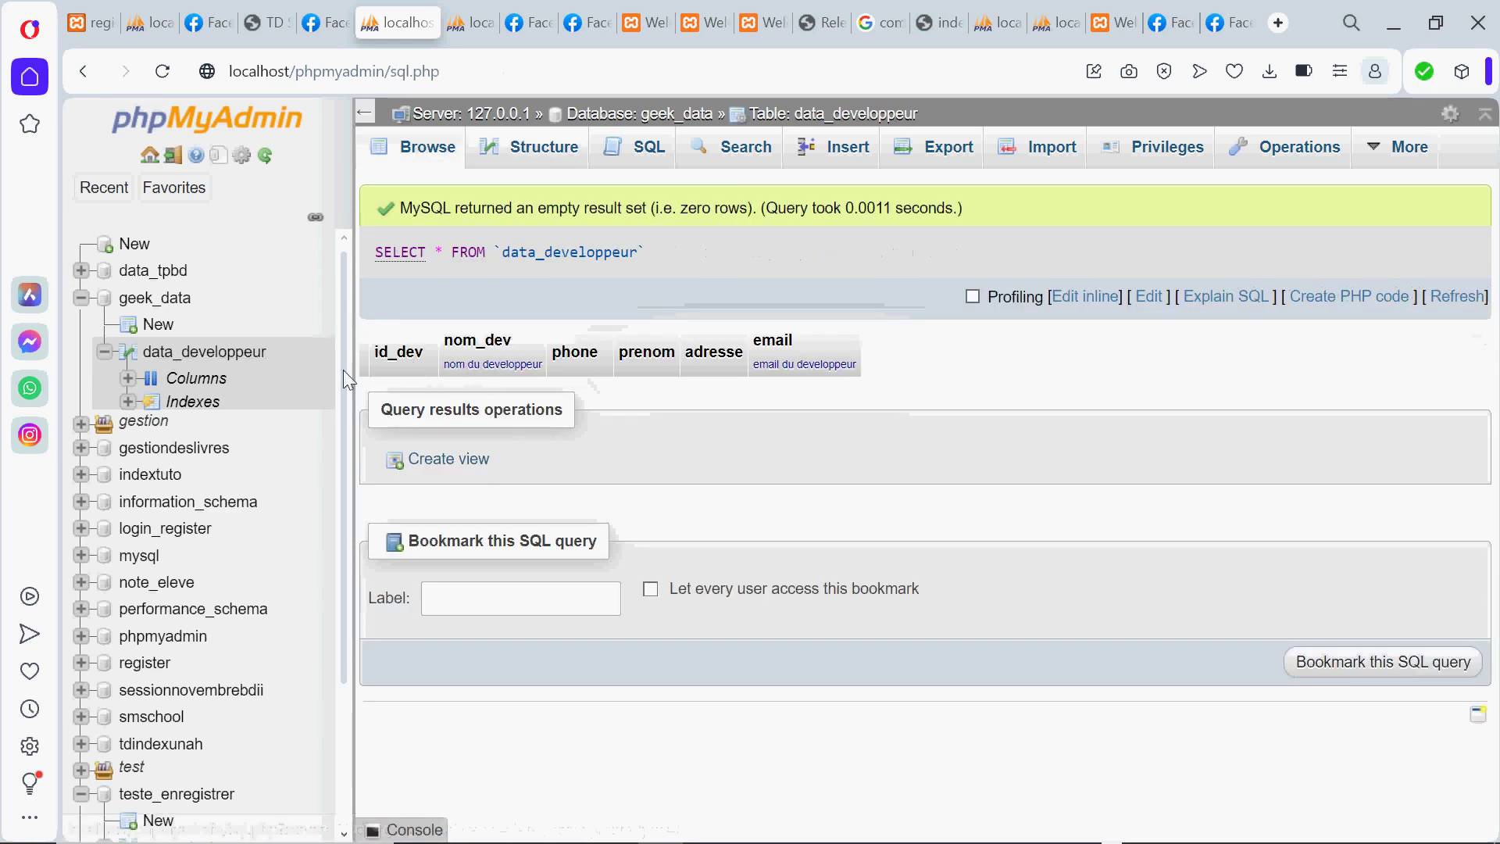
click(191, 381)
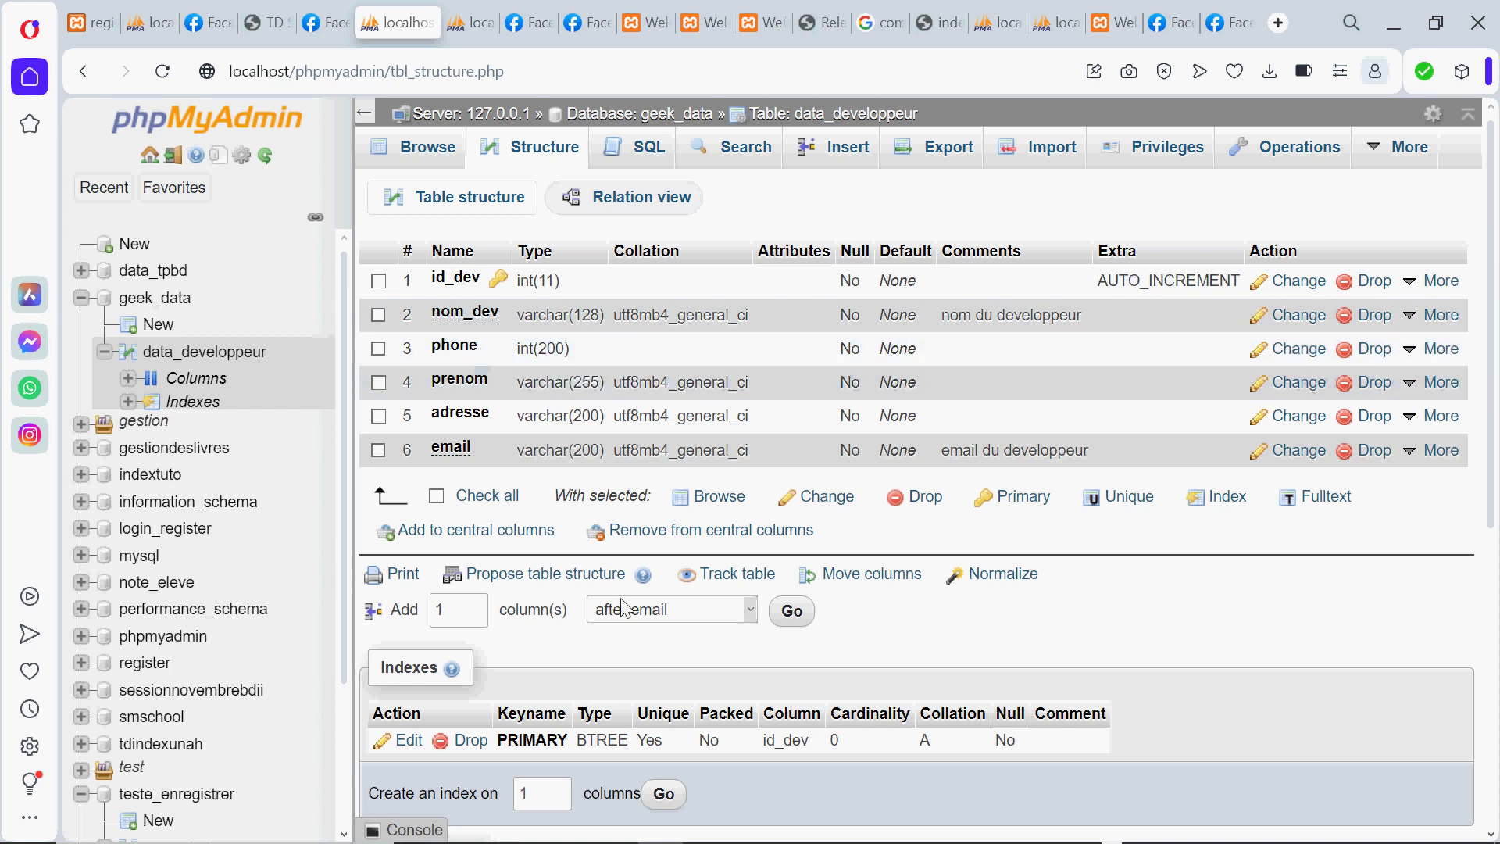
click(721, 614)
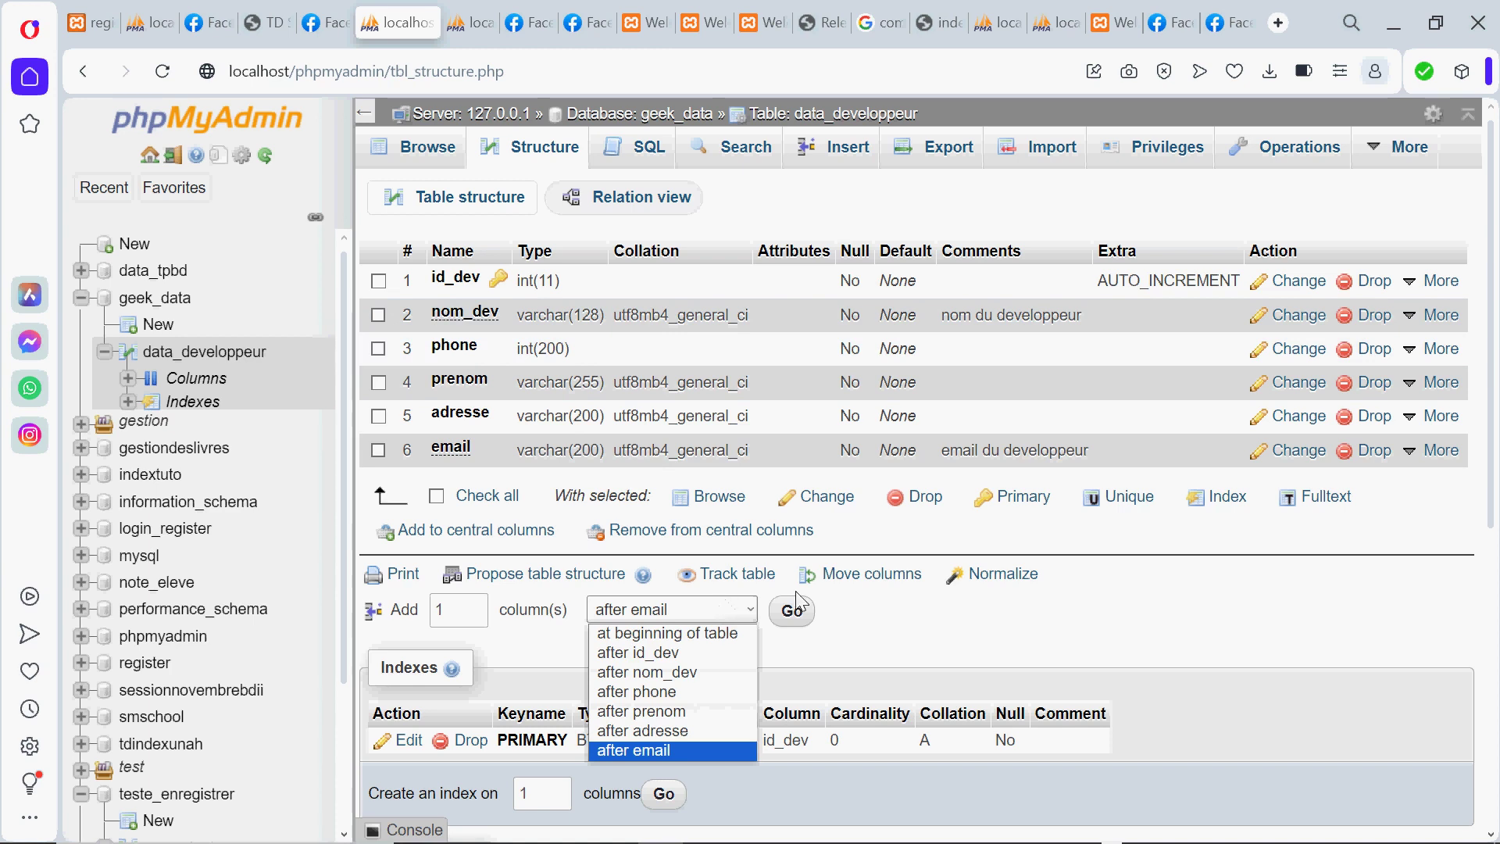
click(871, 642)
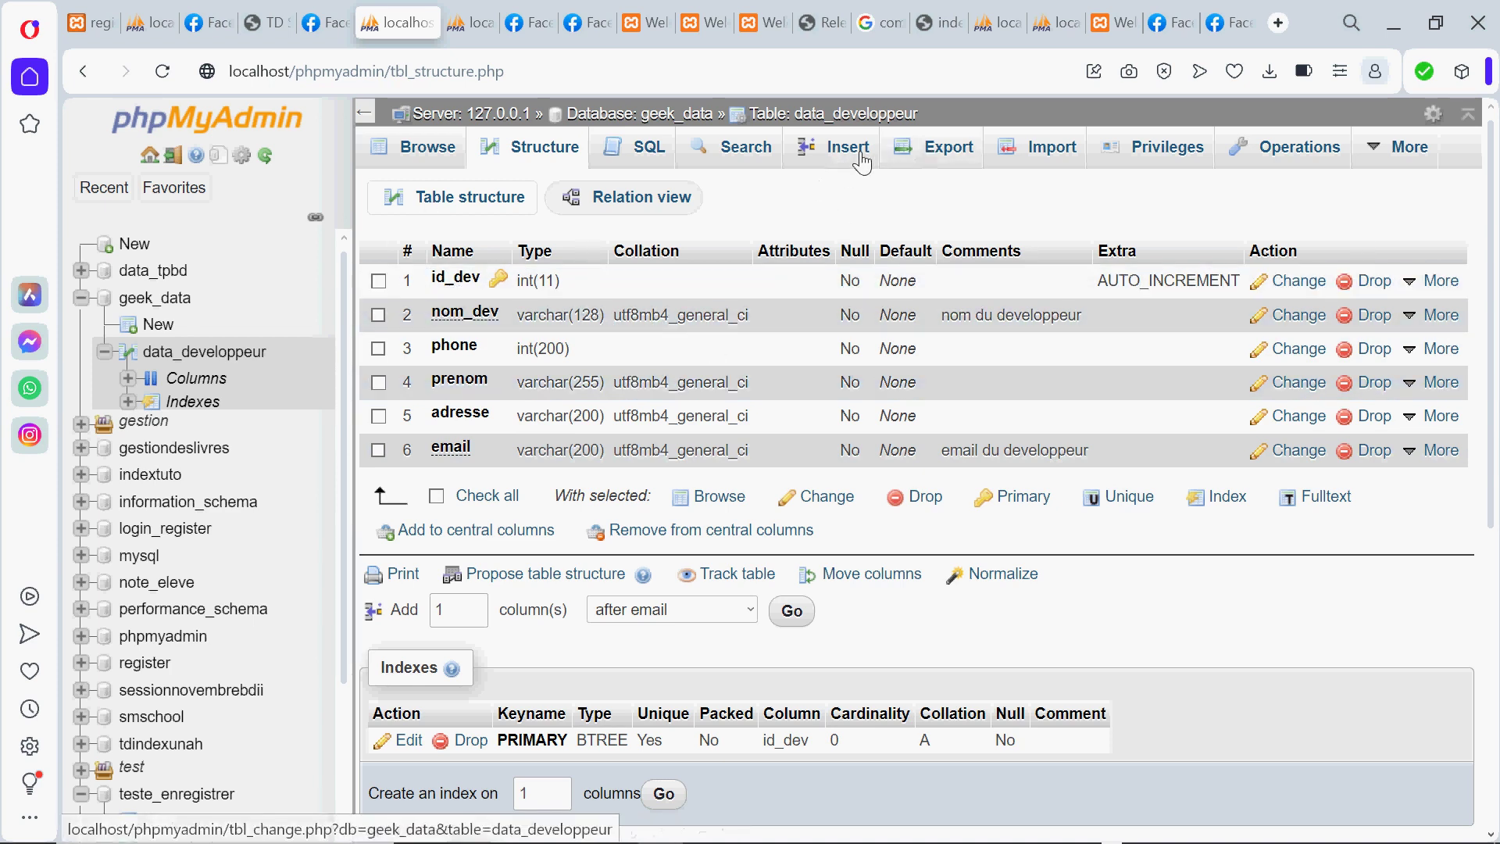
Open the Insert form and enter the developer's last name and phone number
click(839, 165)
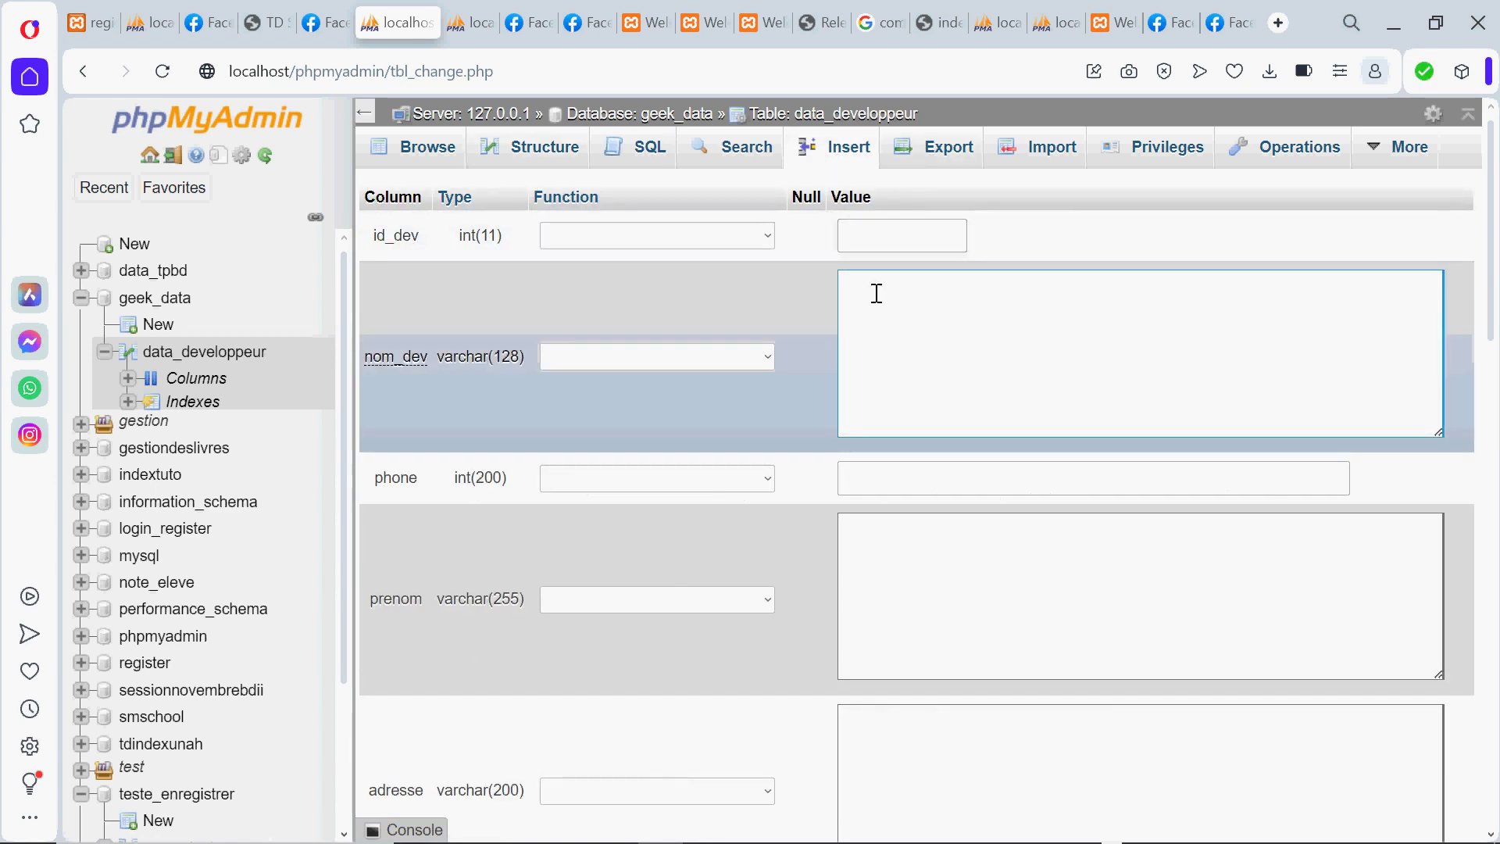
click(874, 301)
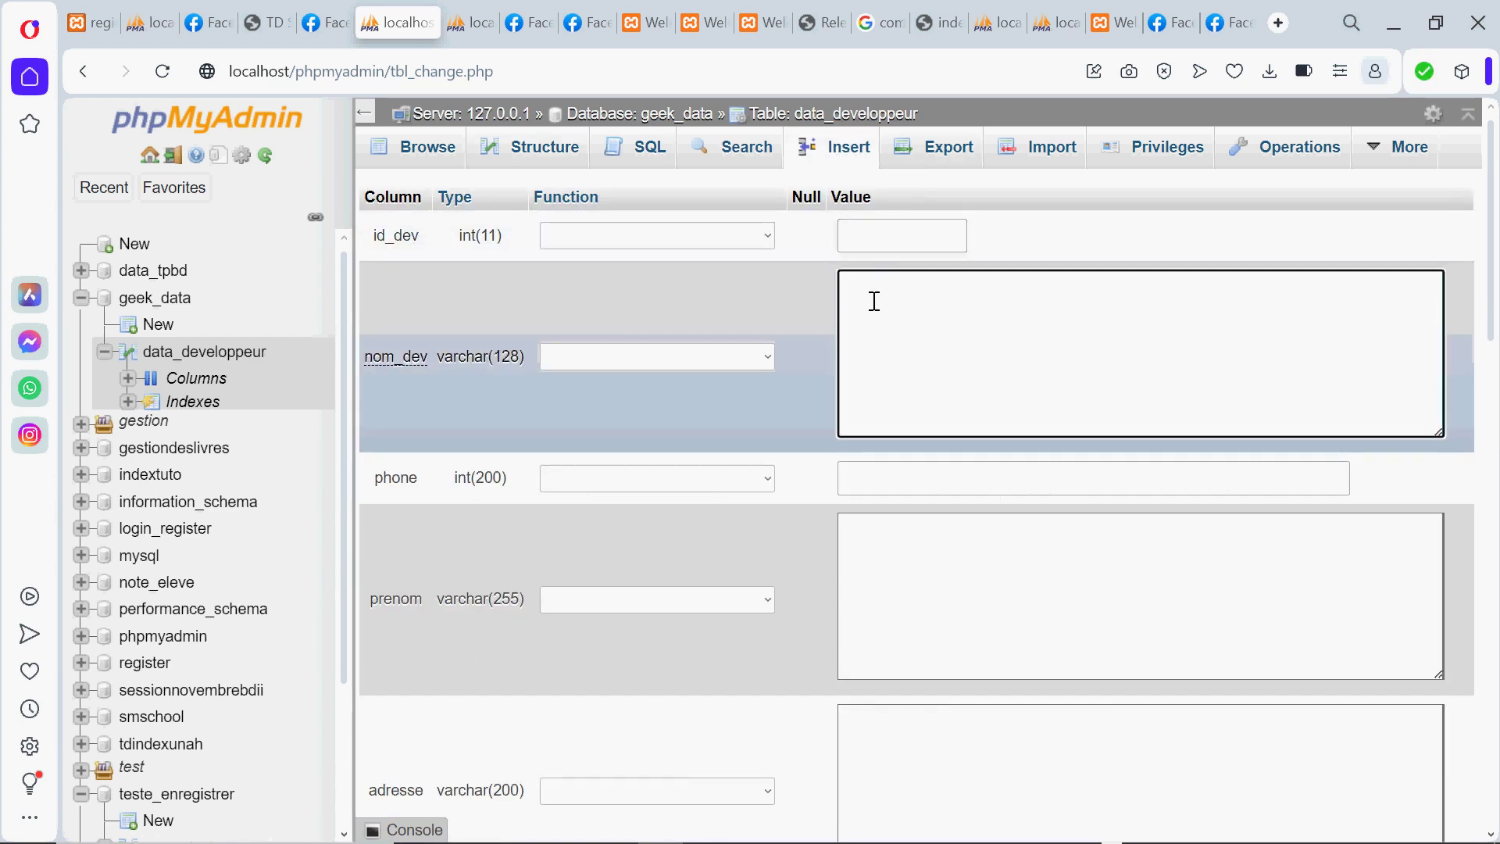
click(869, 233)
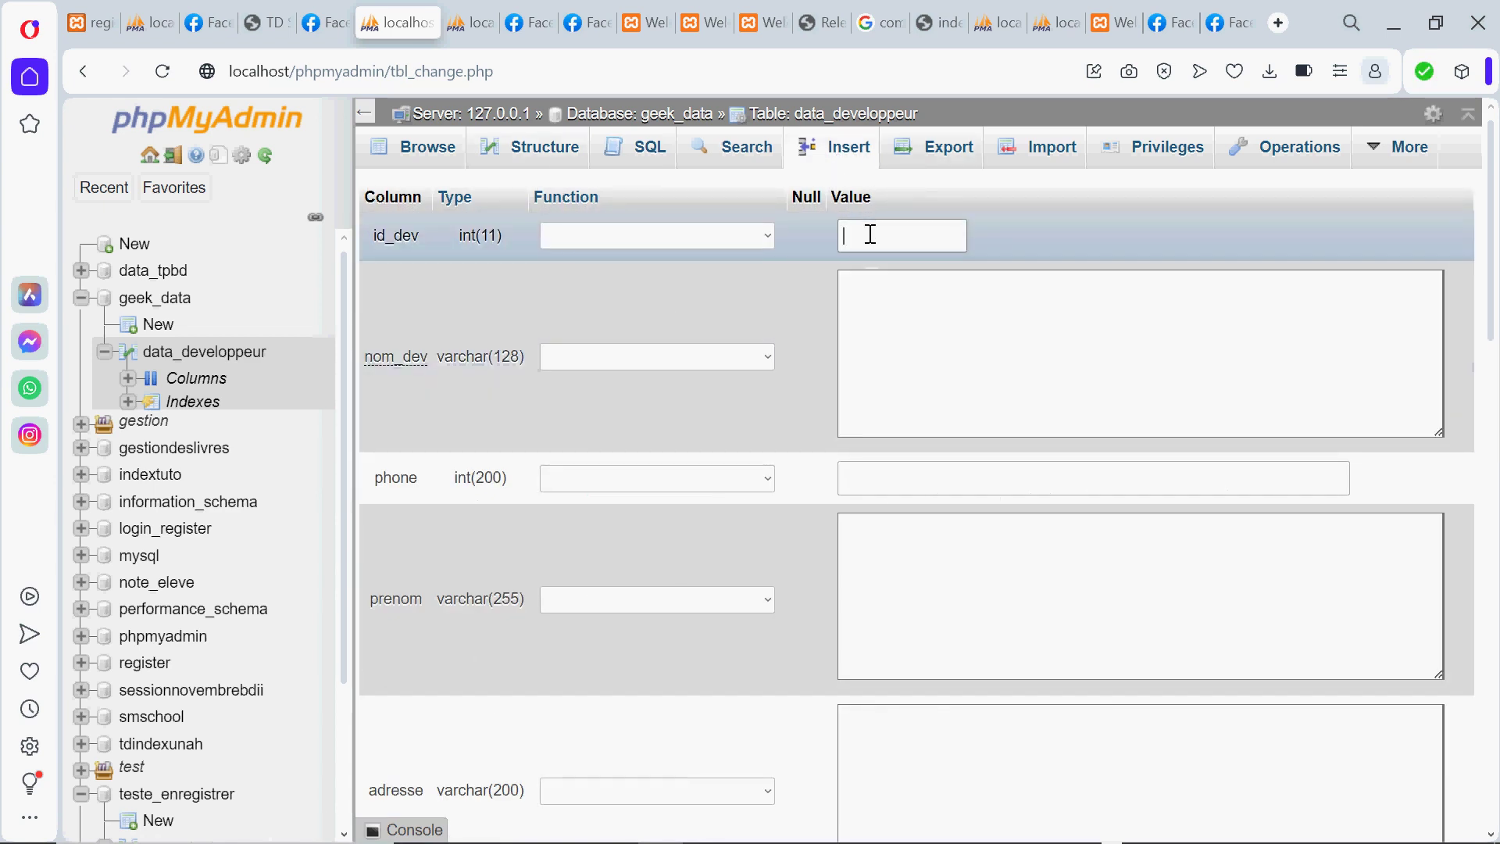
click(854, 294)
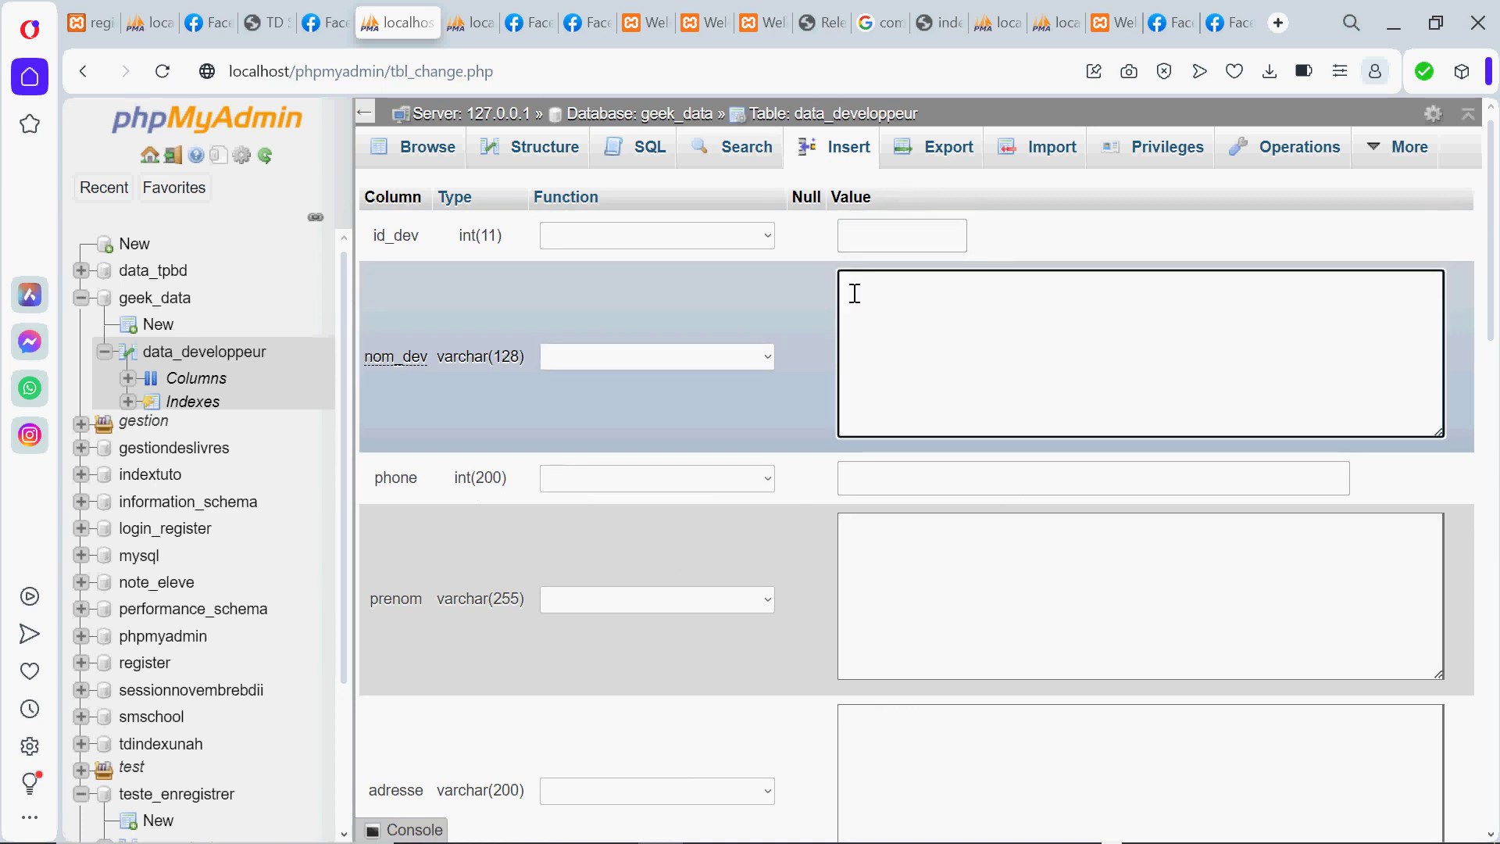
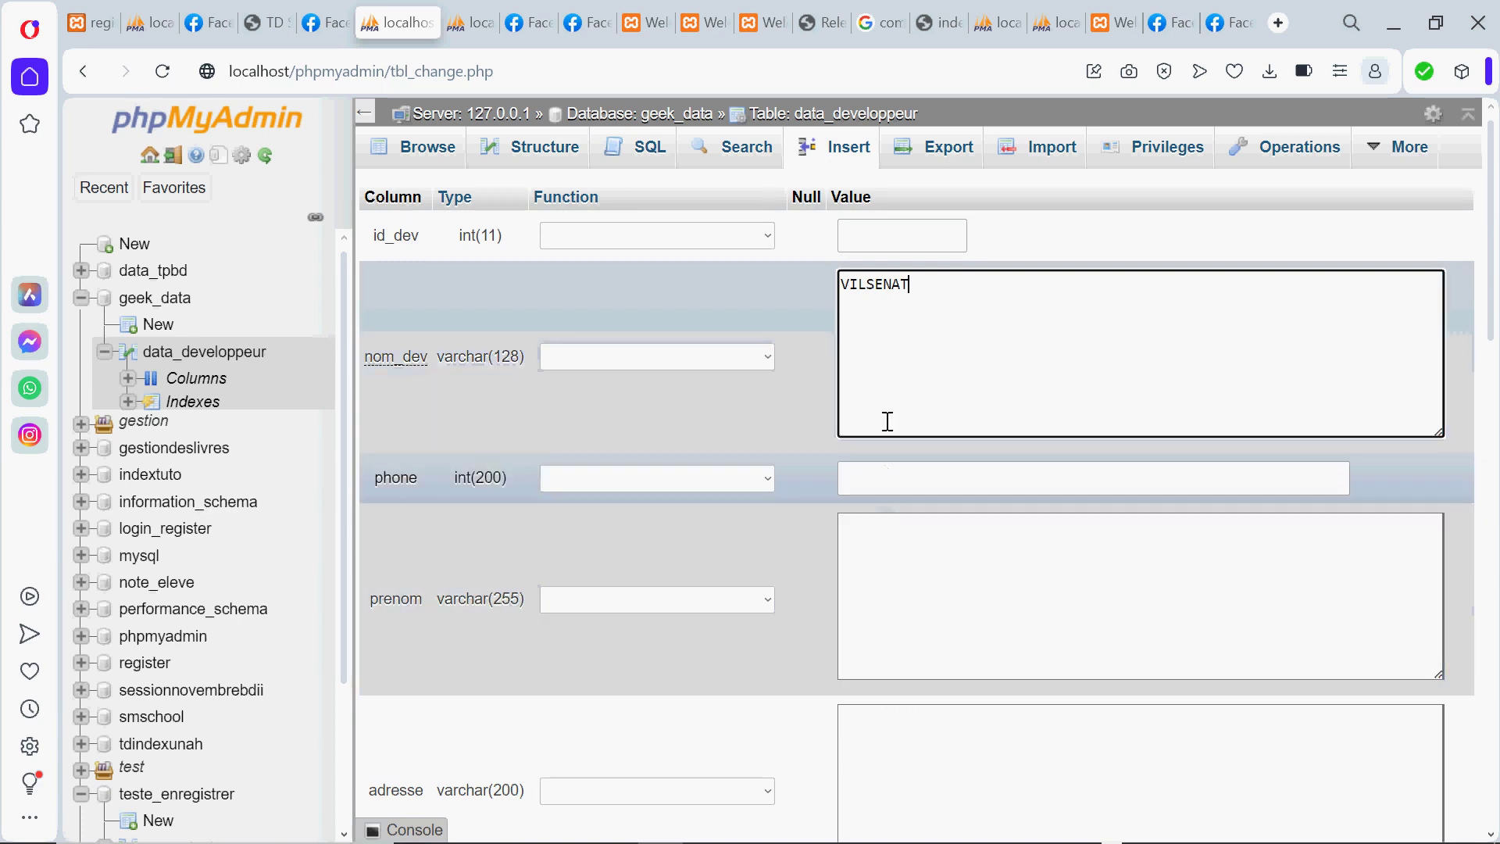
click(889, 478)
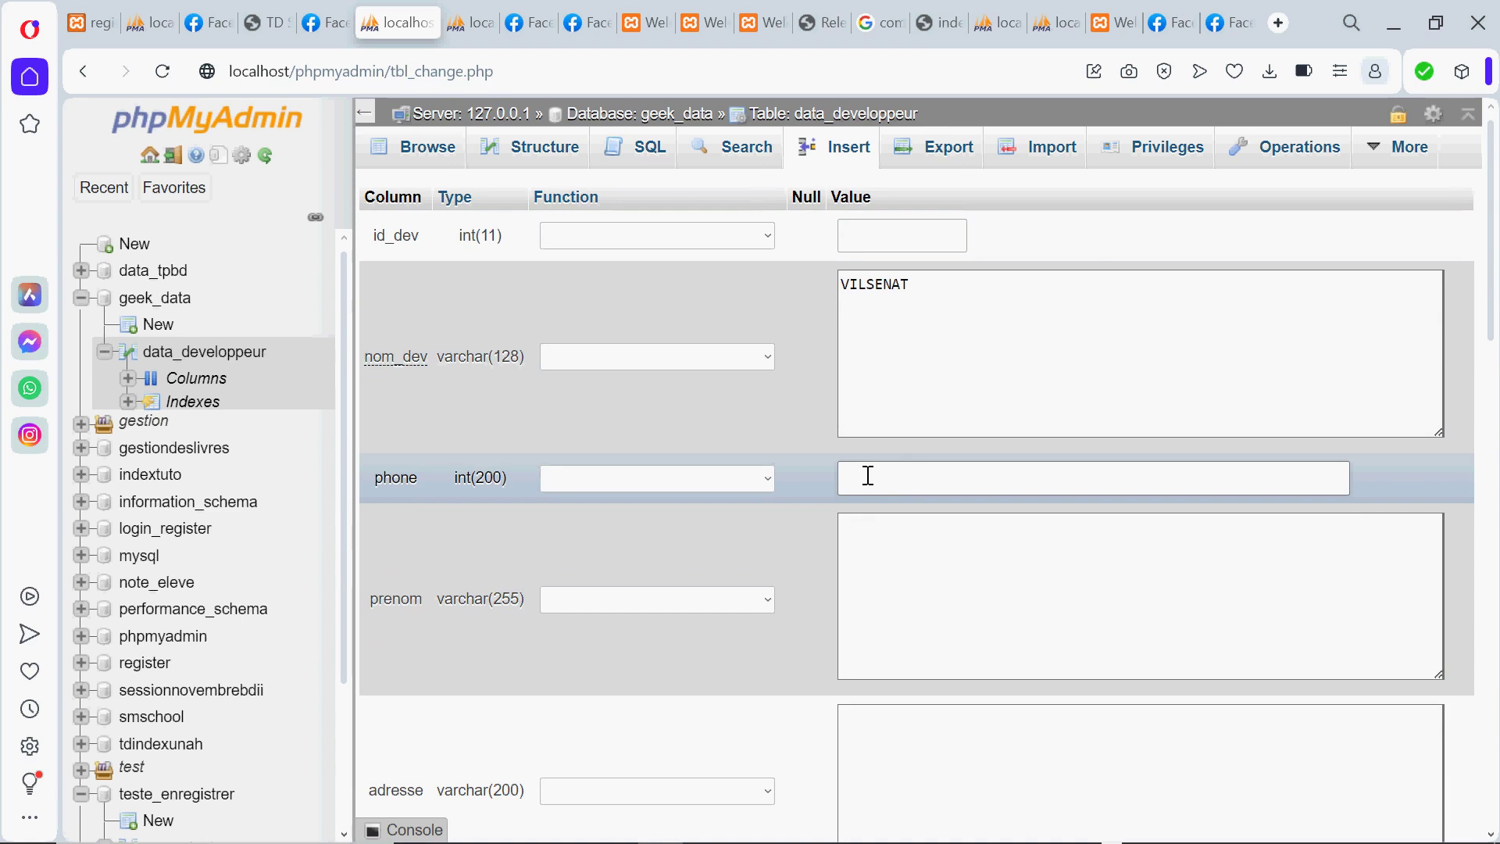
Enter the developer's first name and address
click(874, 530)
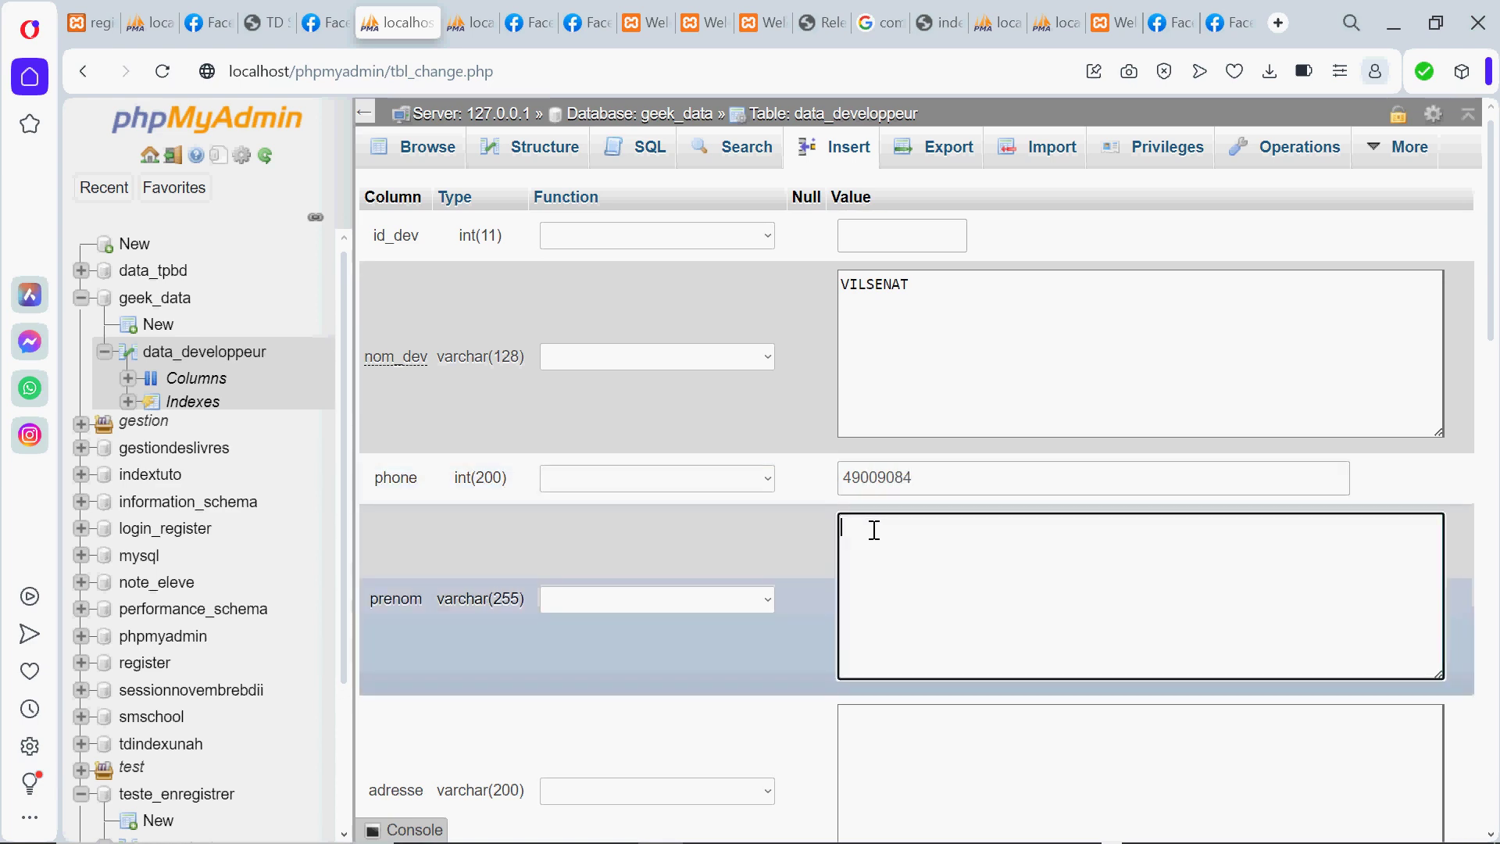
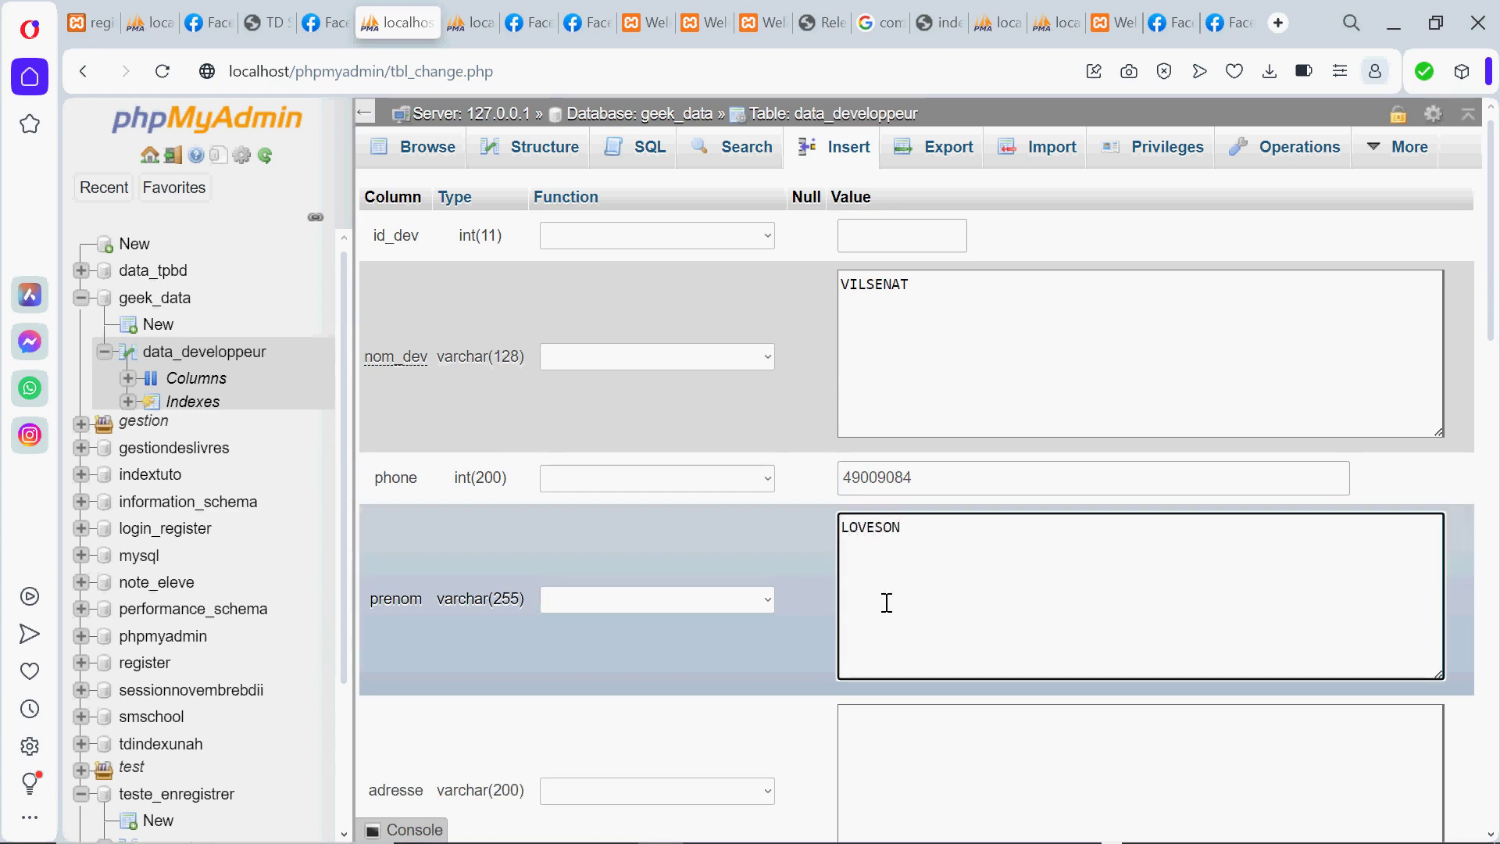
click(875, 736)
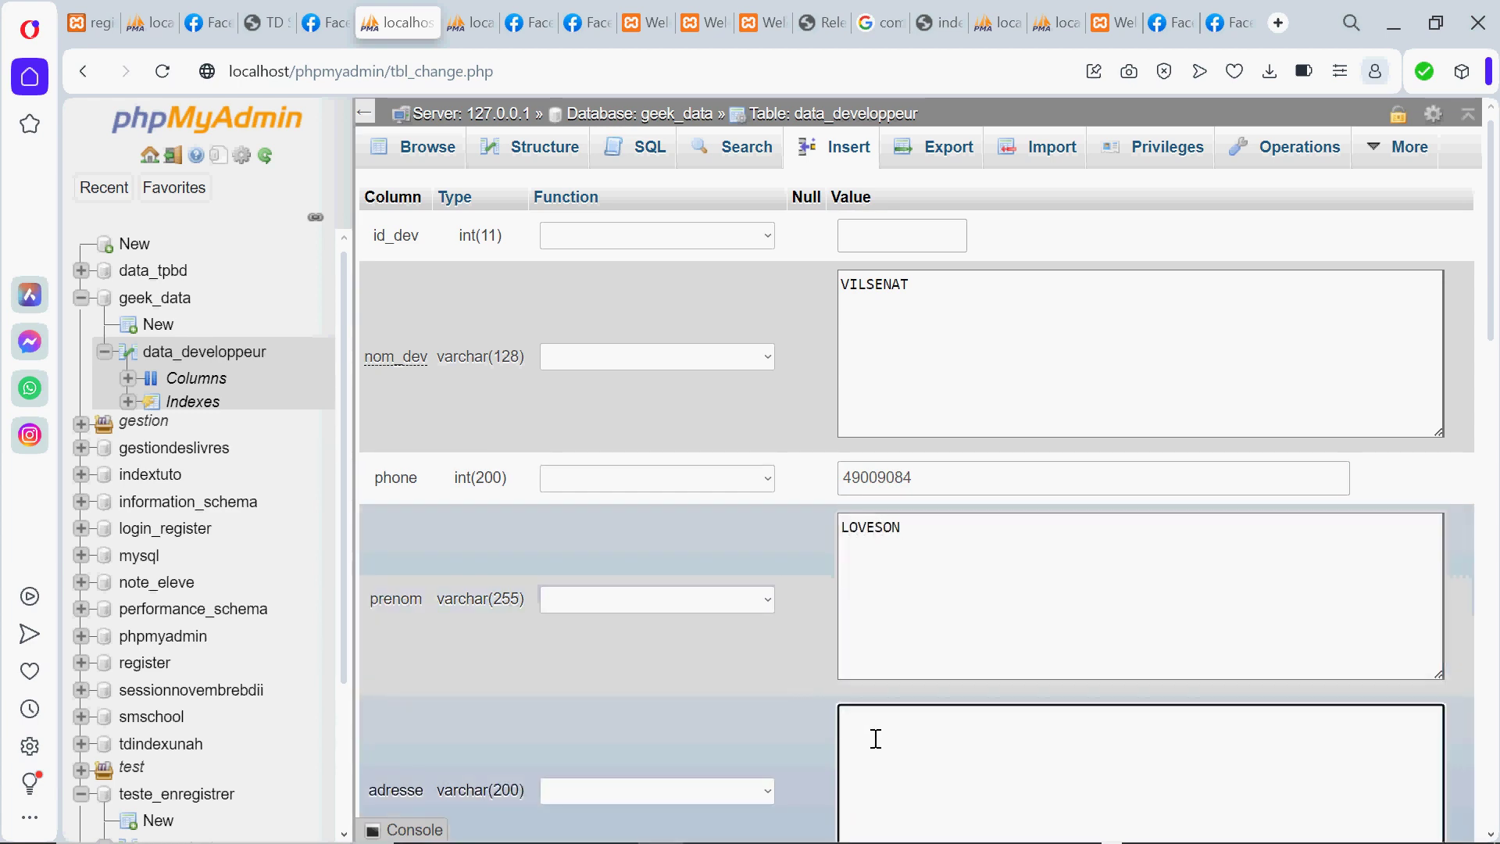
text(DELM)
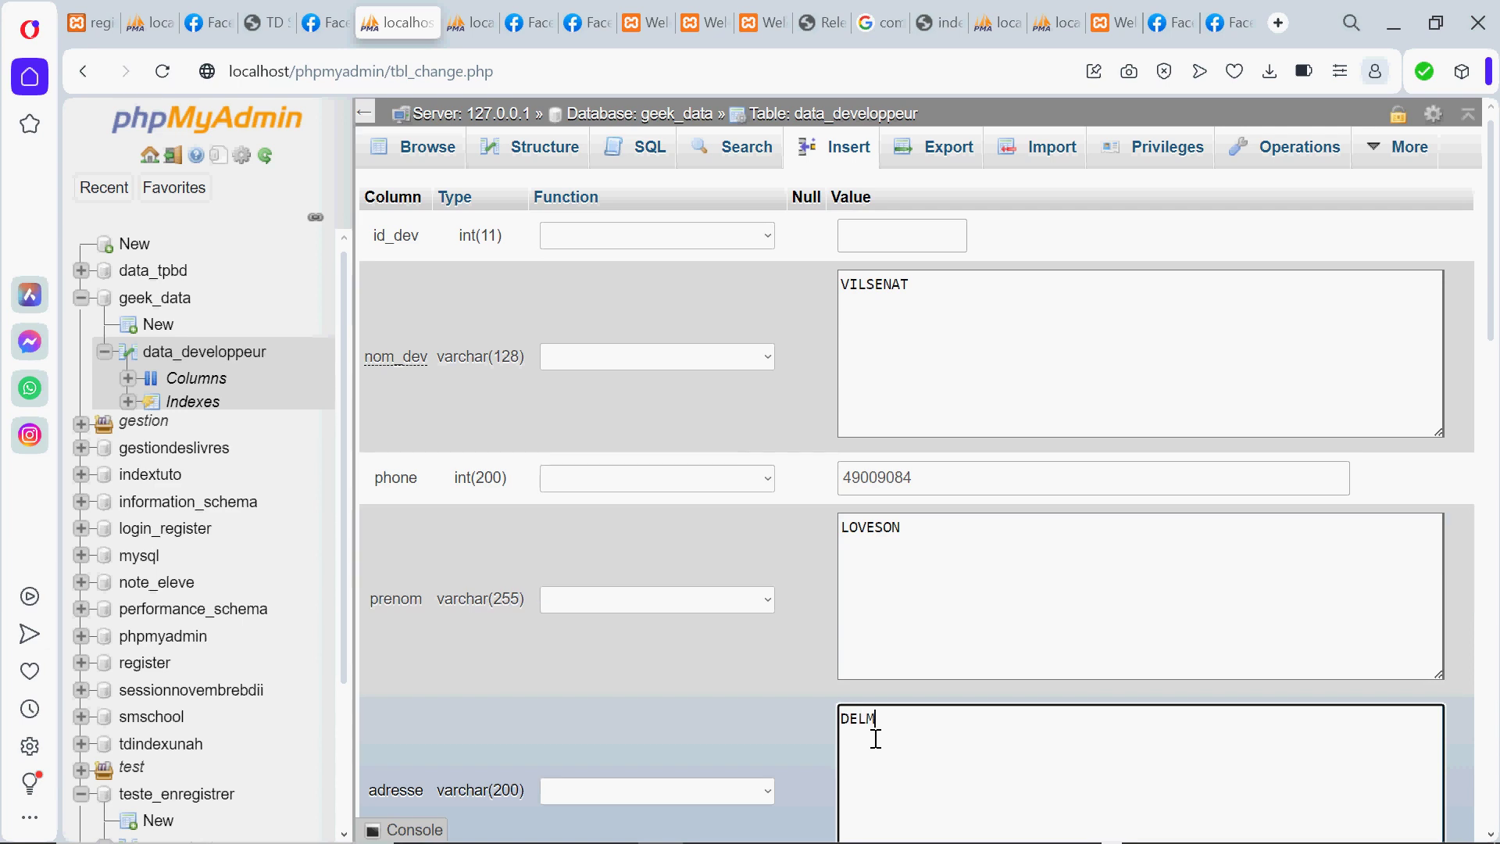
text(AS)
key(BackSpace)
key(BackSpace)
key(BackSpace)
key(BackSpace)
key(BackSpace)
key(BackSpace)
text(HATI)
text(ITI)
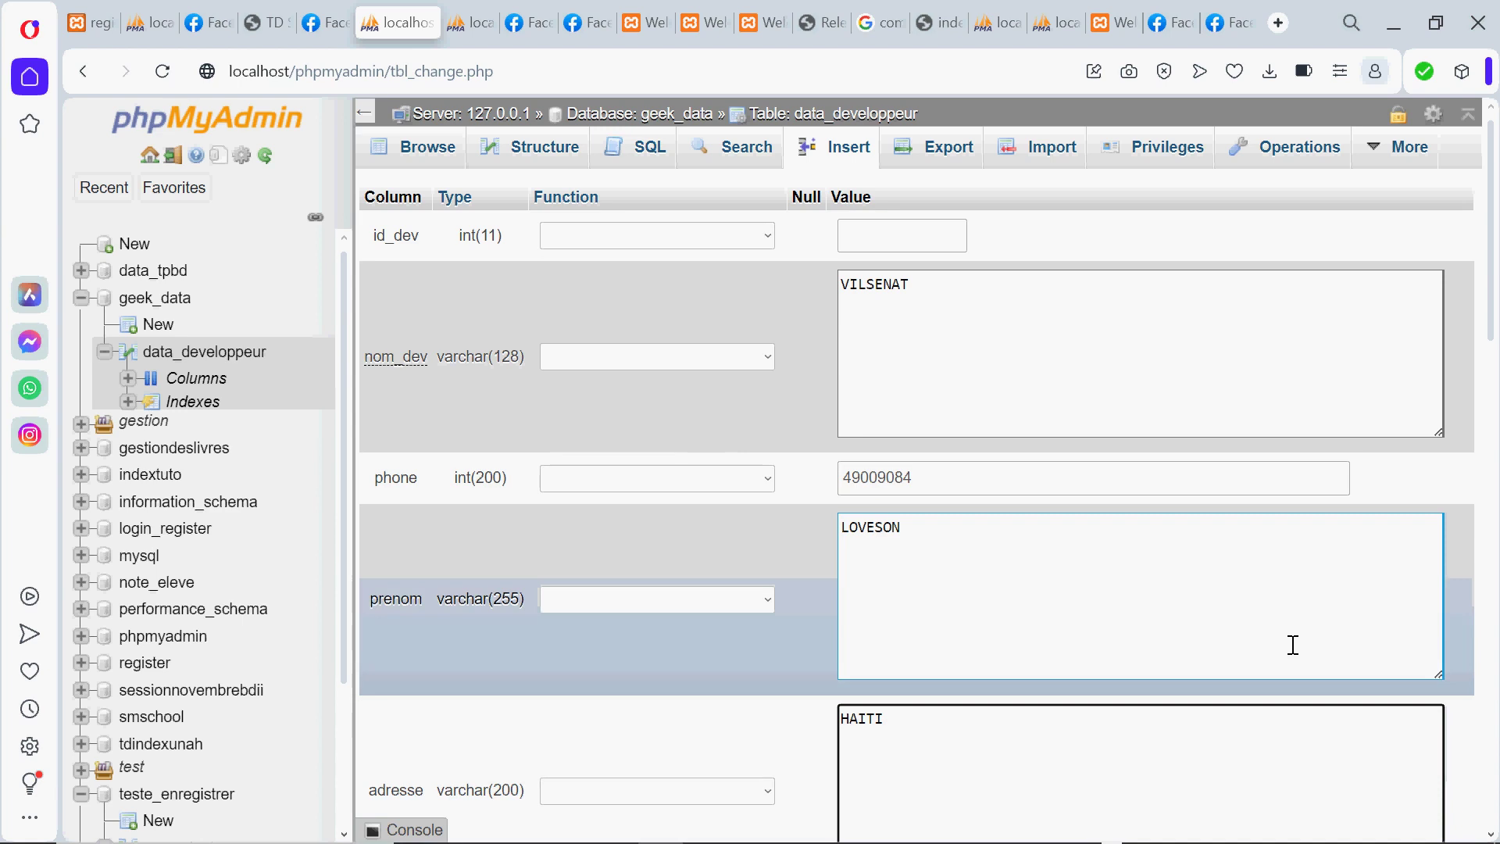
Enter the developer's e-mail address and insert the row as id 1
drag(1493, 297, 1477, 450)
click(954, 525)
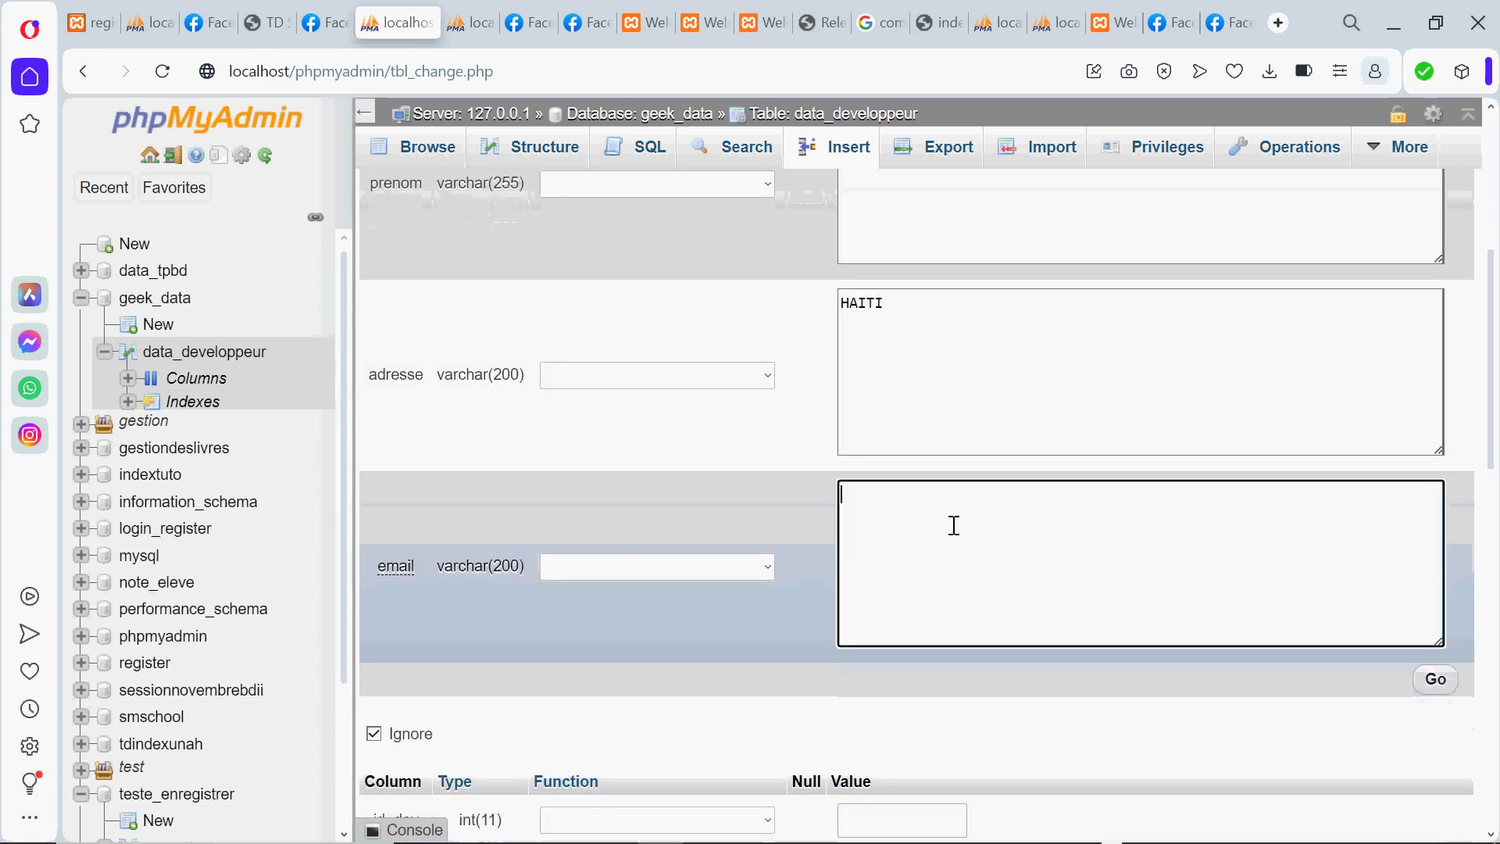
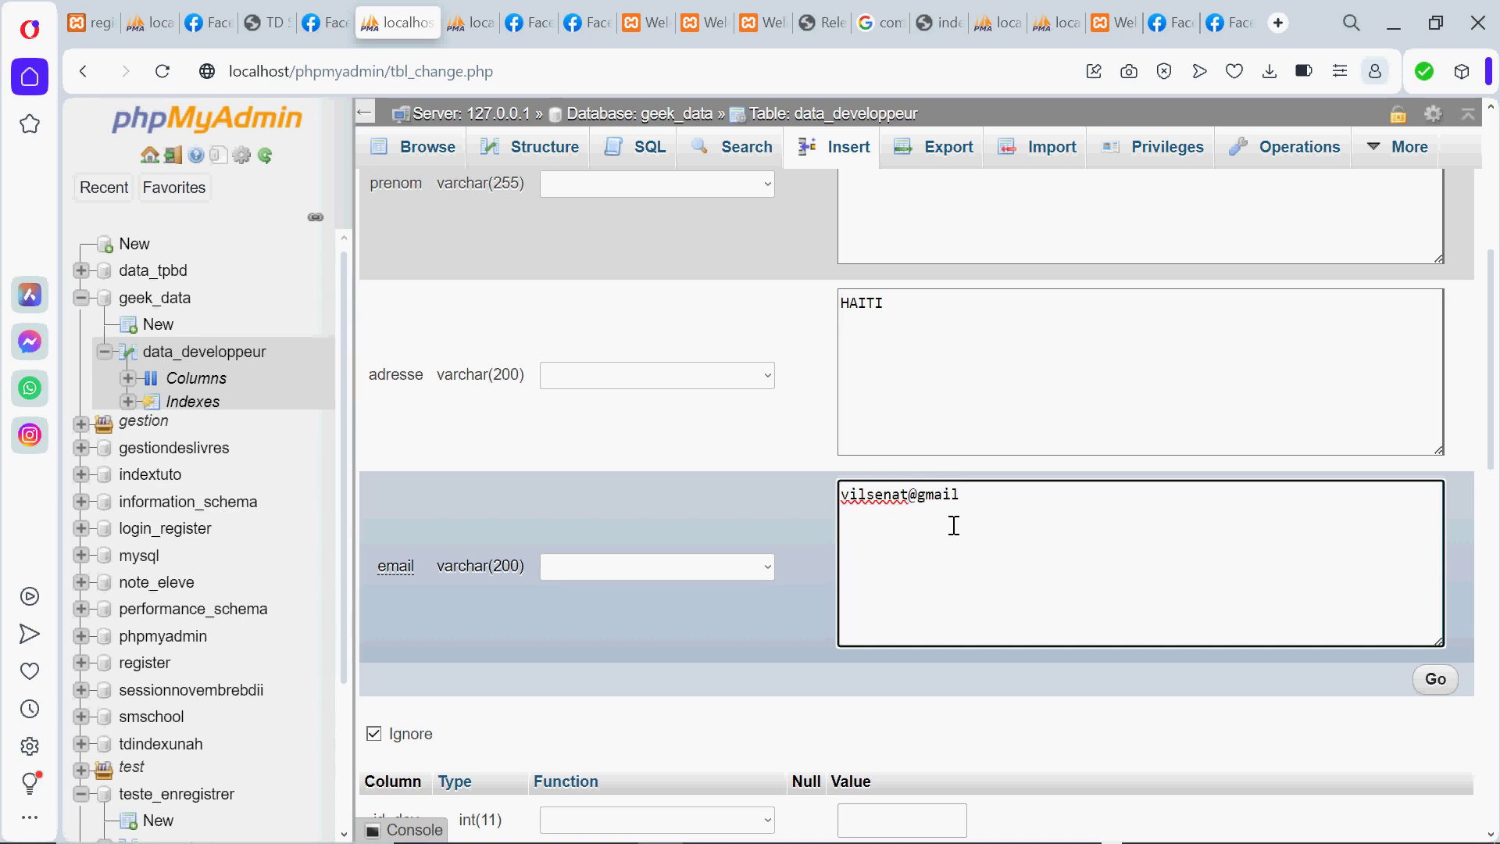
drag(1494, 445, 1438, 512)
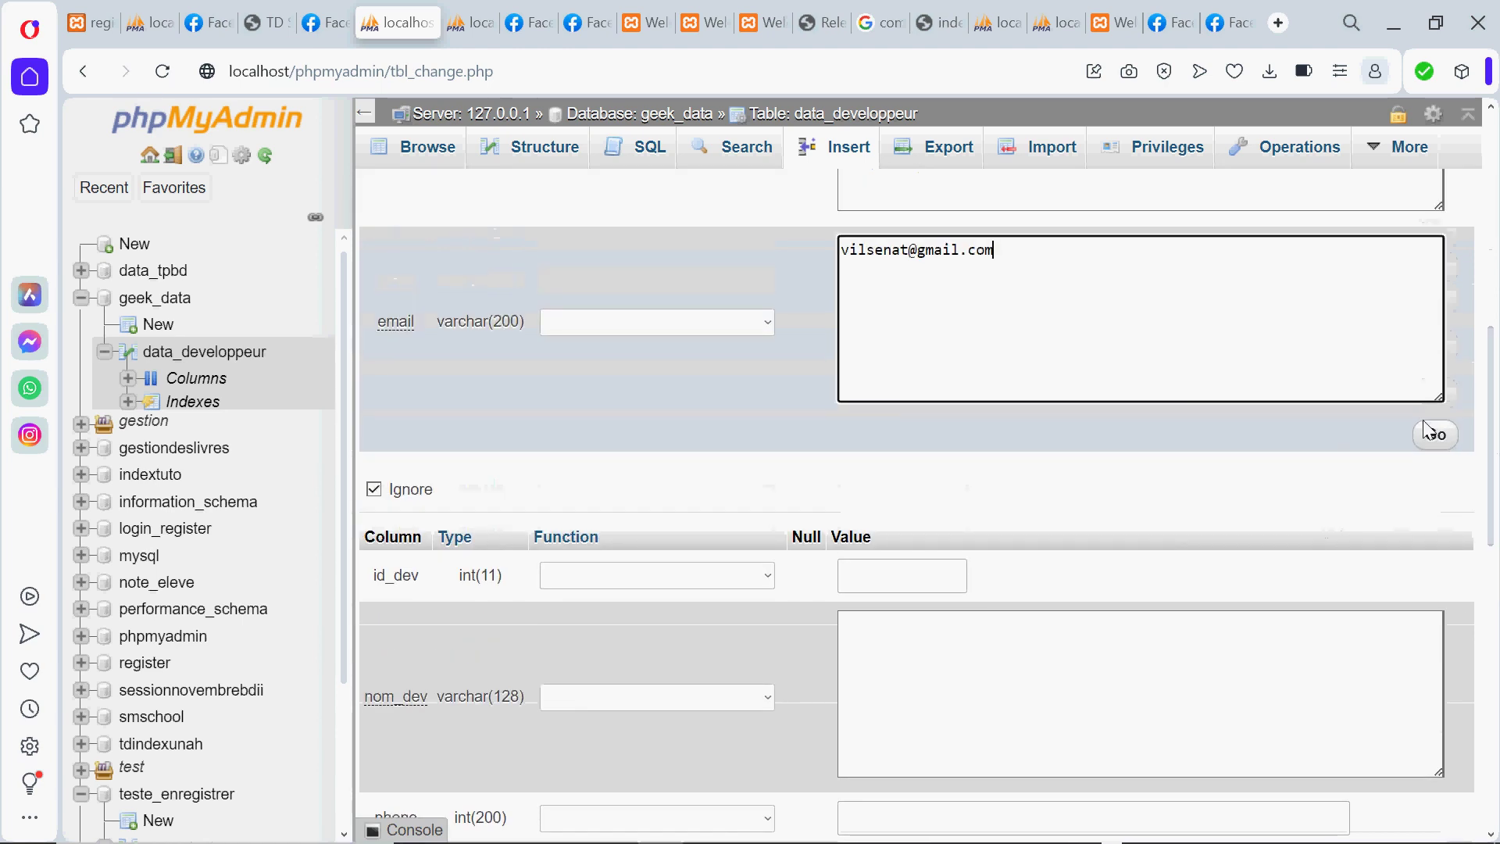
click(1436, 435)
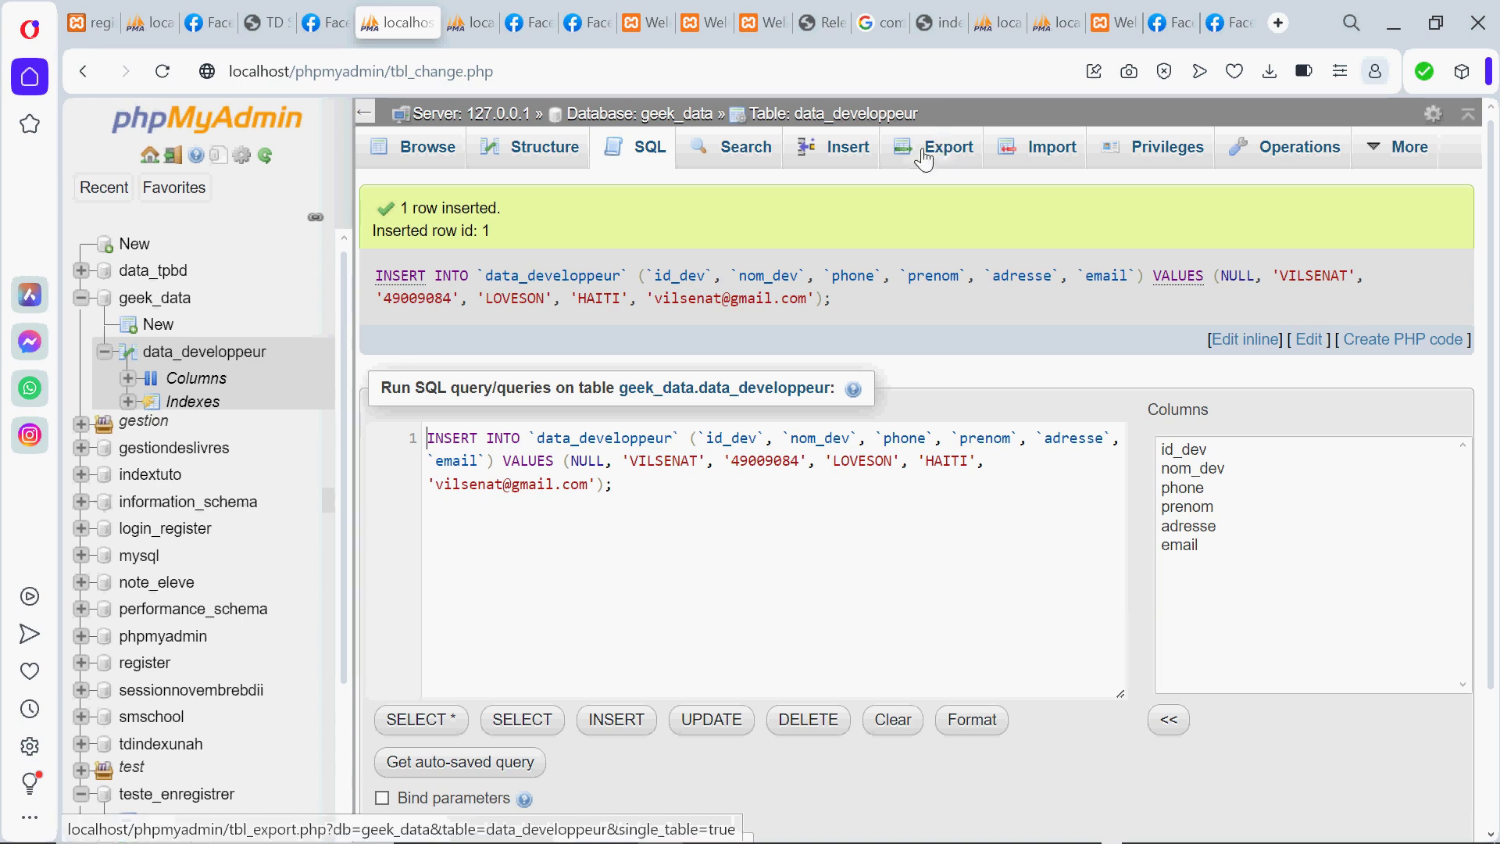
Open a fresh insert form and enter the second developer's last name and phone number
click(850, 155)
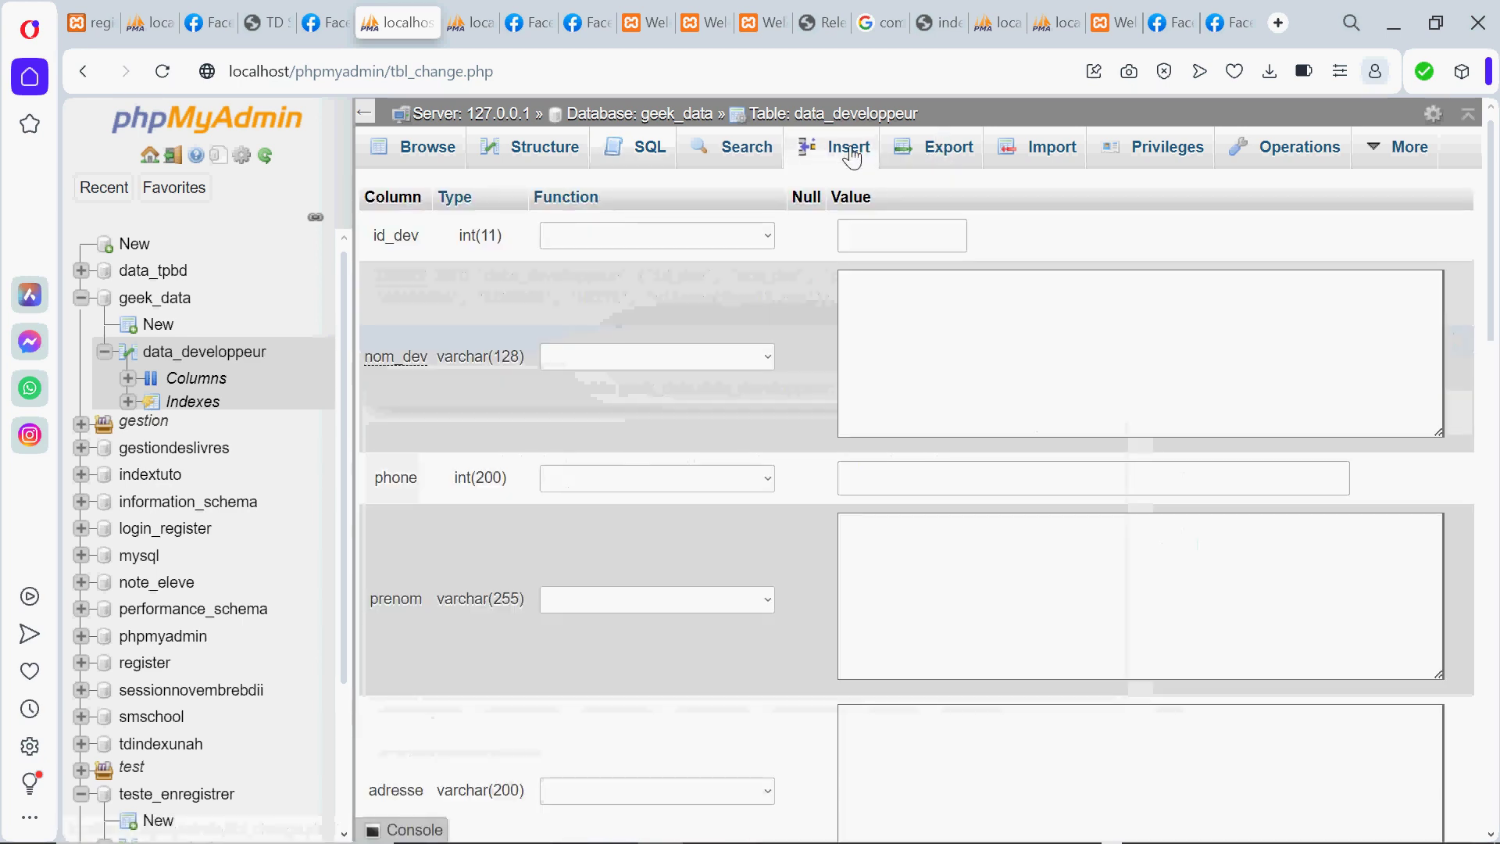
click(882, 285)
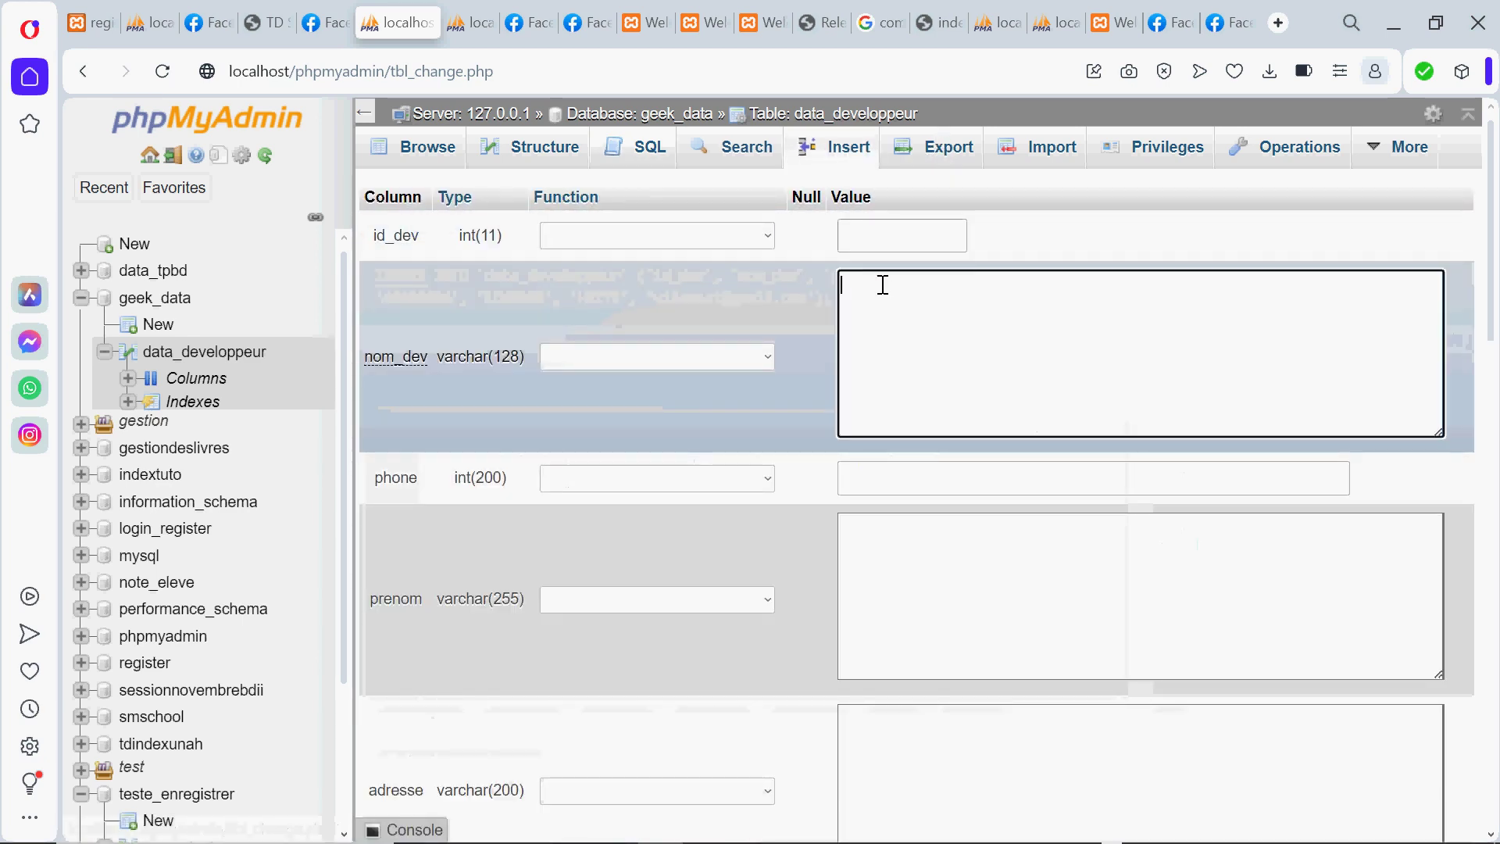
text(Ind)
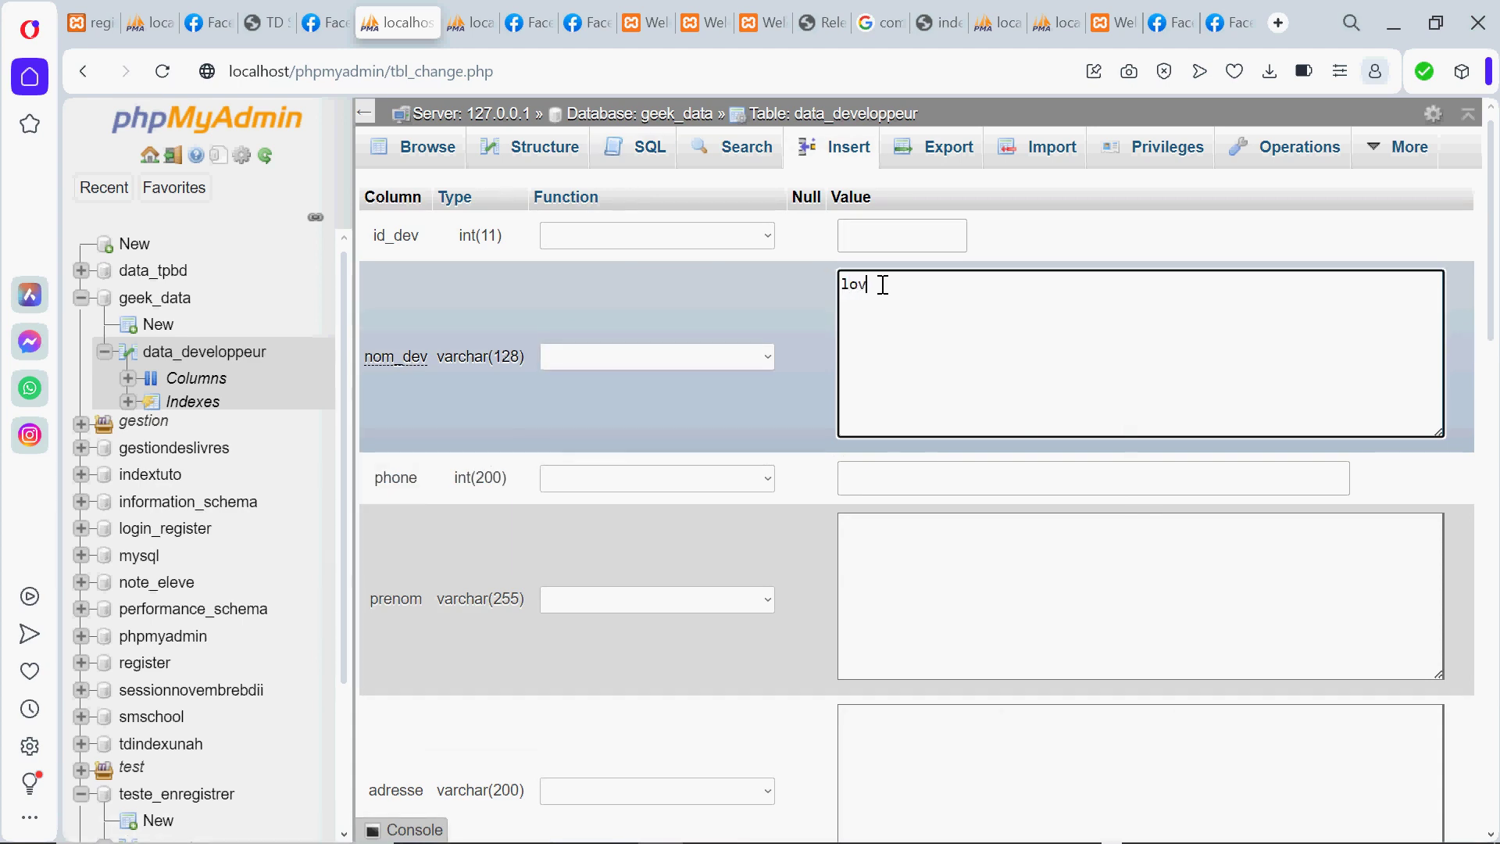
key(BackSpace)
key(BackSpace)
key(BackSpace)
click(877, 475)
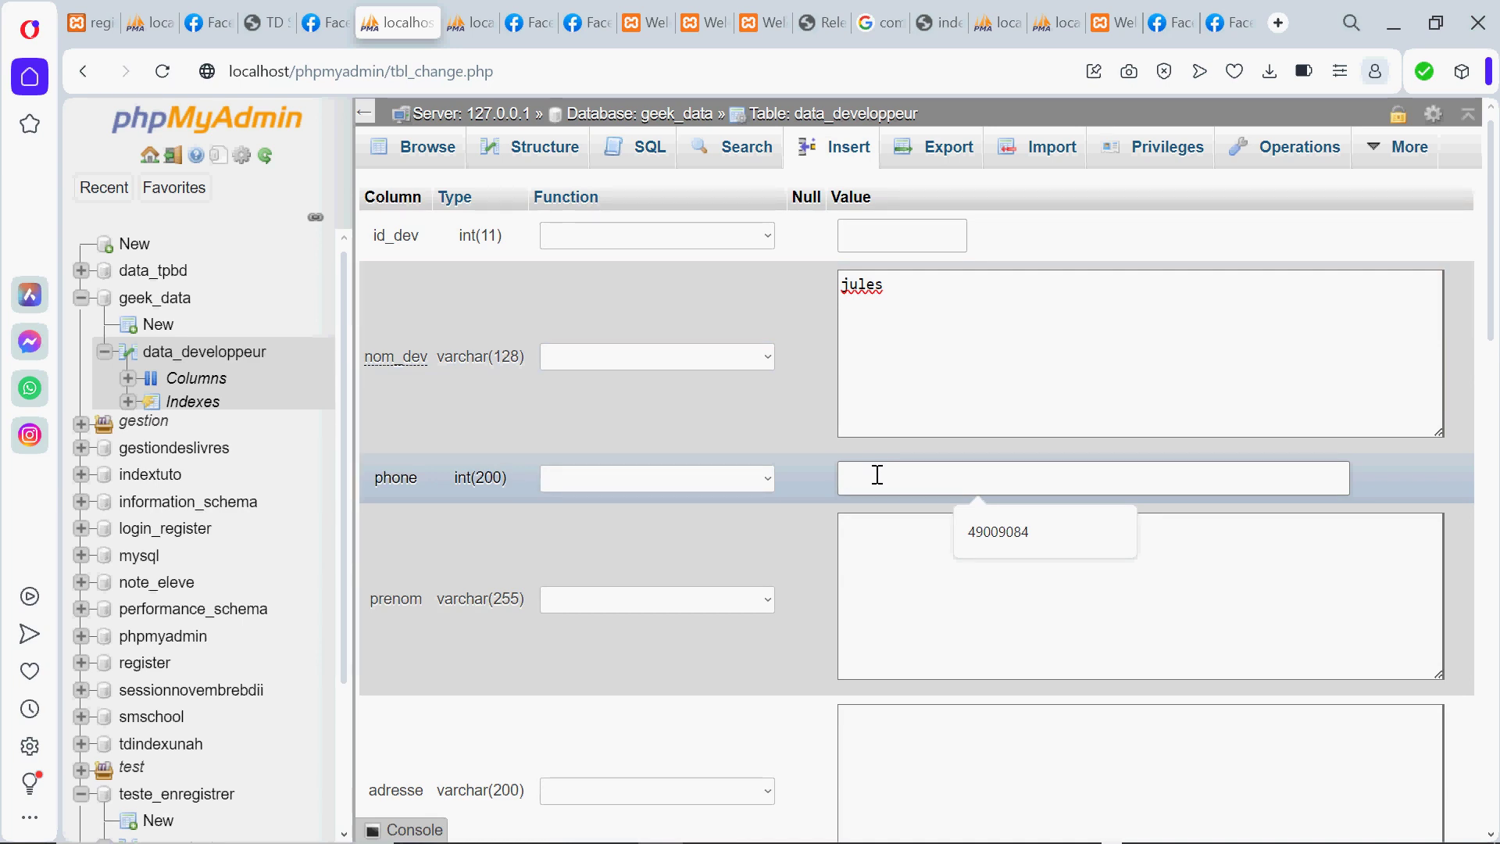
text(em)
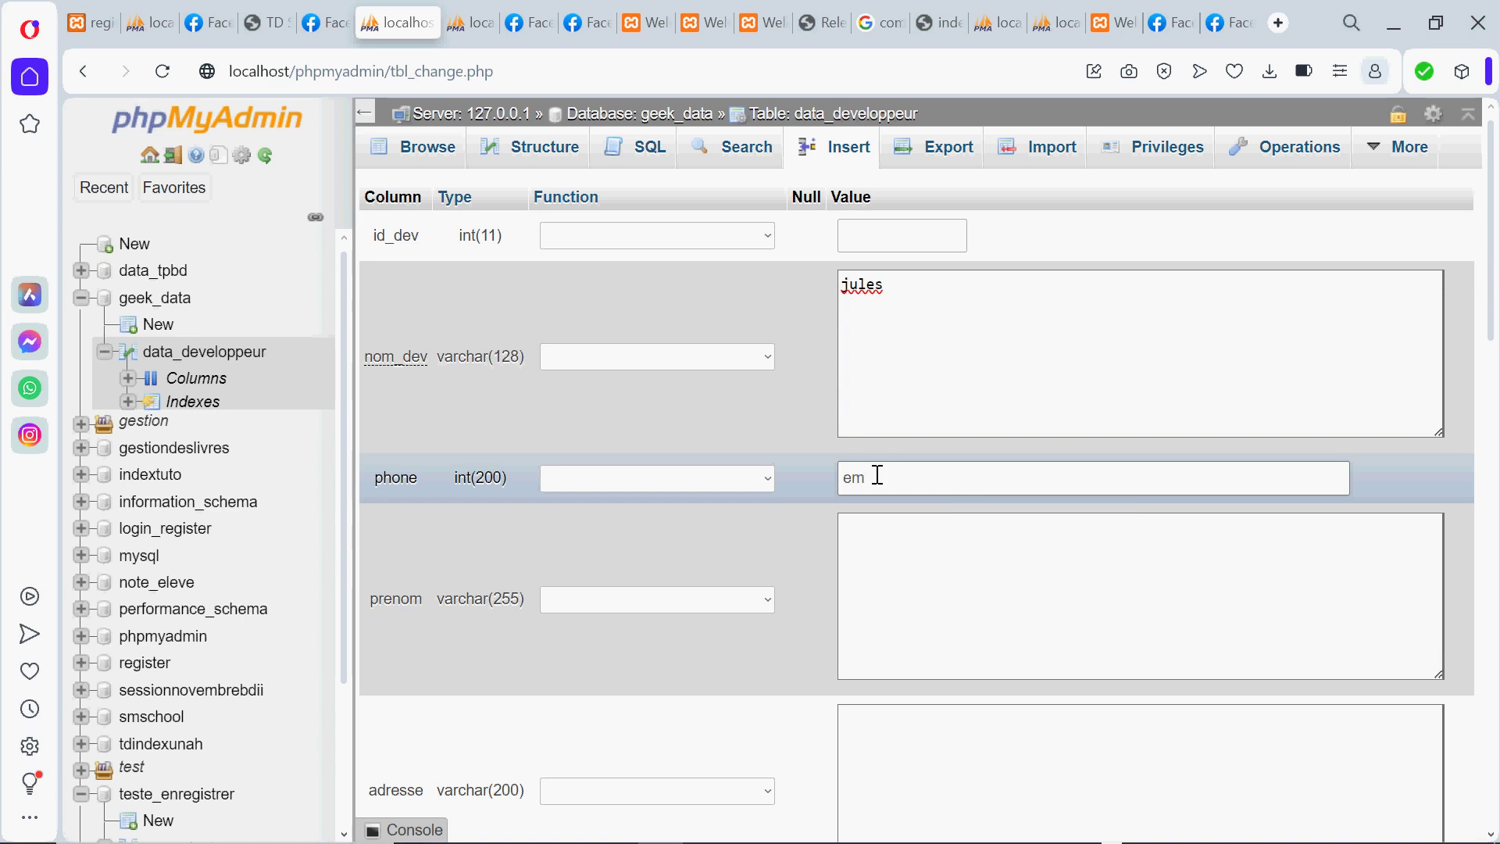
text(ode)
key(BackSpace)
text(E)
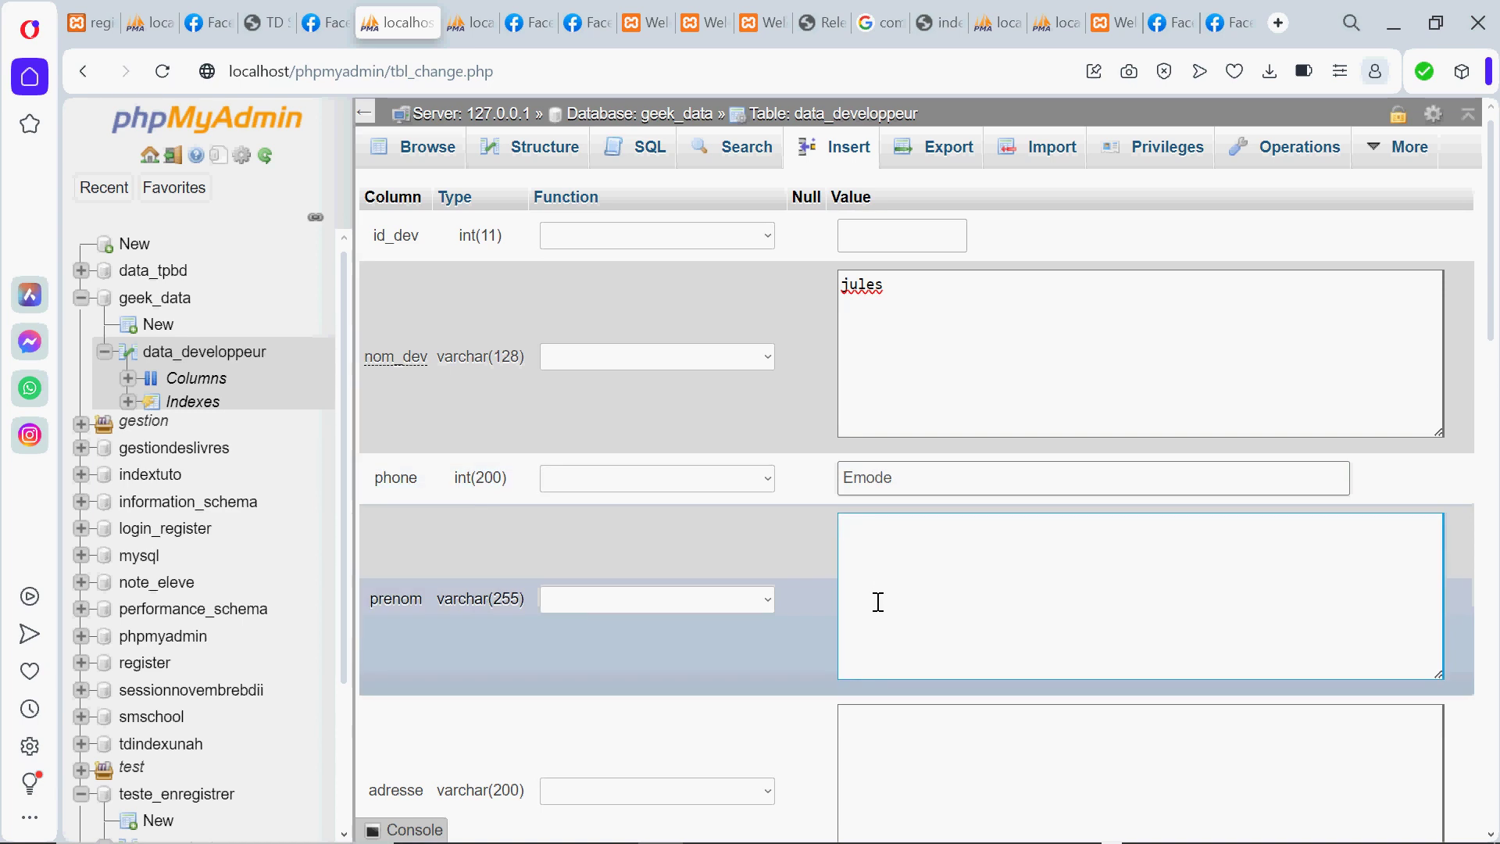
click(878, 602)
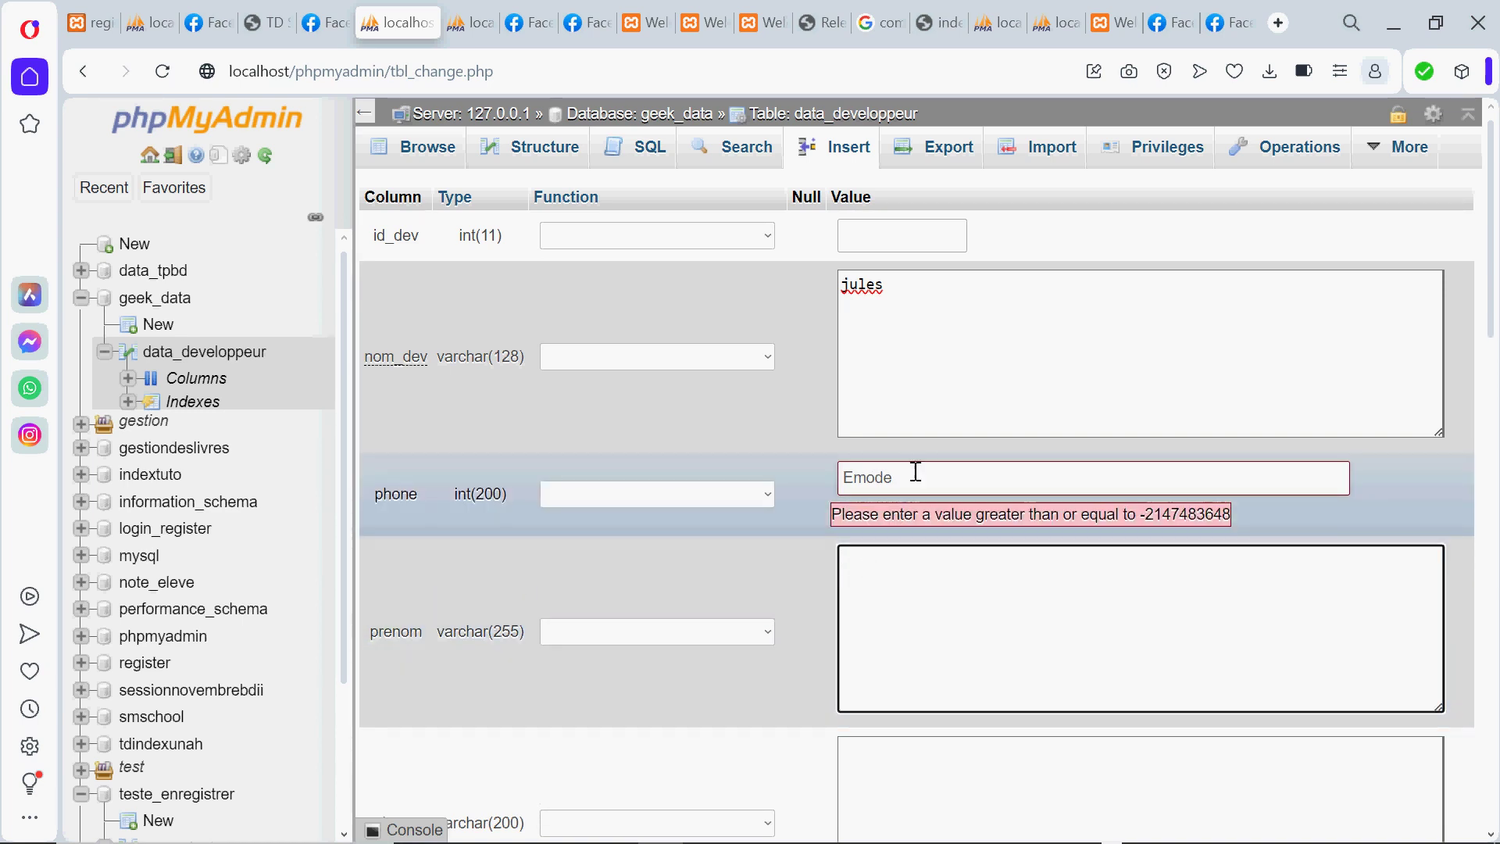
click(913, 474)
key(BackSpace)
key(BackSpace)
key(BackSpace)
key(BackSpace)
key(BackSpace)
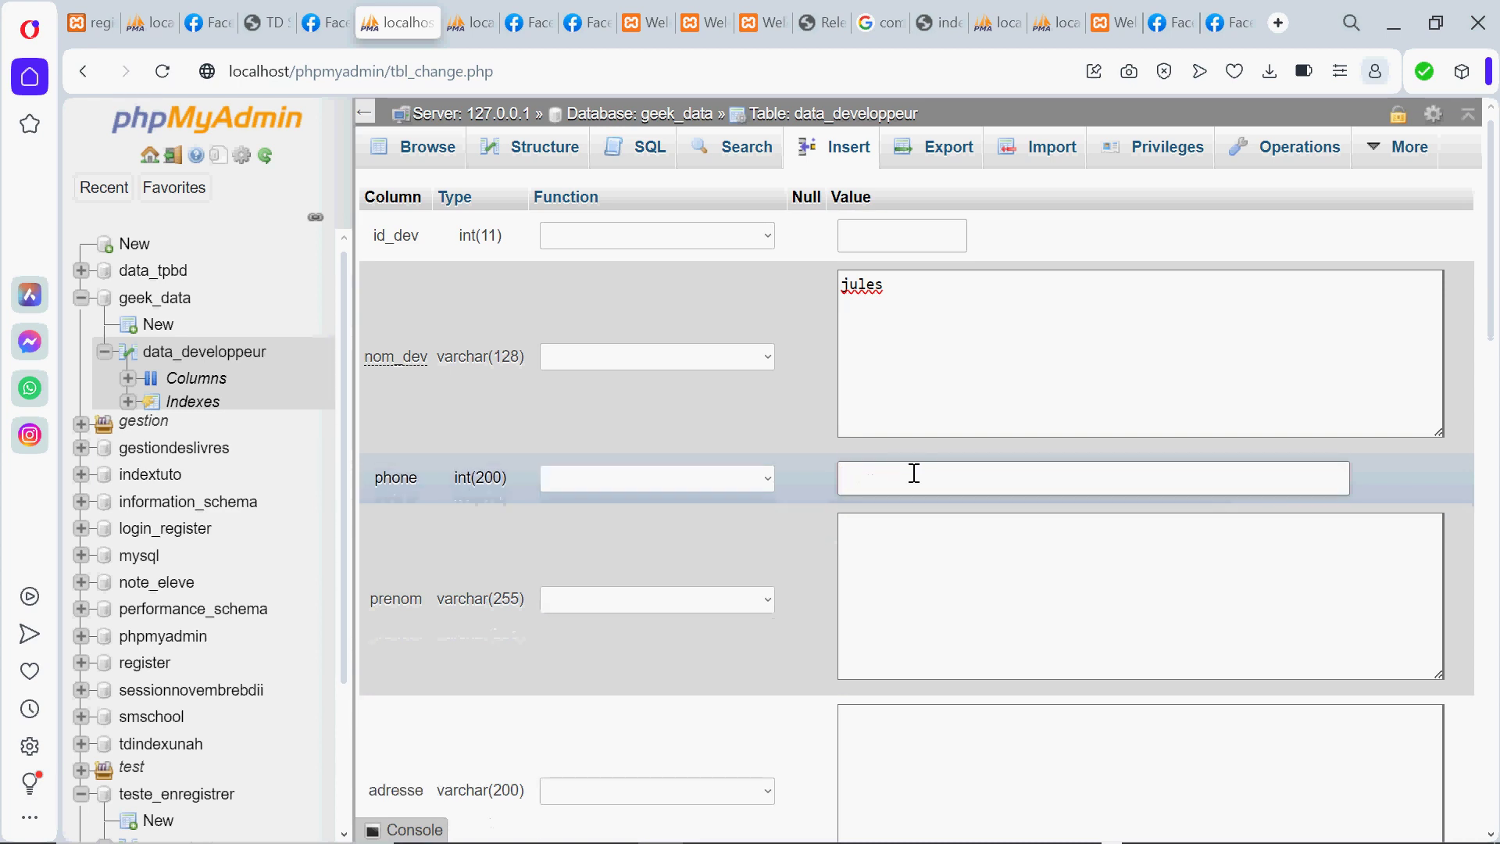
text(48008976)
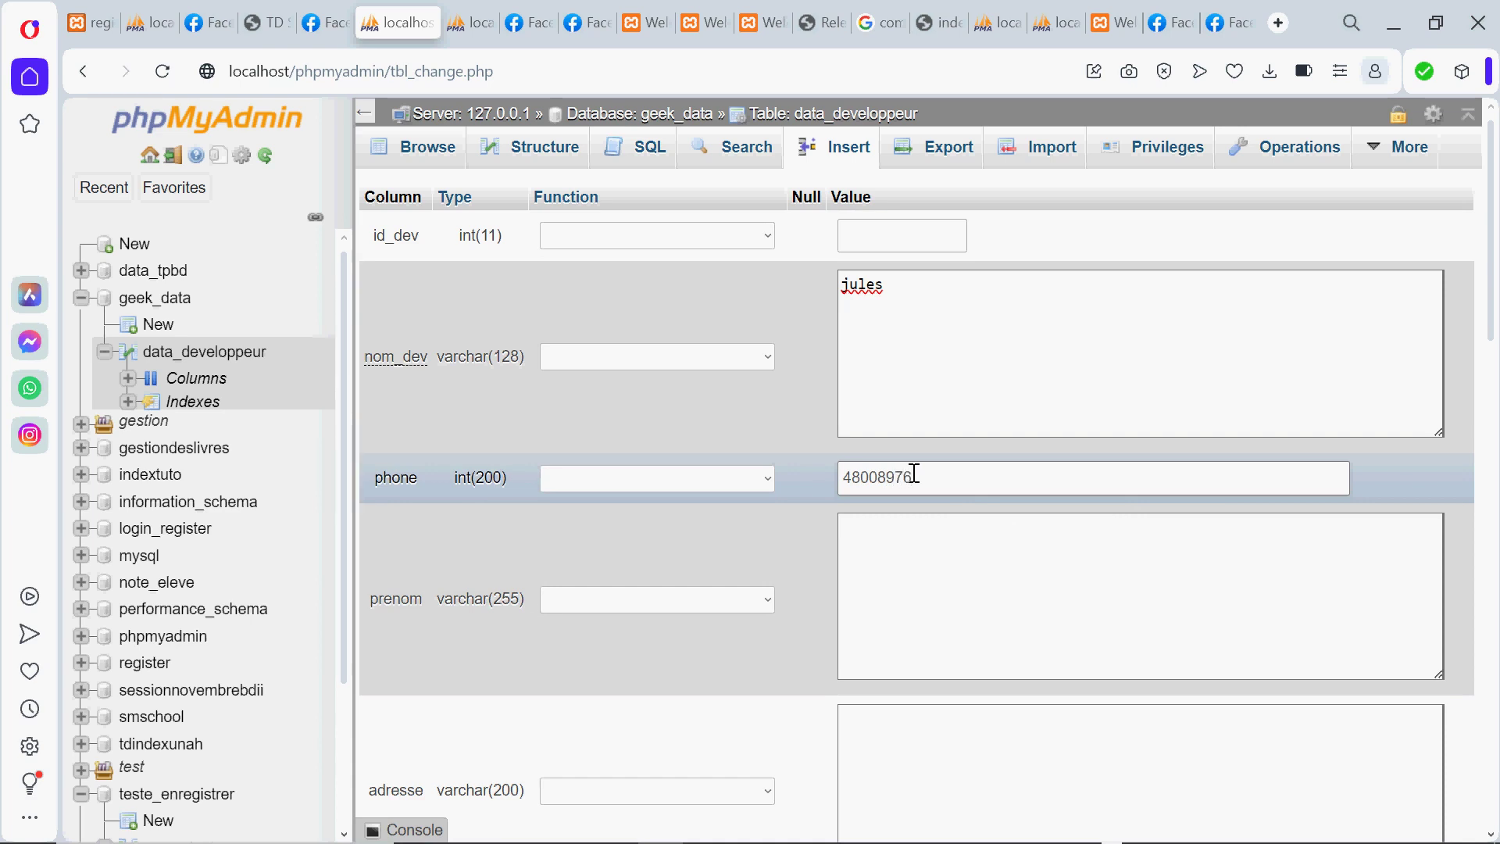
Enter the second developer's first name and address
click(881, 592)
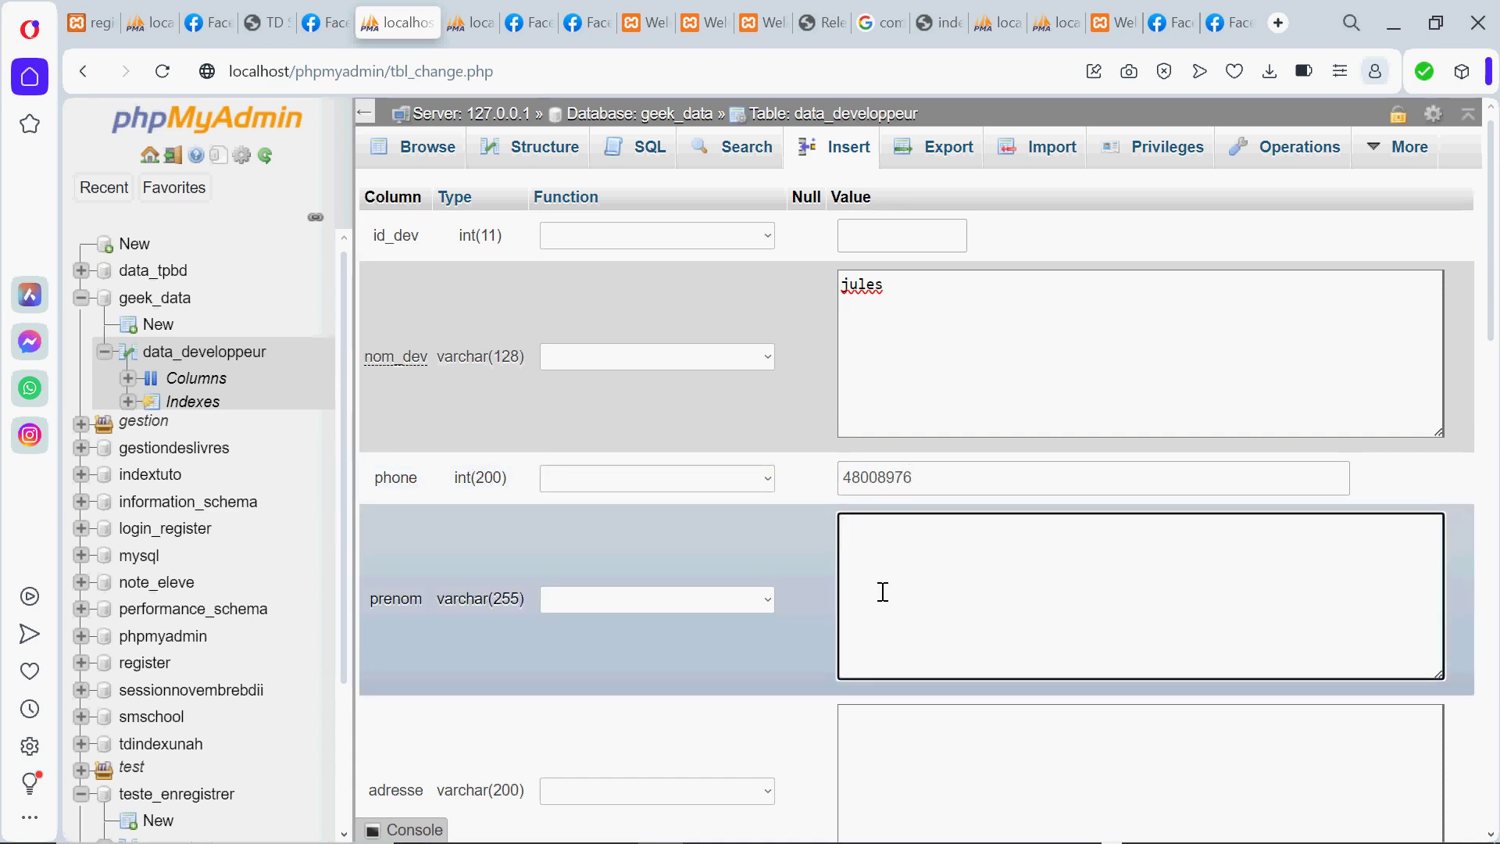
click(886, 730)
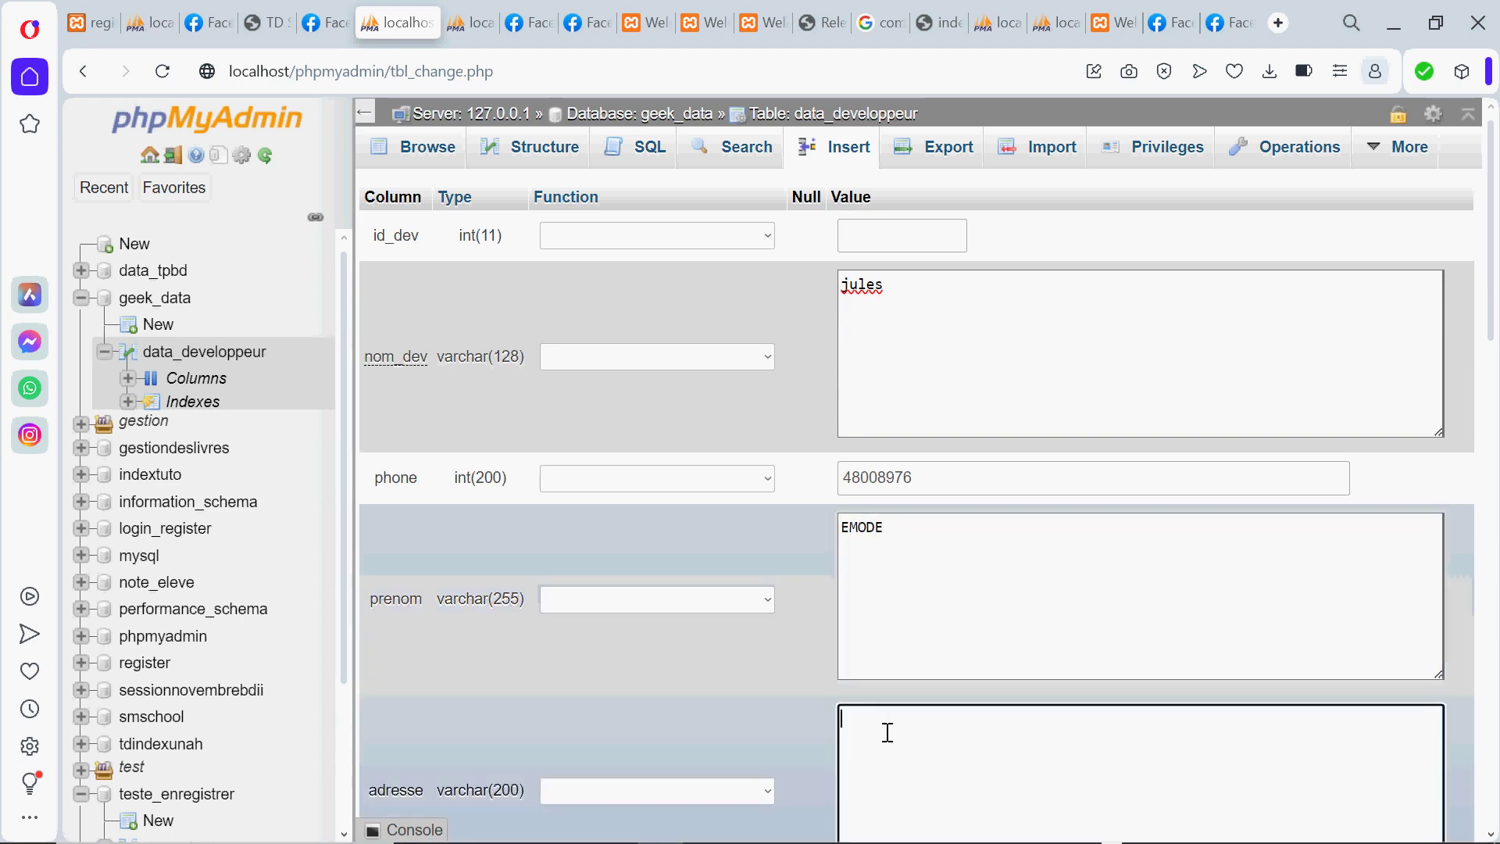
text(LAG)
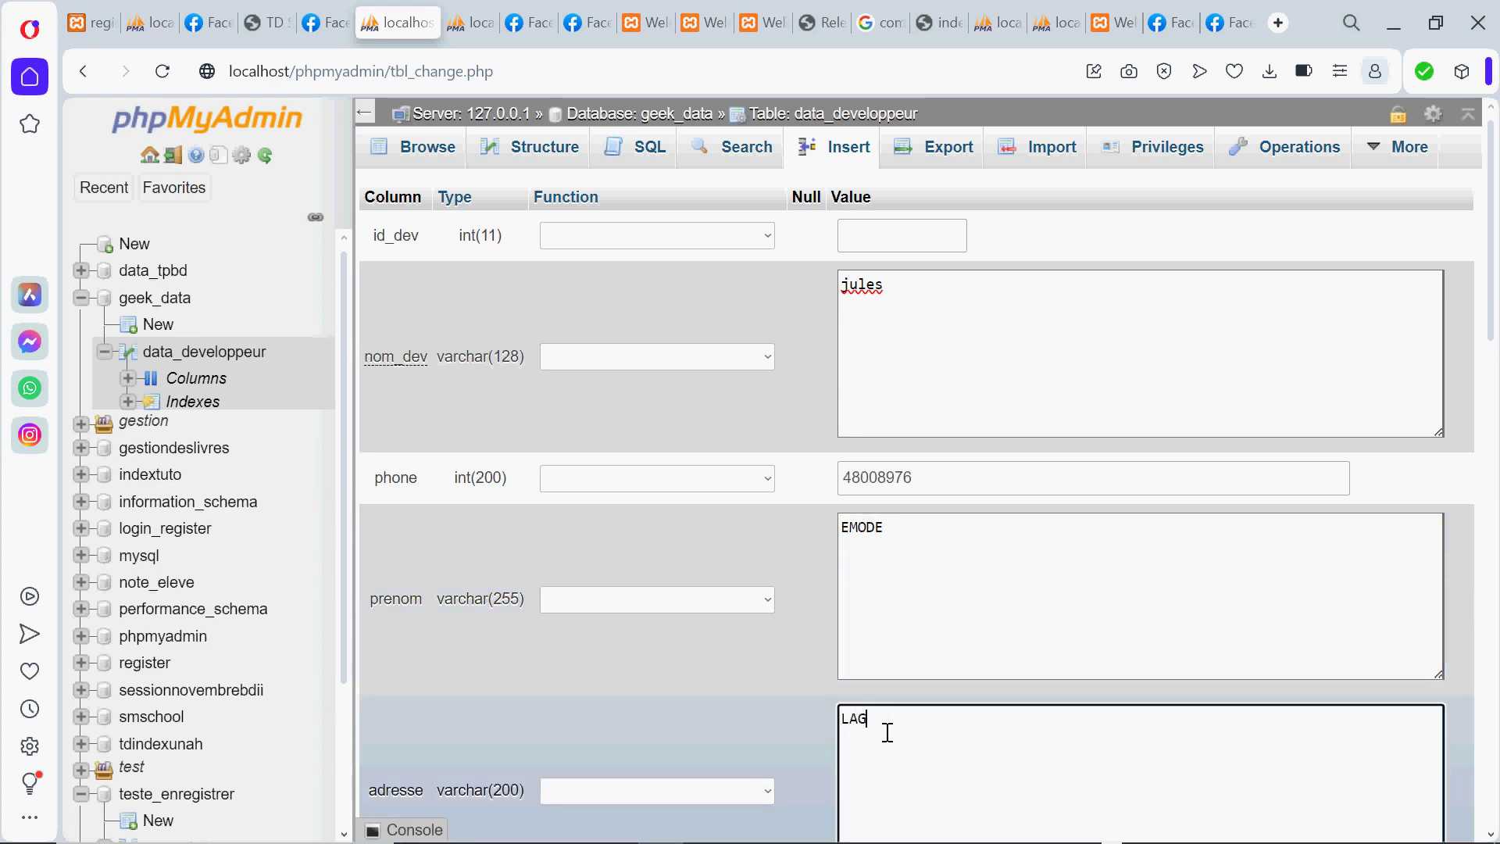
text(ONAC)
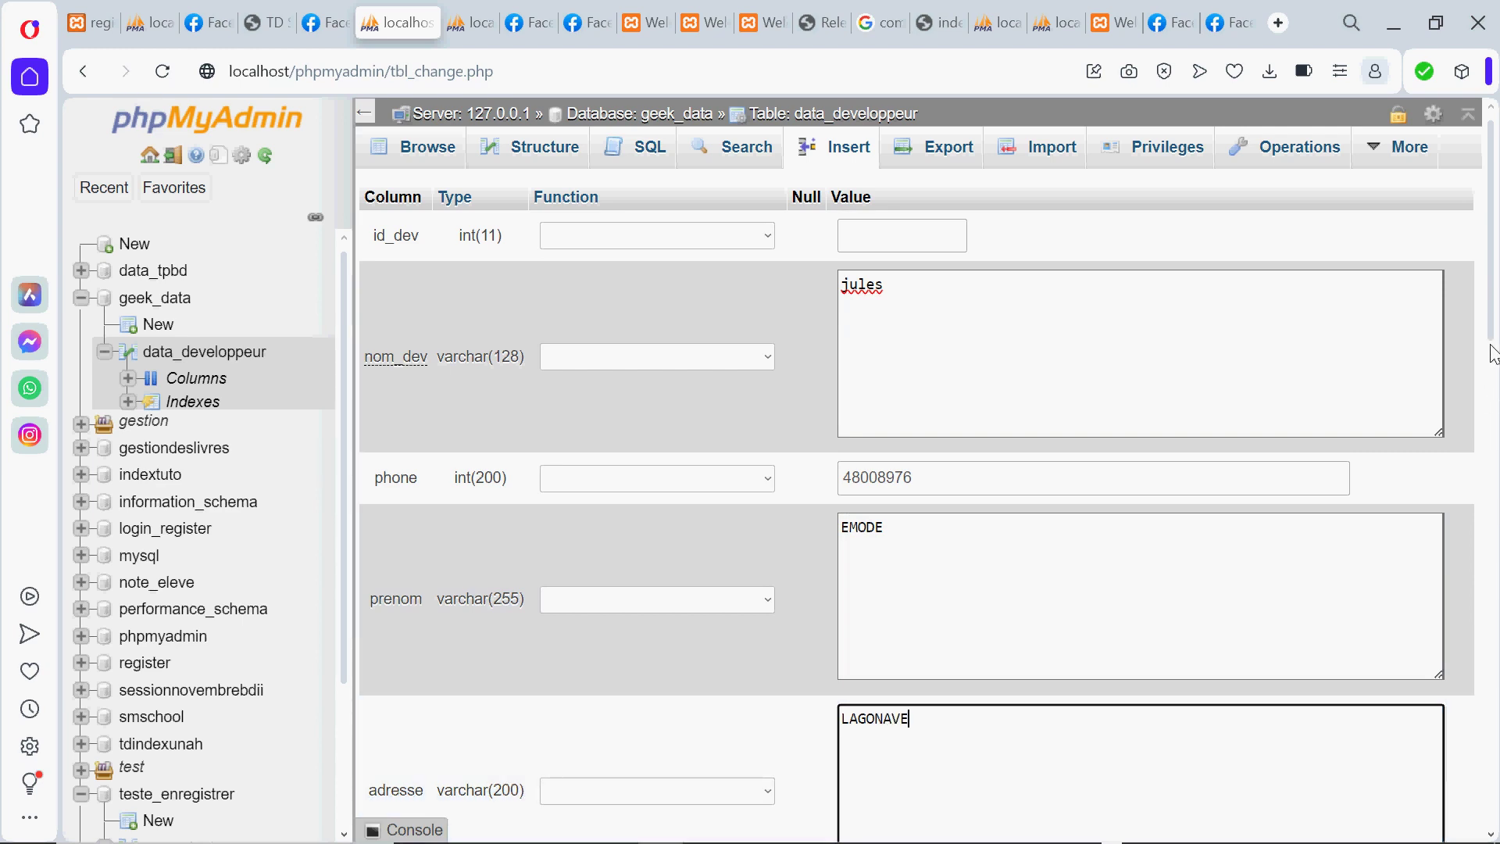
scroll(1492, 344, down, 1)
scroll(1488, 375, down, 6)
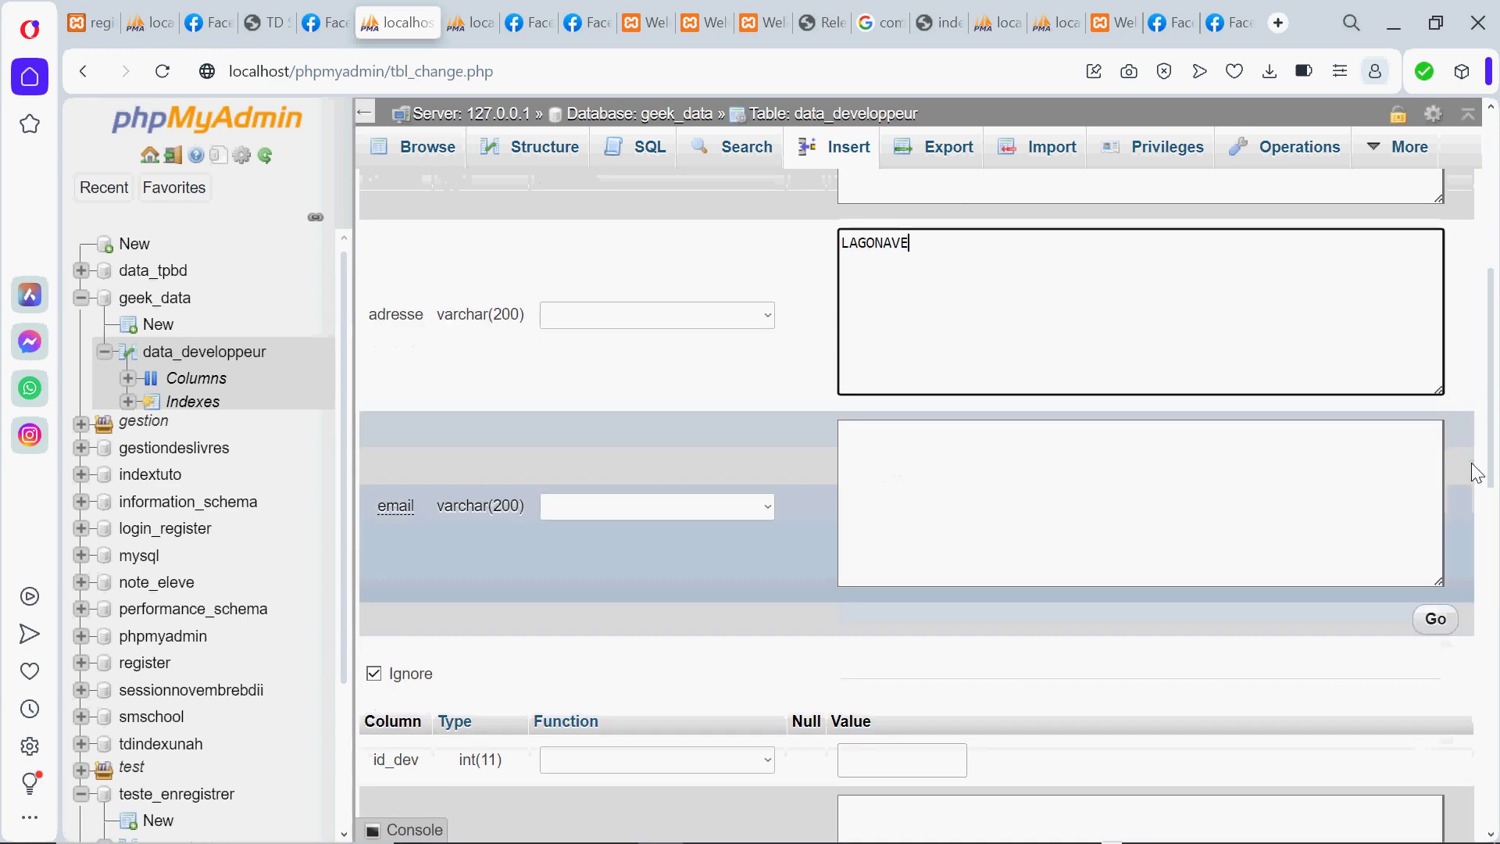
Enter the second developer's e-mail address and insert the row as id 2
click(1011, 472)
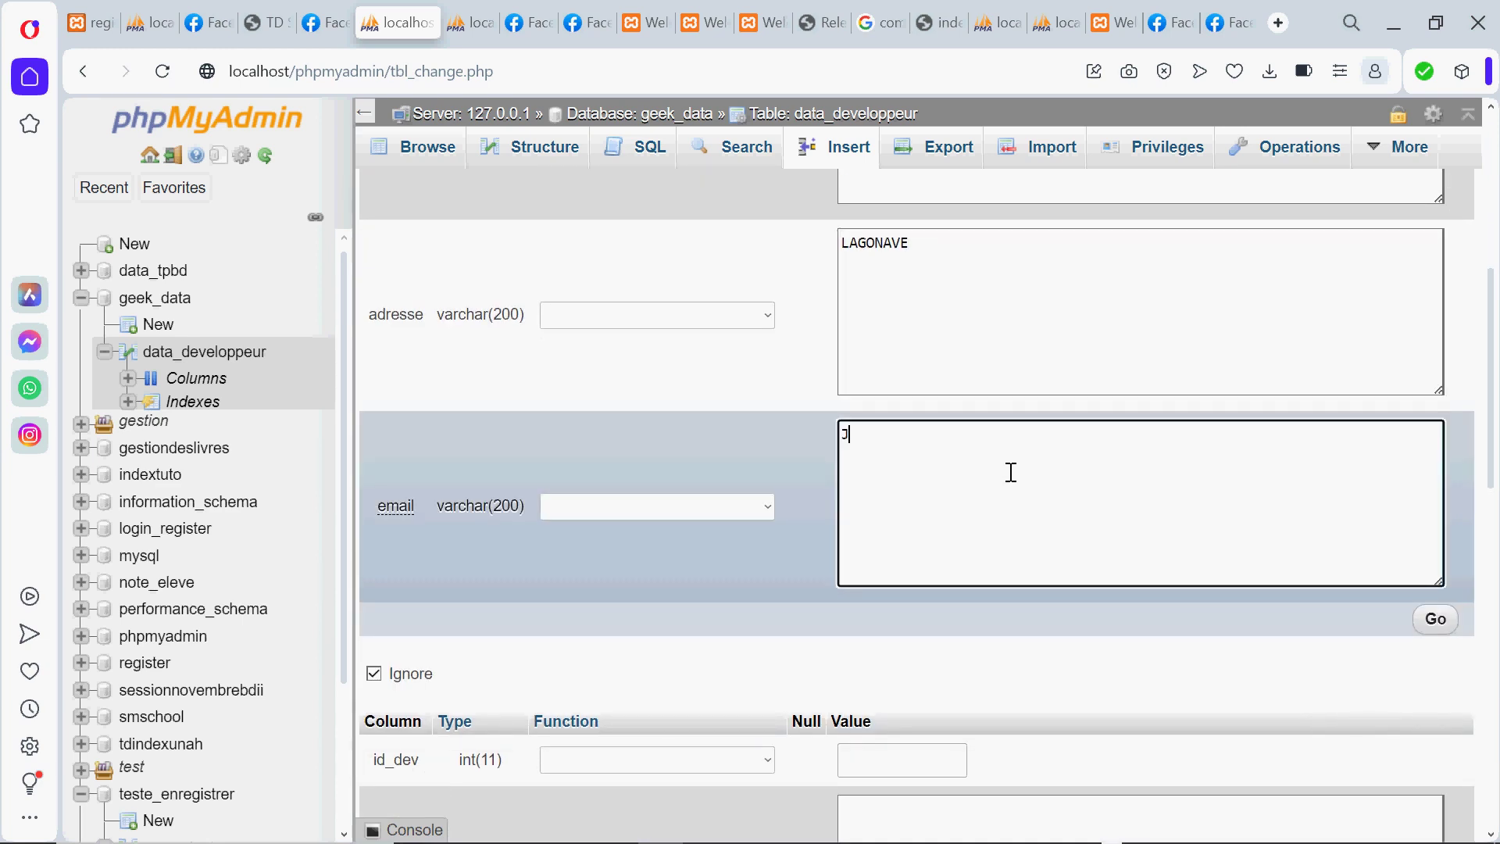
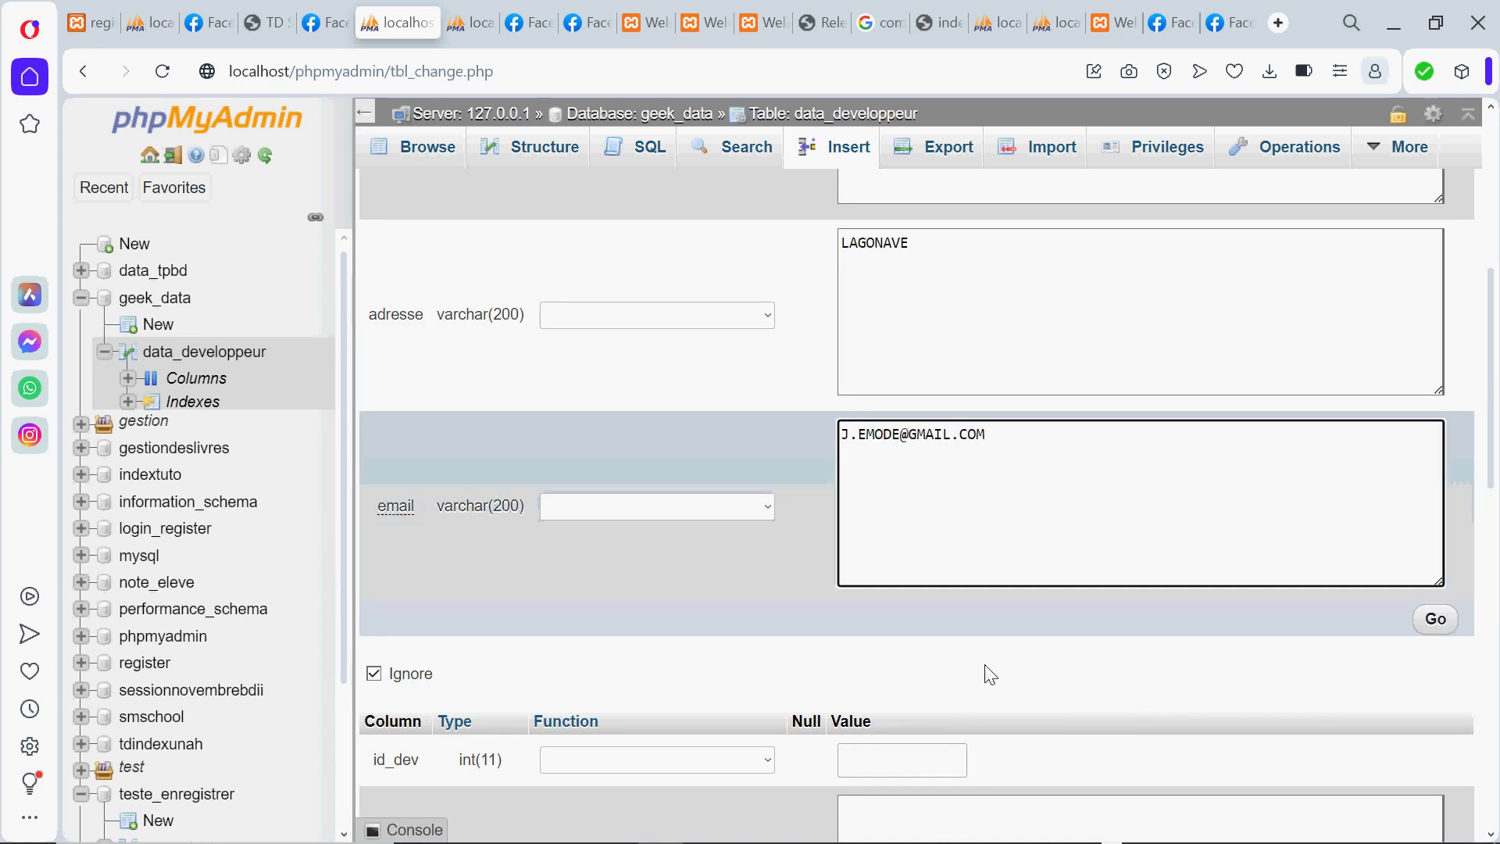
click(1437, 619)
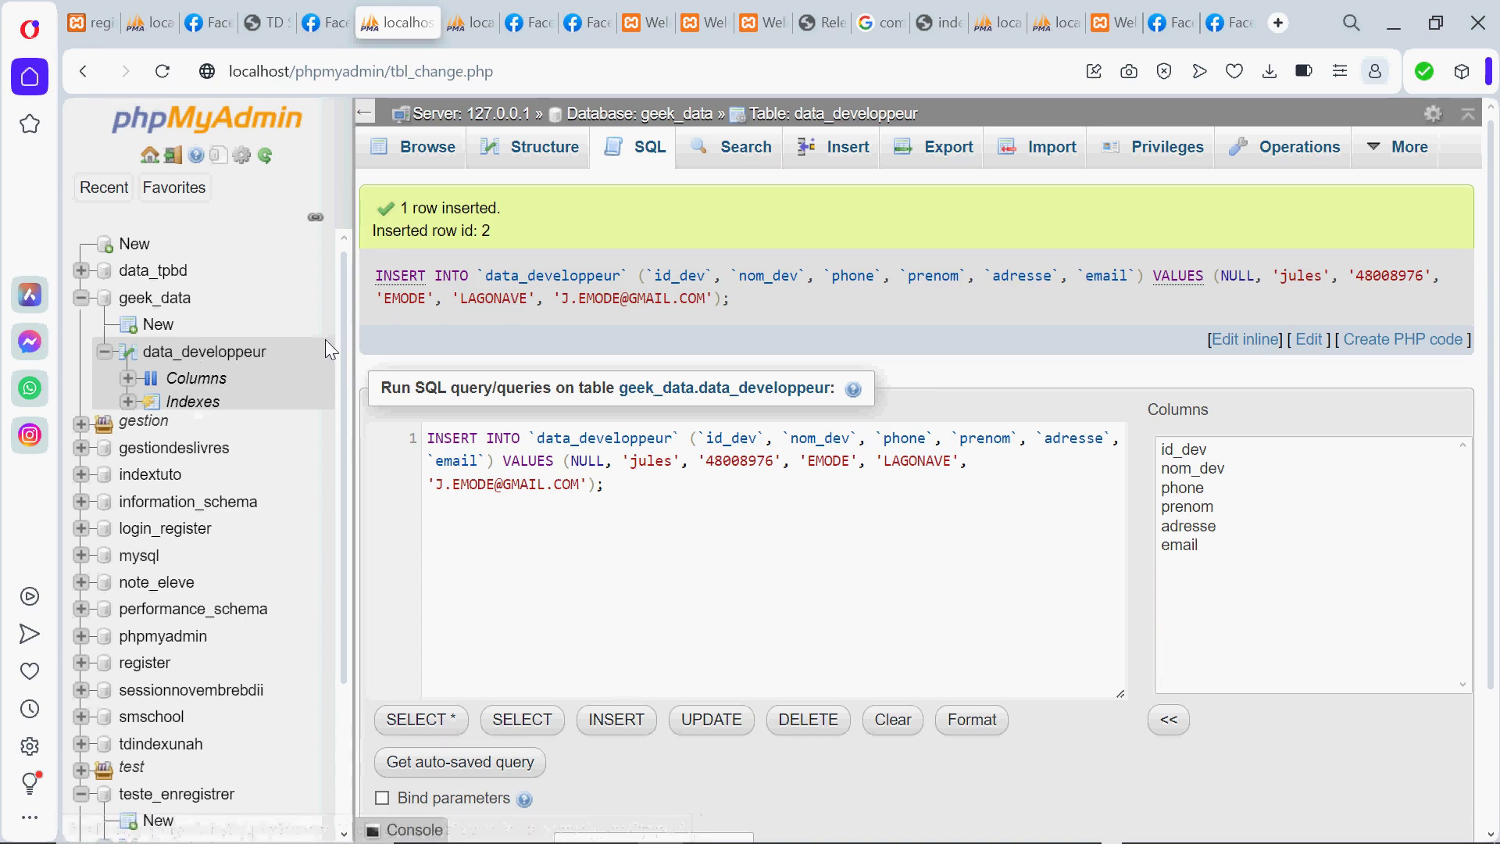
Review data_developpeur's columns, then browse its two developer rows with ids 1 and 2
click(537, 164)
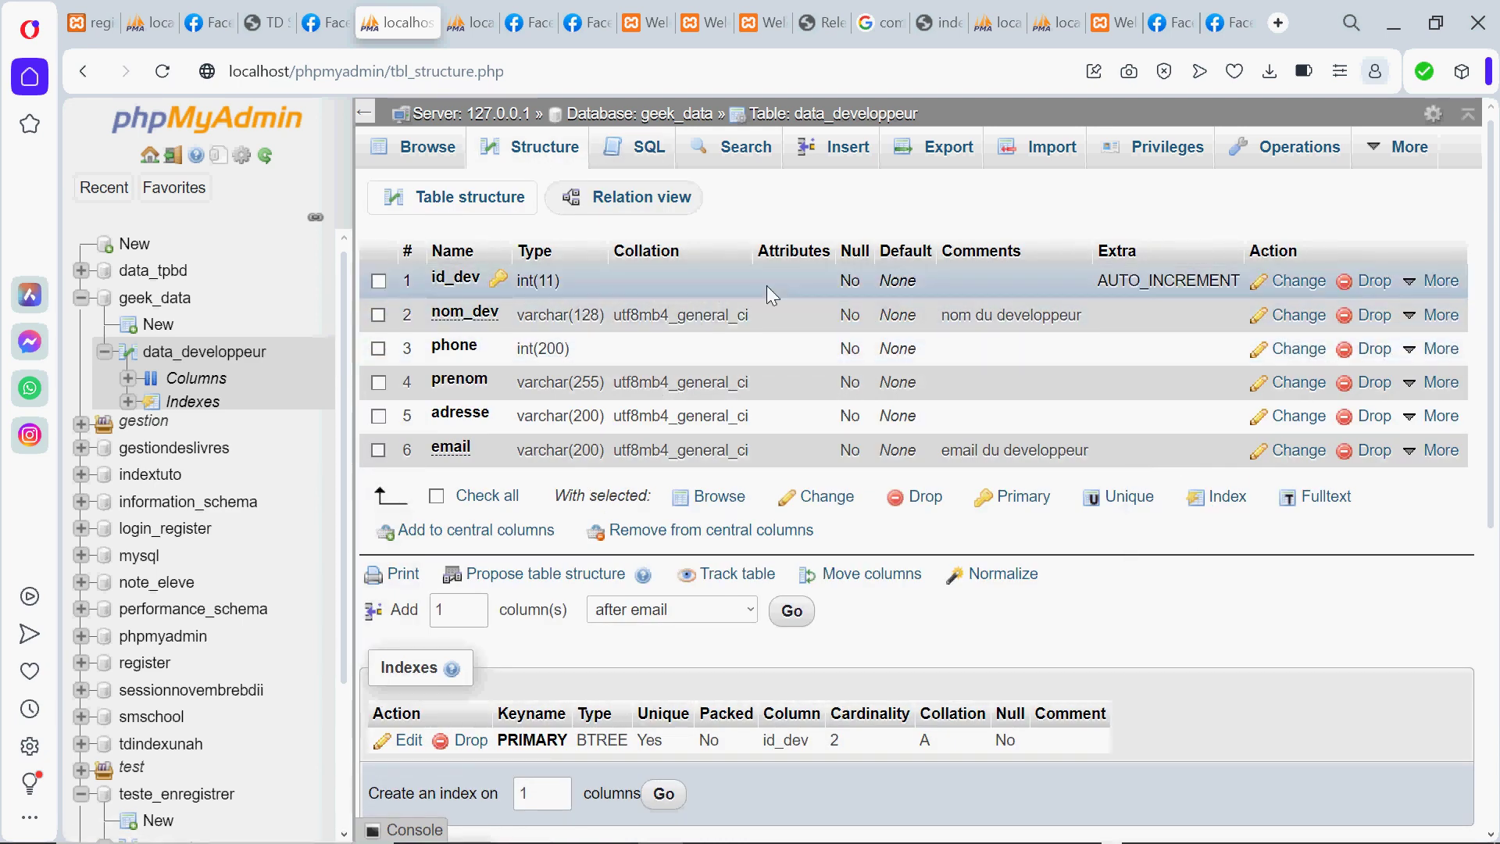
click(421, 147)
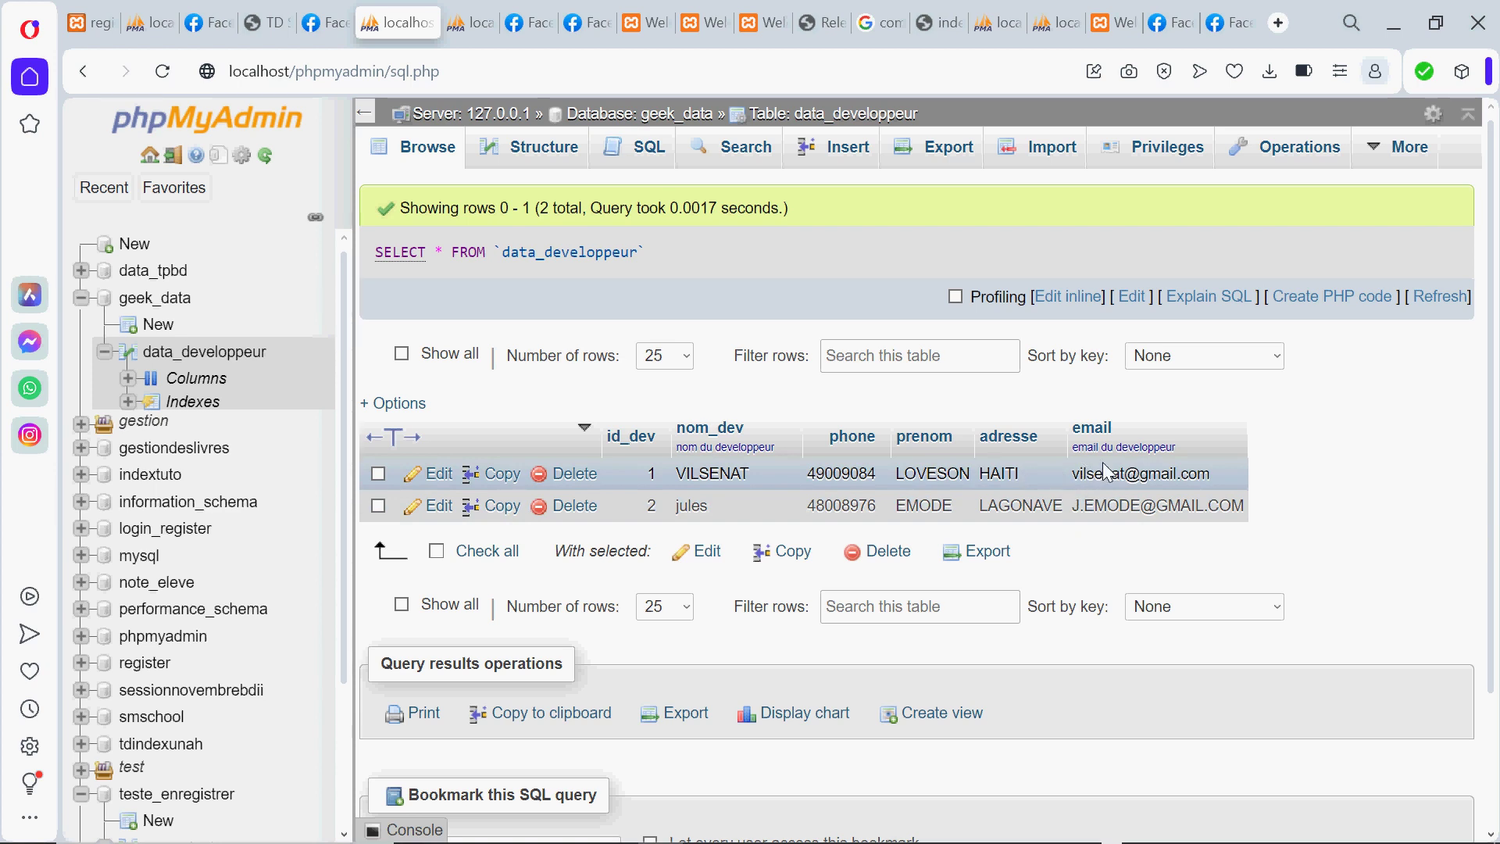
right_click(1106, 472)
Dismiss the stray context menu and open the first developer row in the edit form
click(1095, 475)
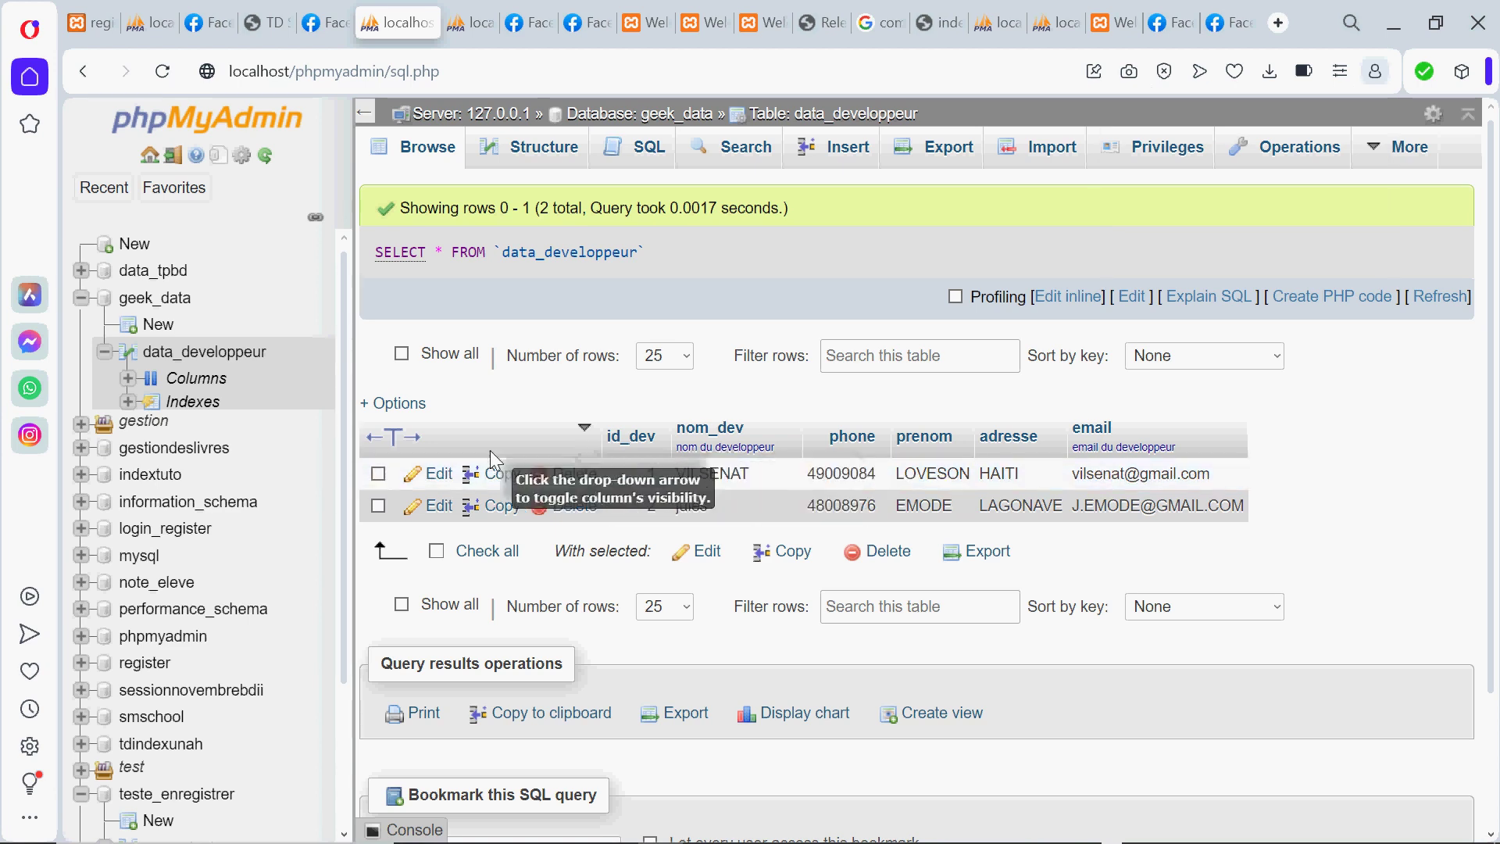
click(438, 474)
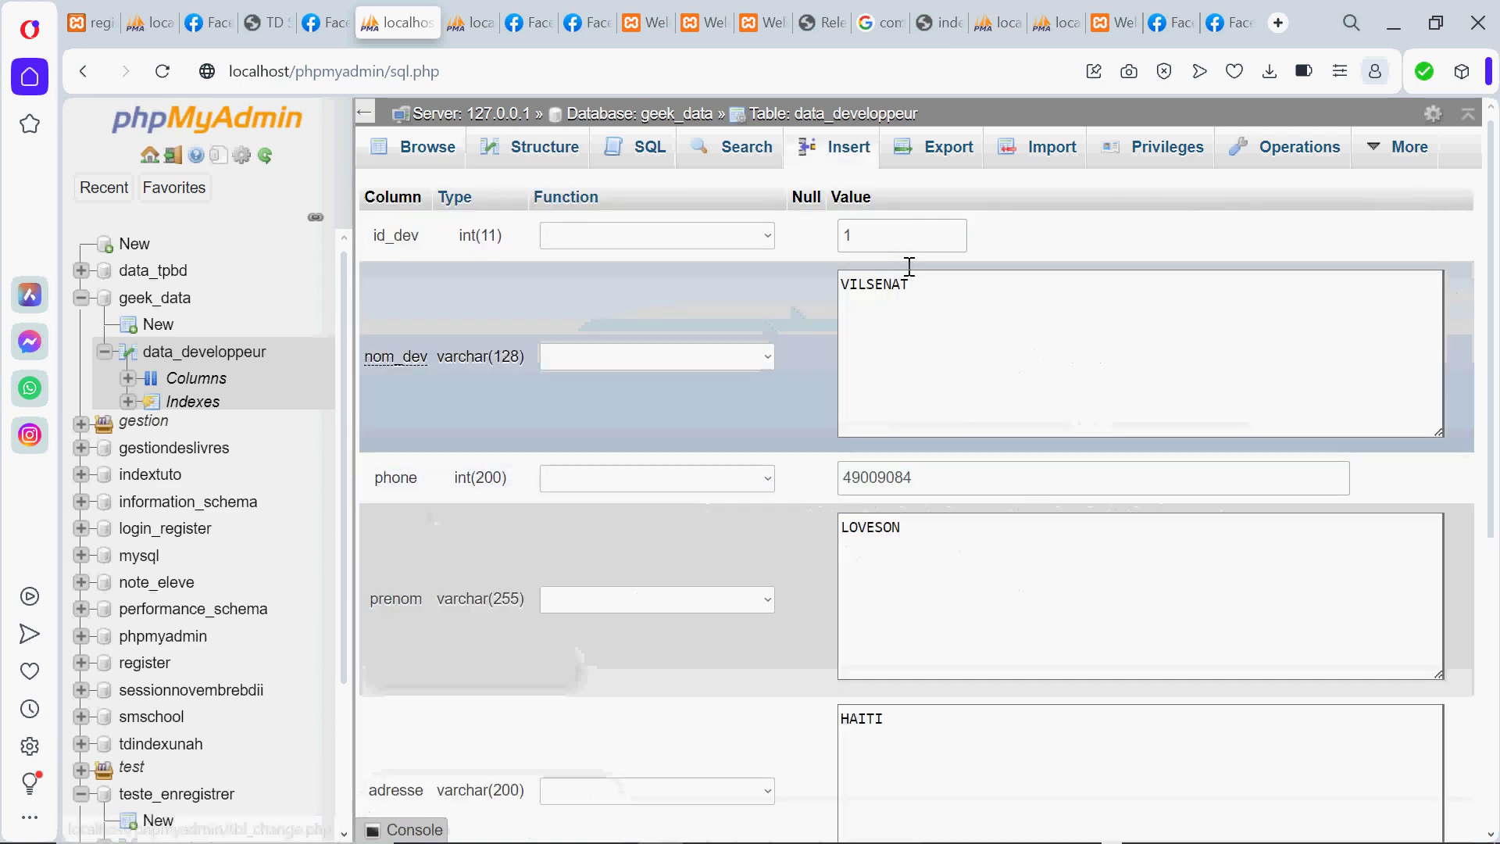
click(915, 288)
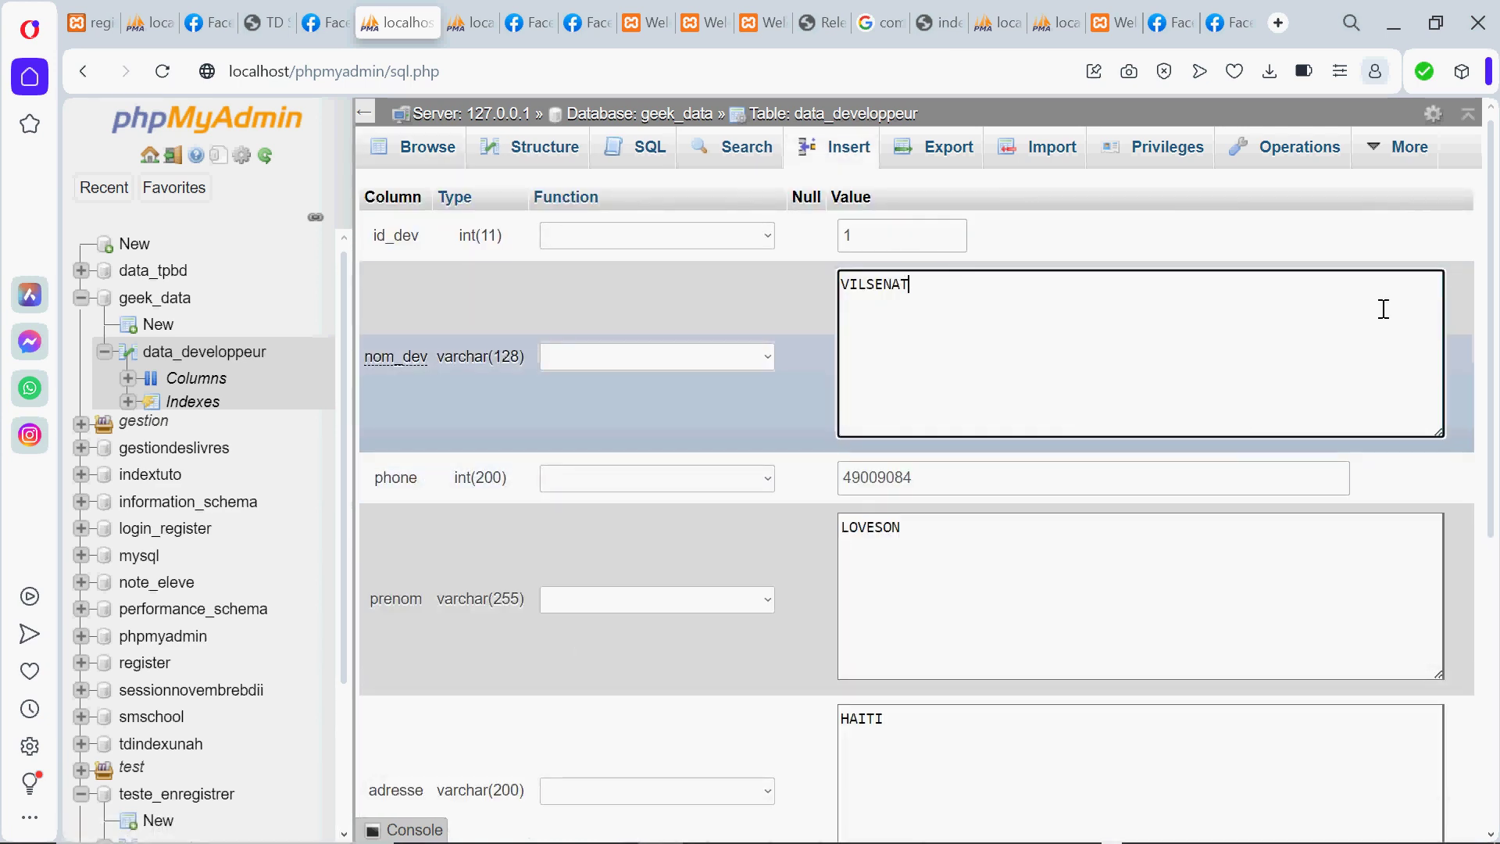
drag(1492, 269, 1449, 590)
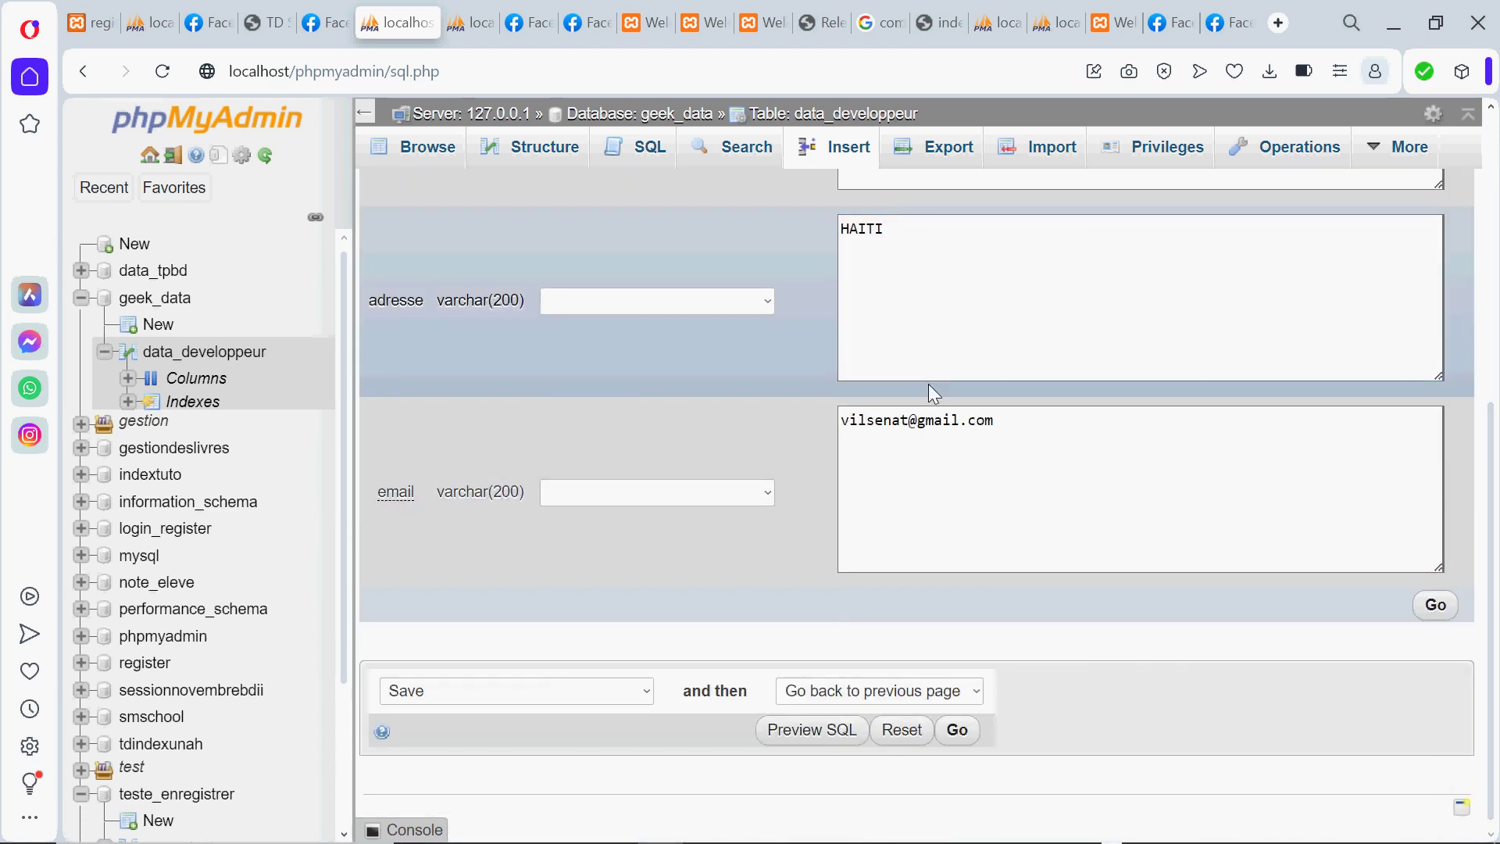
click(906, 412)
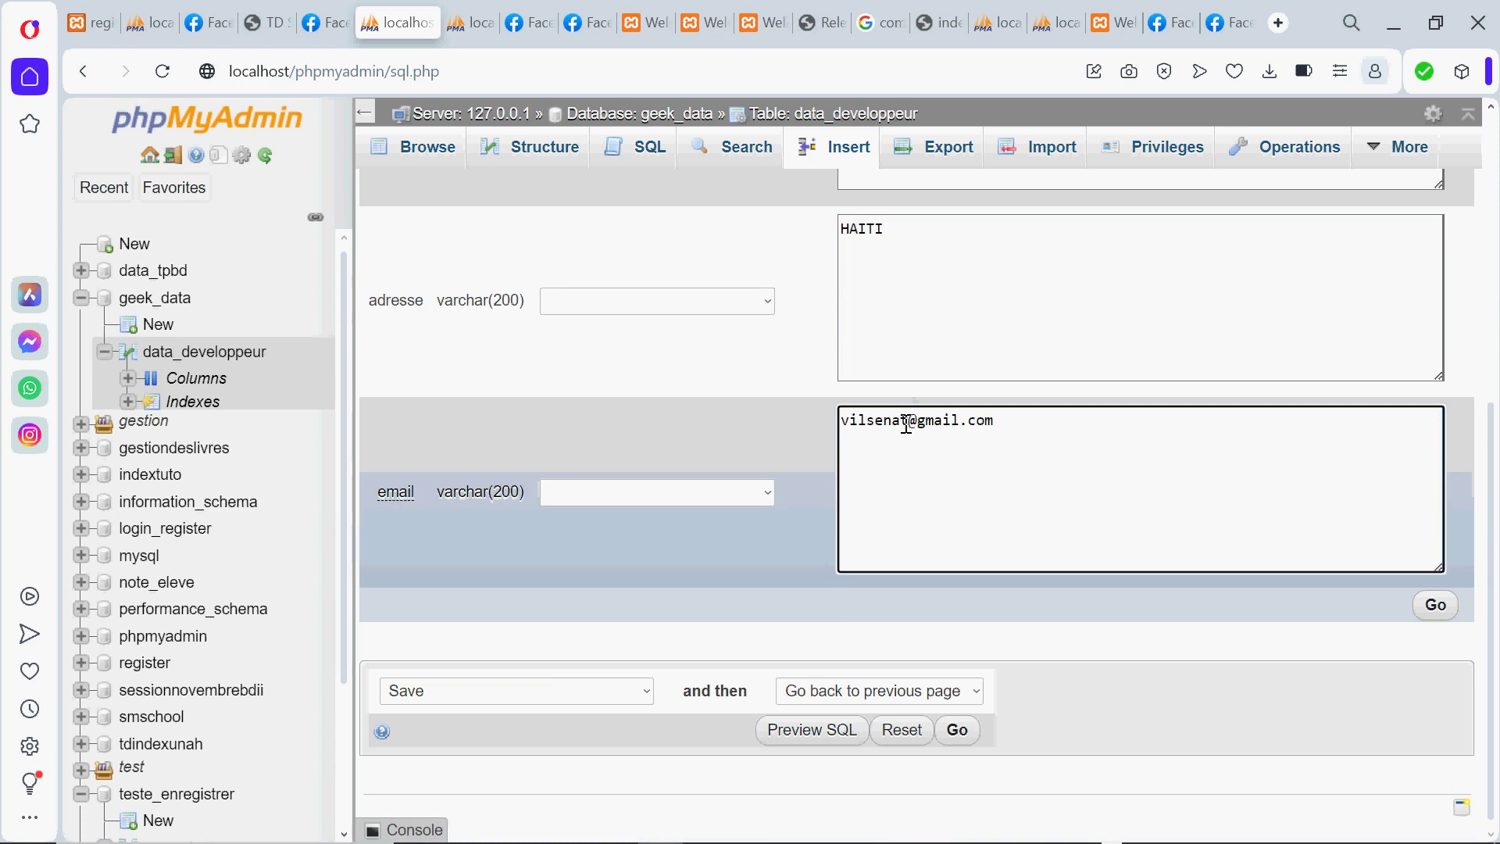
text(LOVESON)
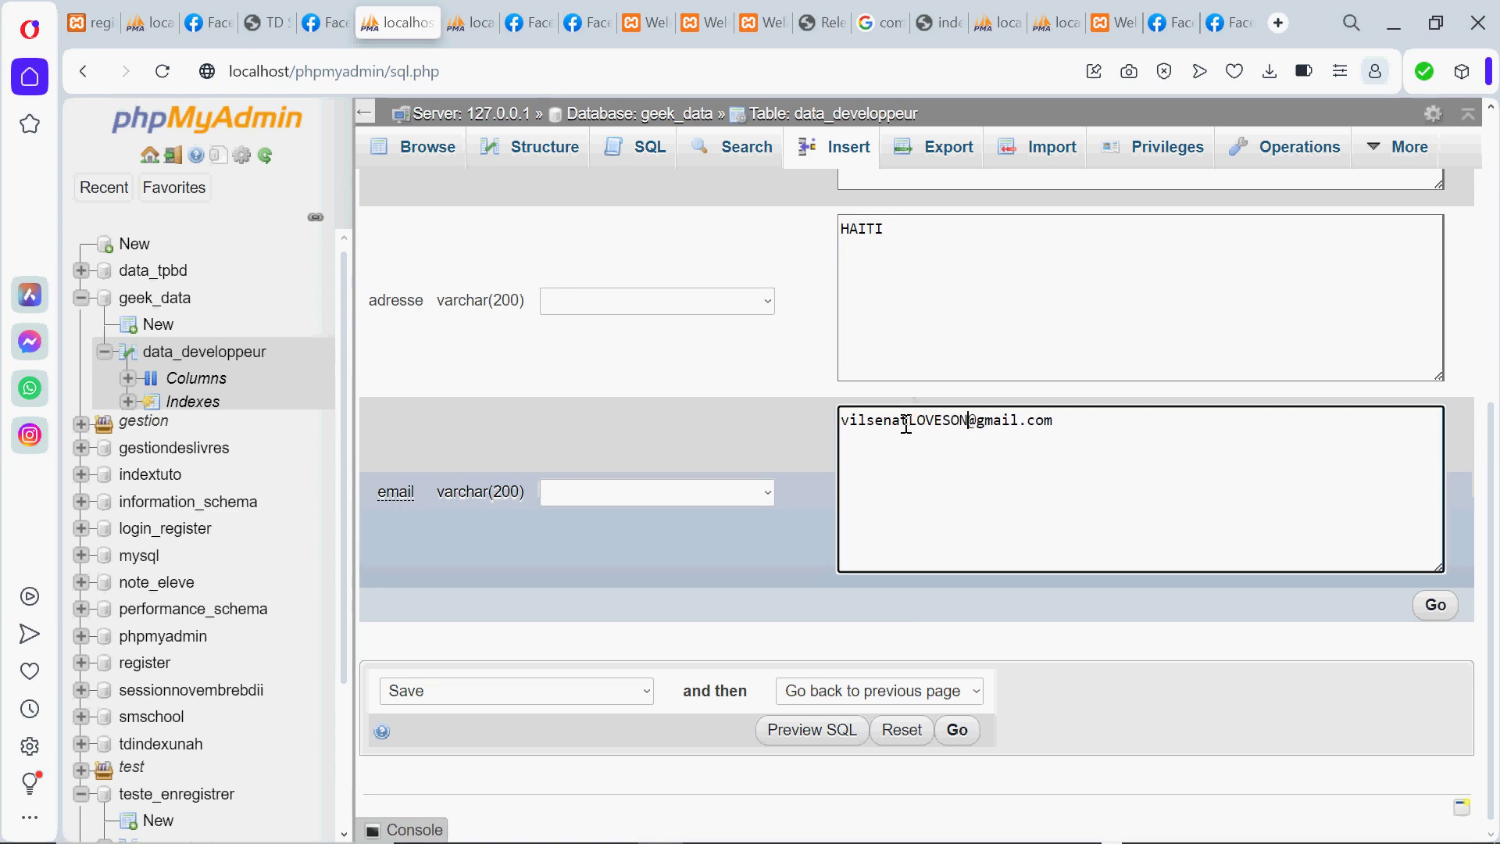
key(BackSpace)
key(BackSpace)
key(BackSpace)
key(BackSpace)
key(BackSpace)
key(BackSpace)
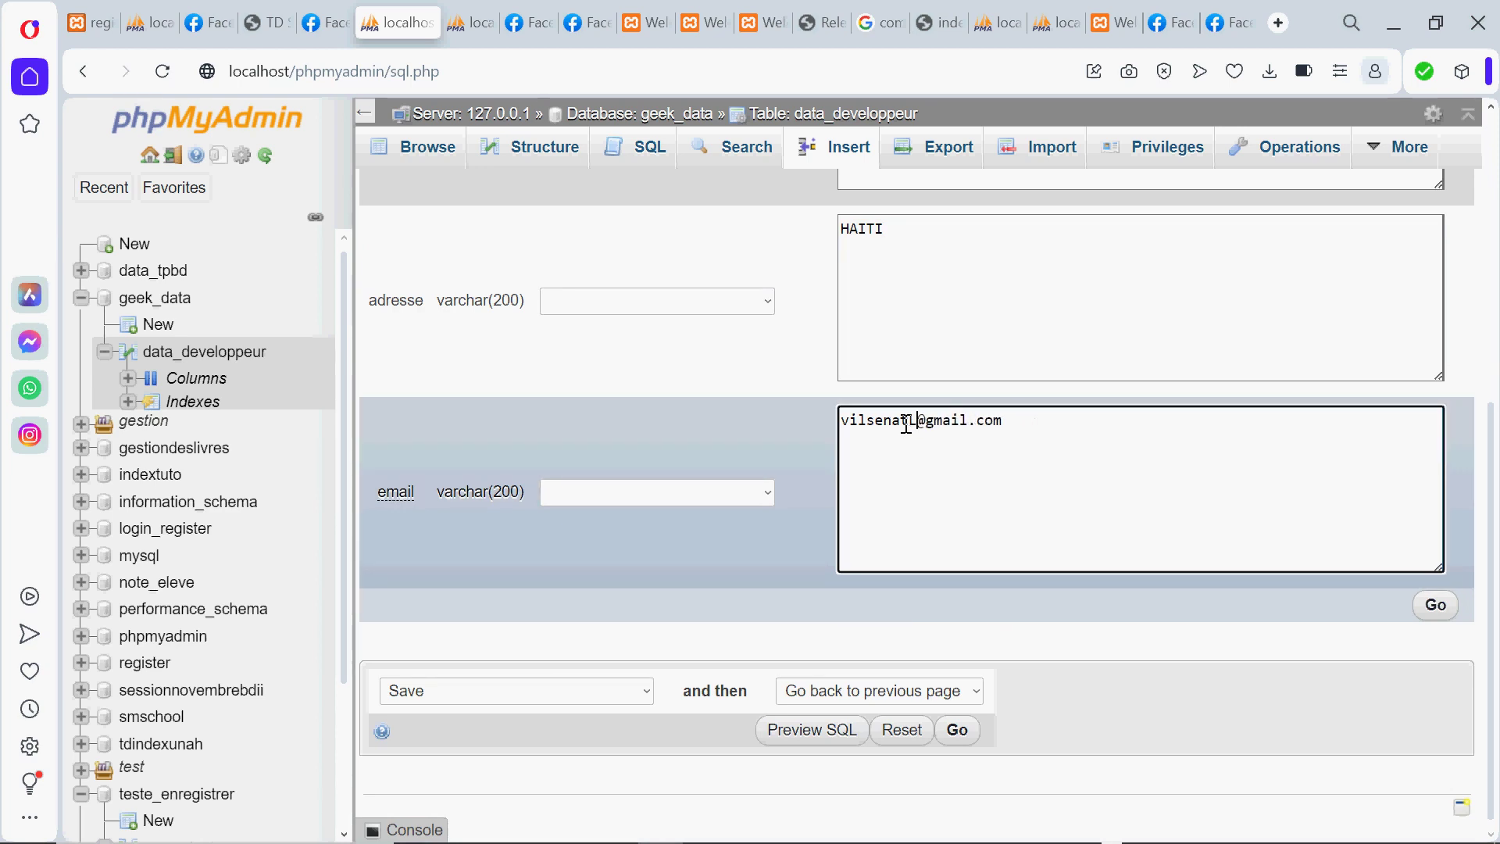
text(oveson)
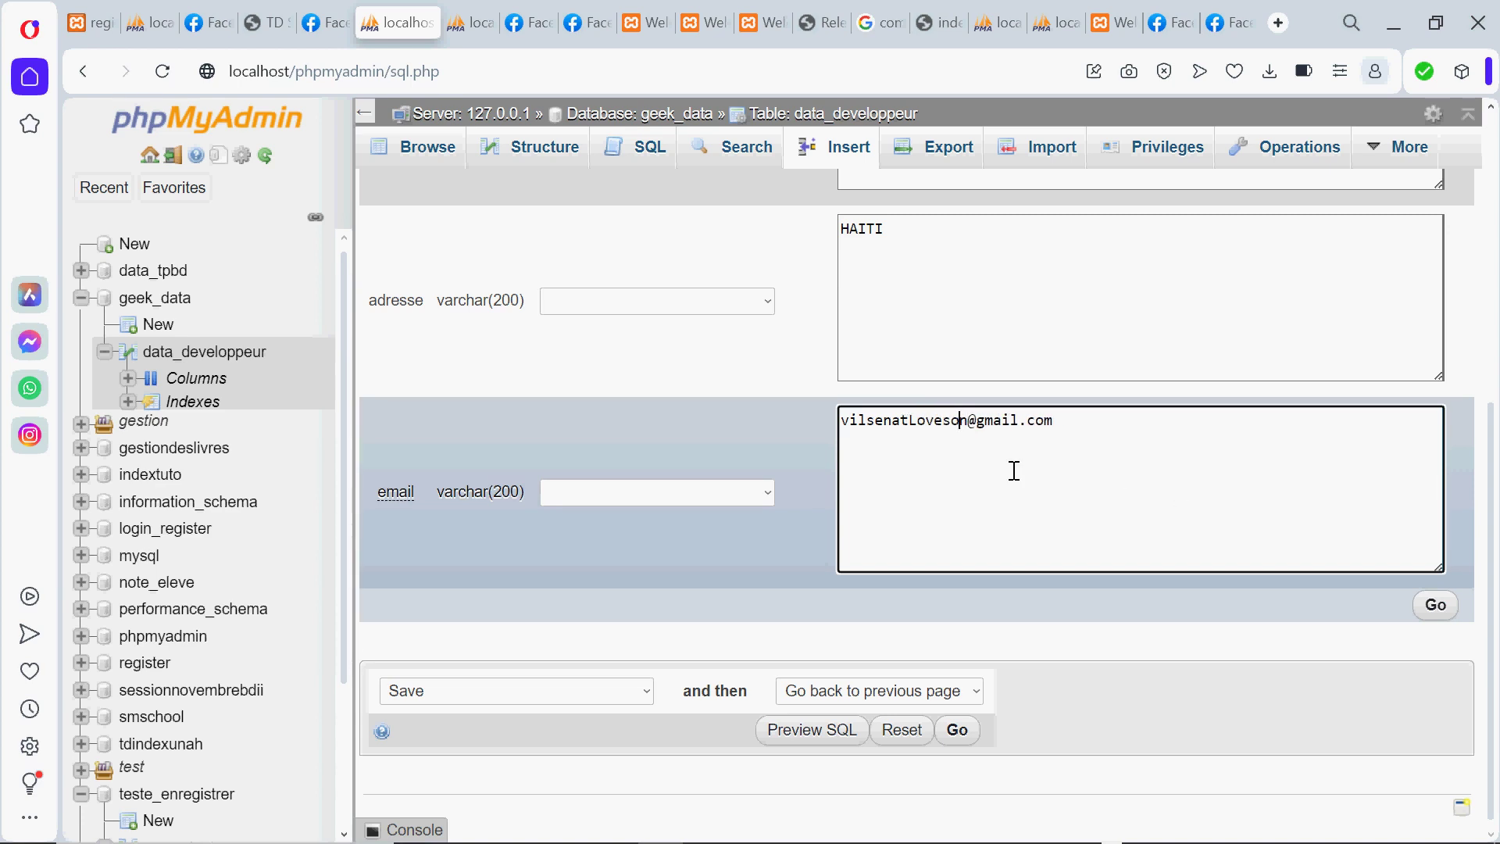
click(1430, 603)
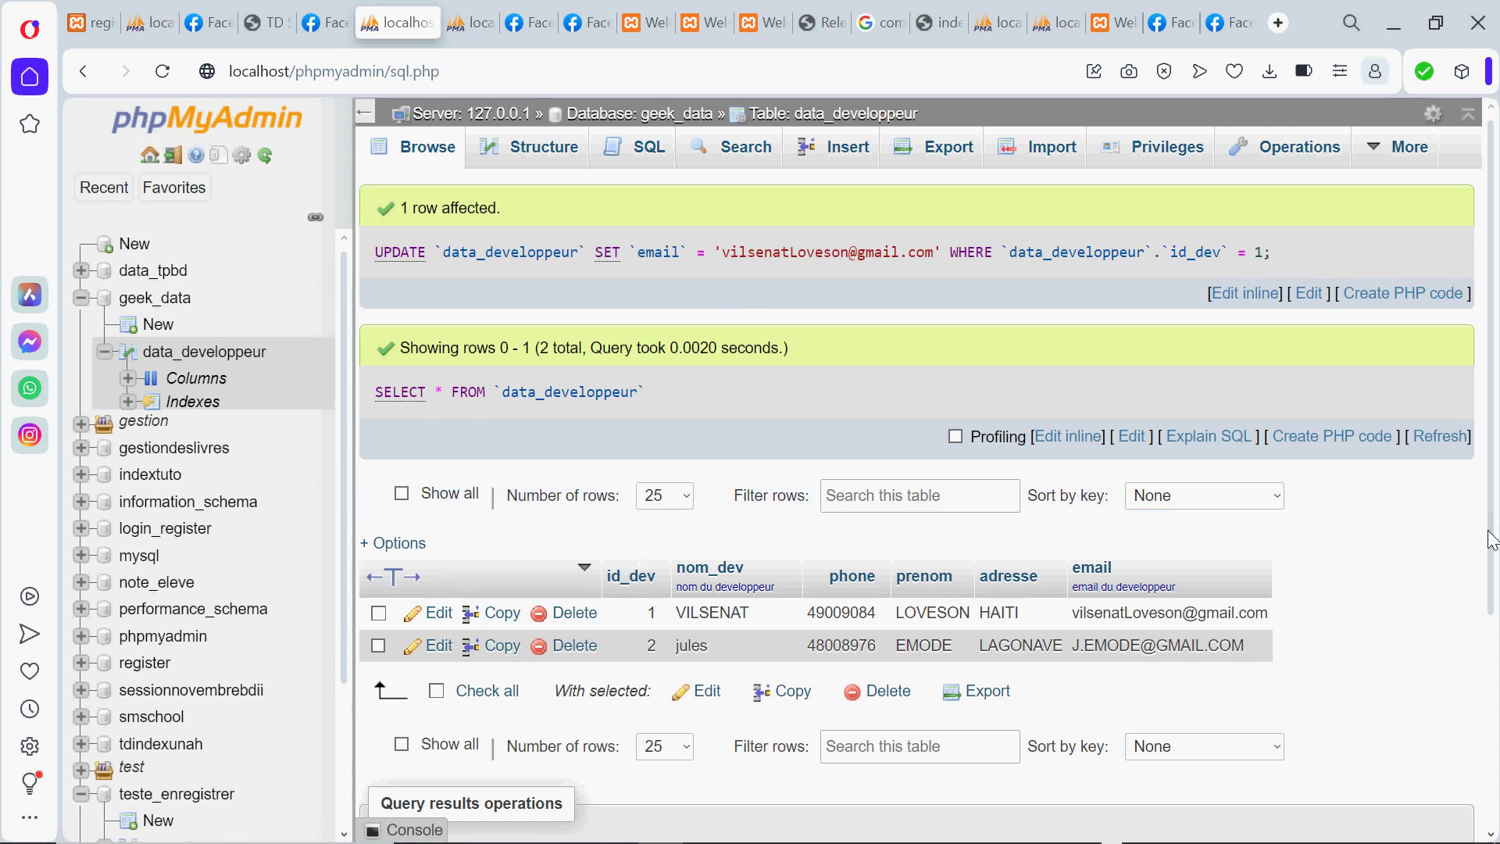
drag(1491, 544, 1474, 598)
scroll(1473, 578, up, 1)
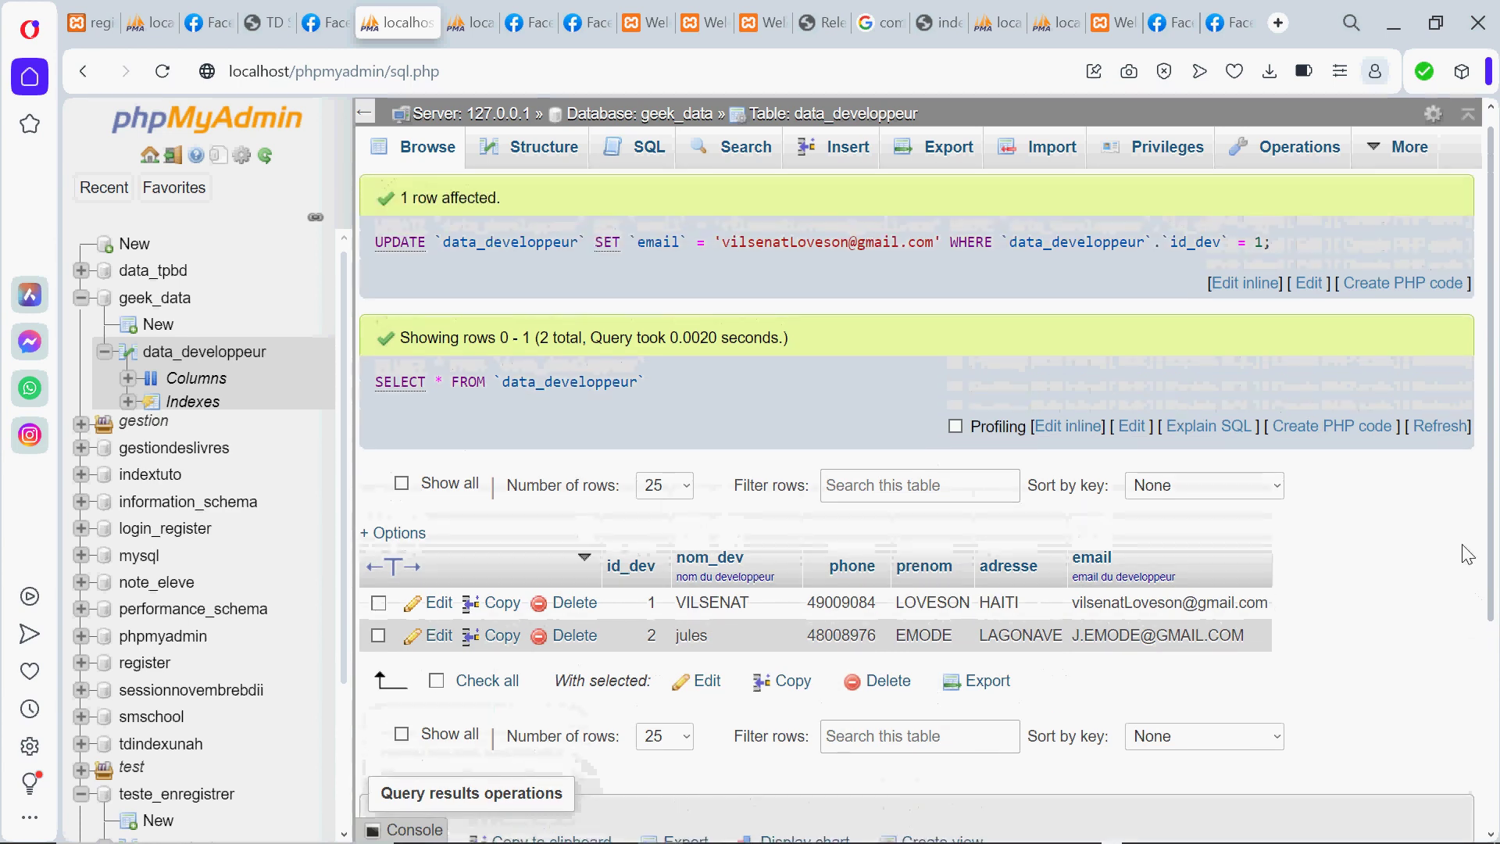
scroll(1473, 547, down, 3)
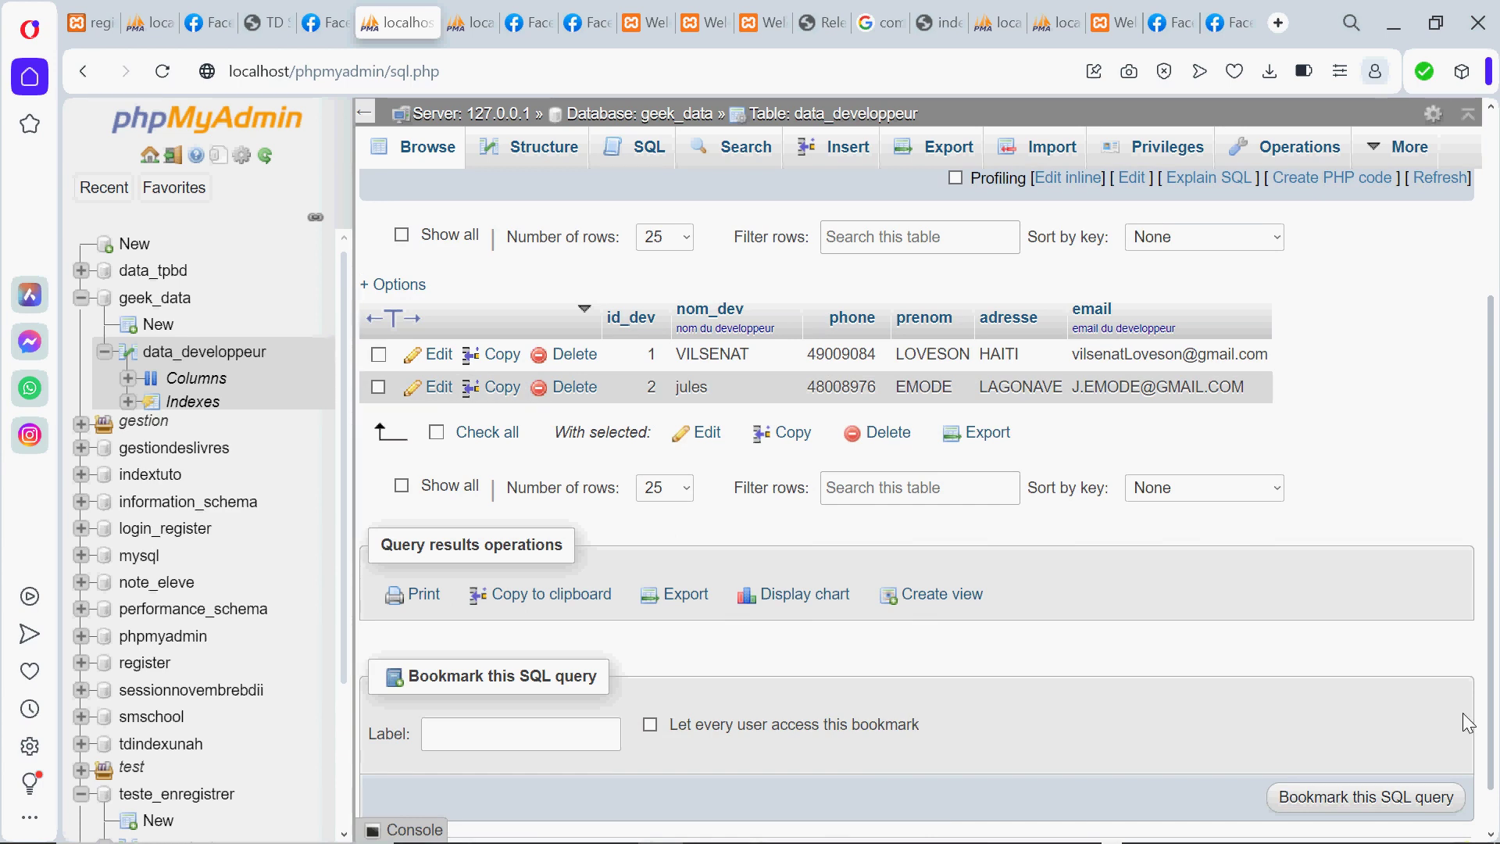
scroll(1468, 723, down, 1)
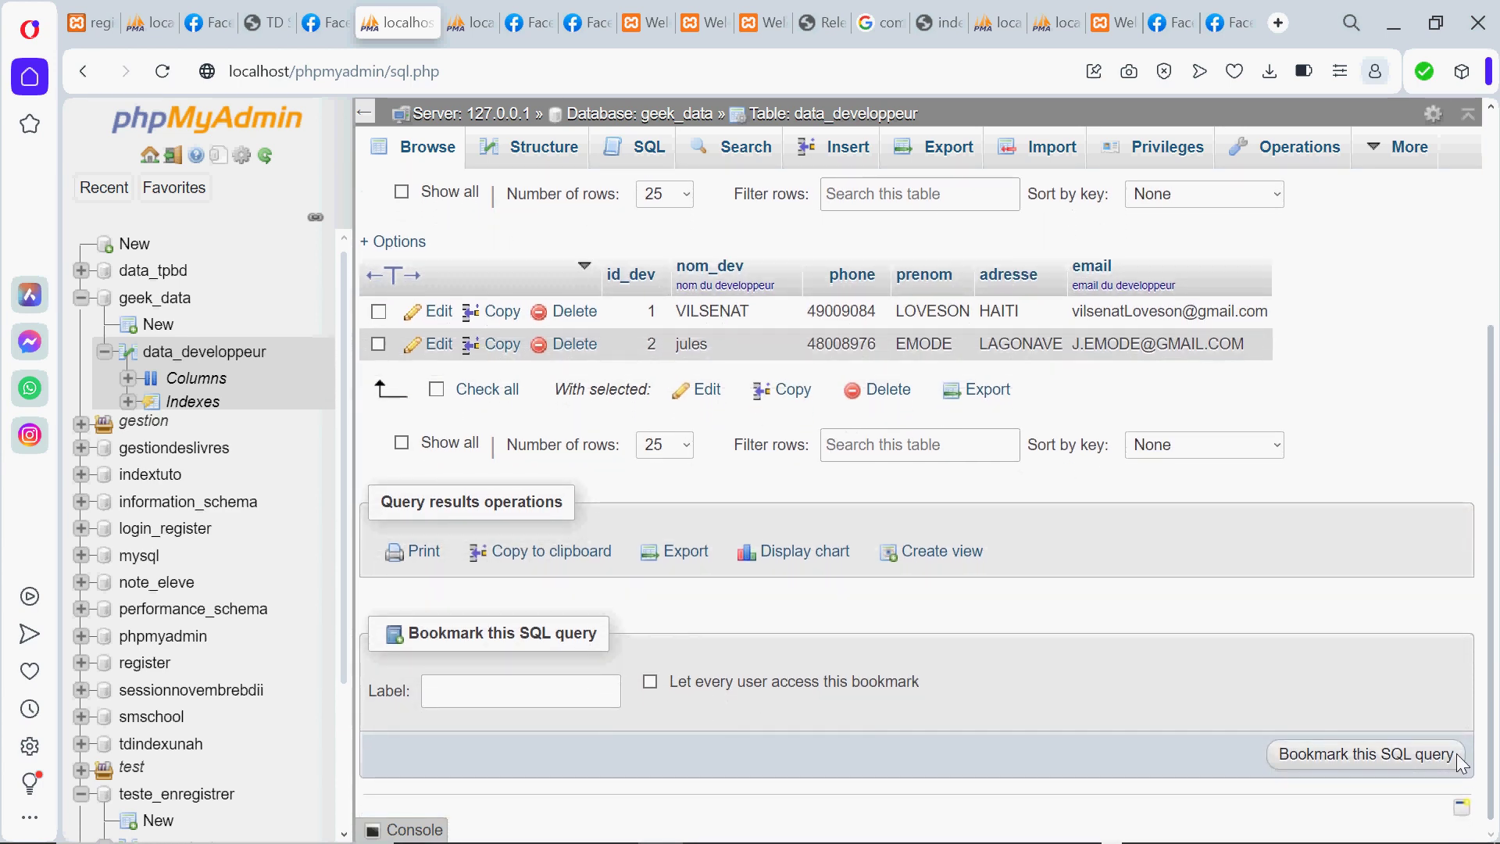
scroll(1449, 688, up, 4)
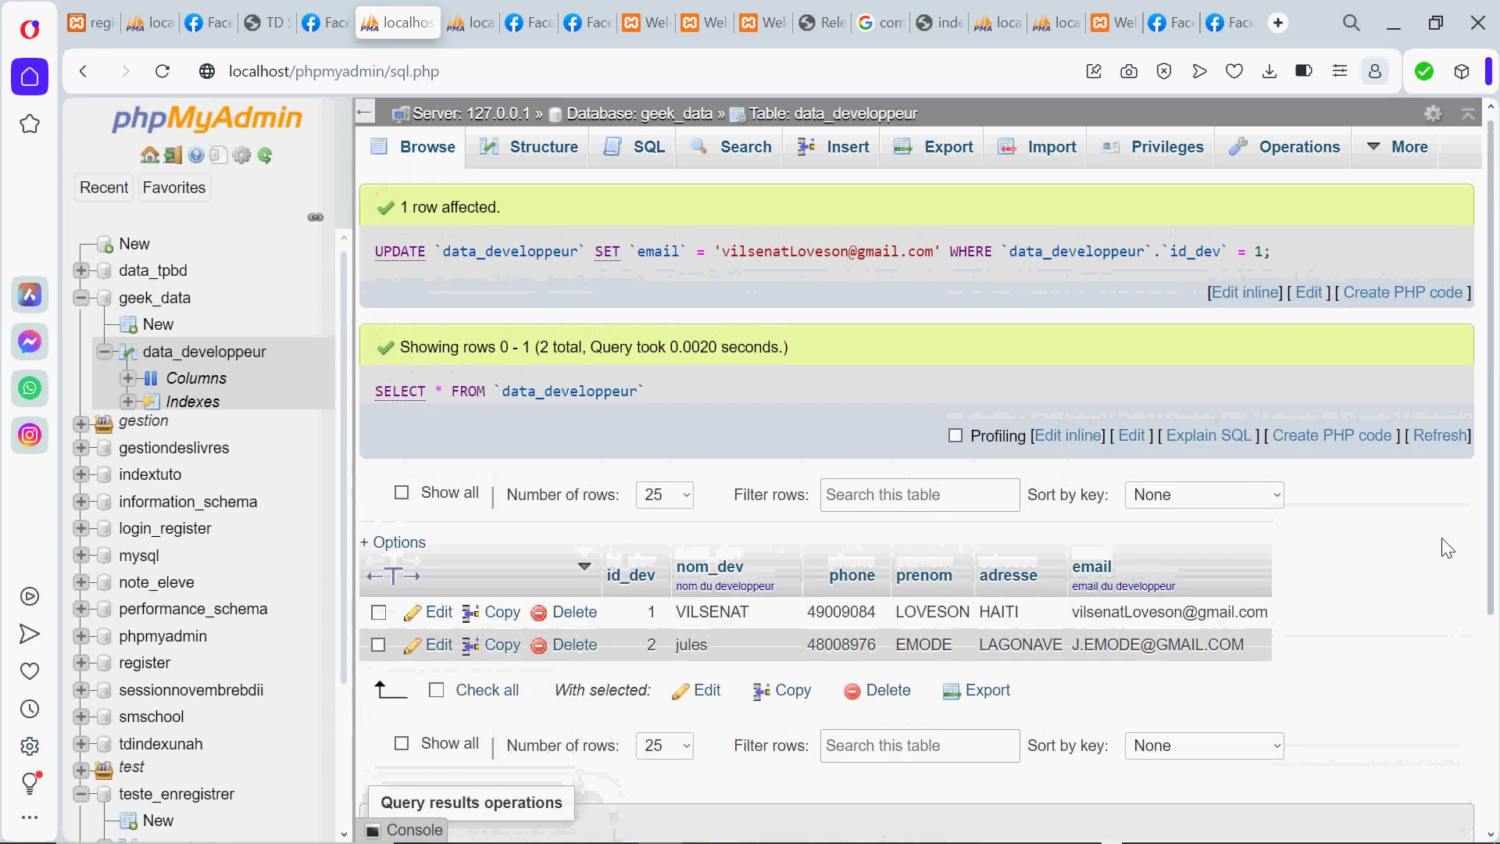
scroll(1445, 594, down, 4)
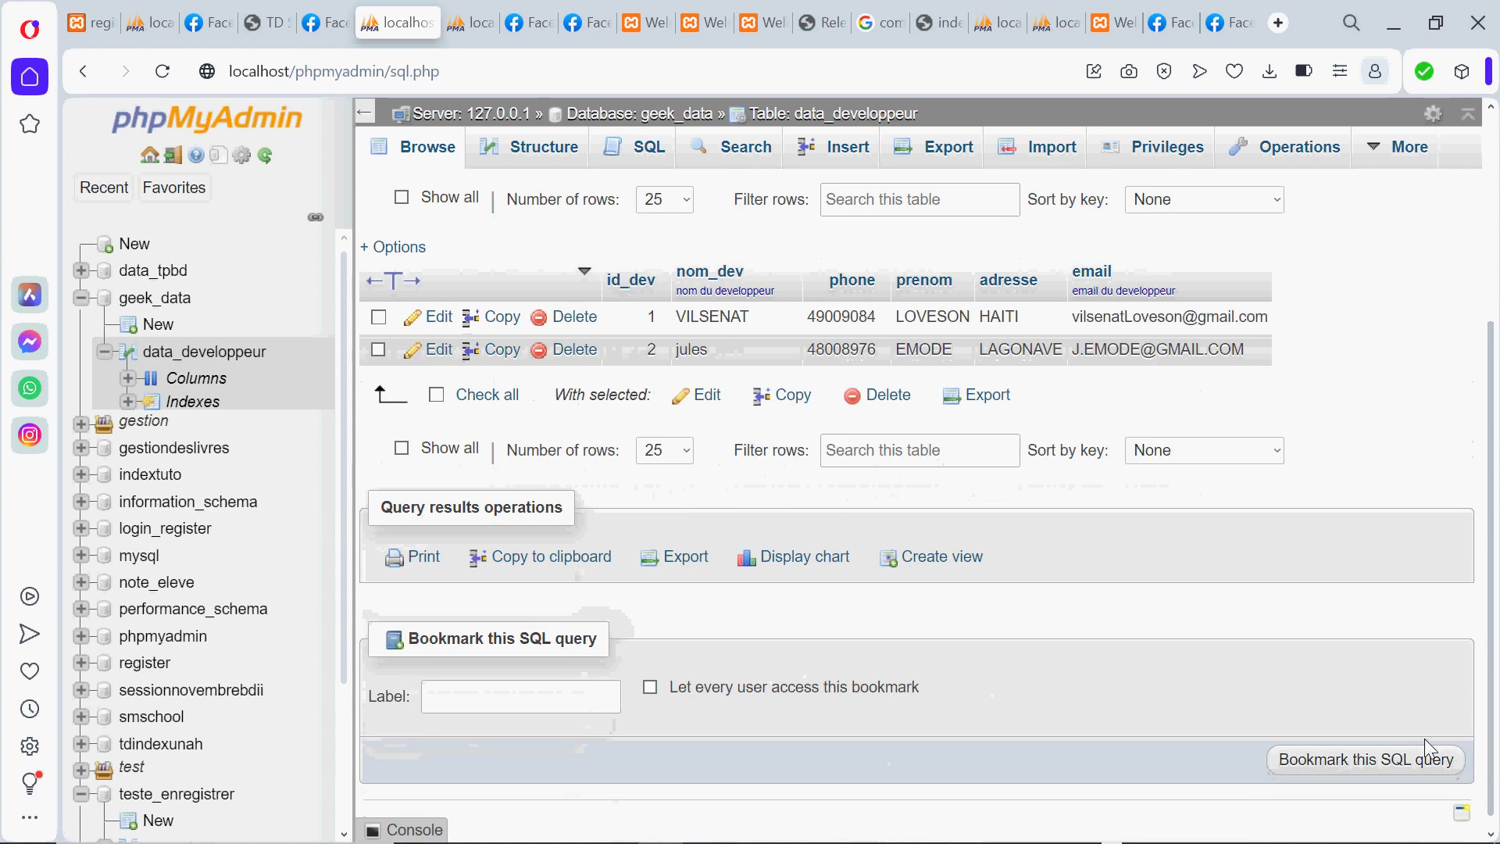
scroll(1418, 664, up, 4)
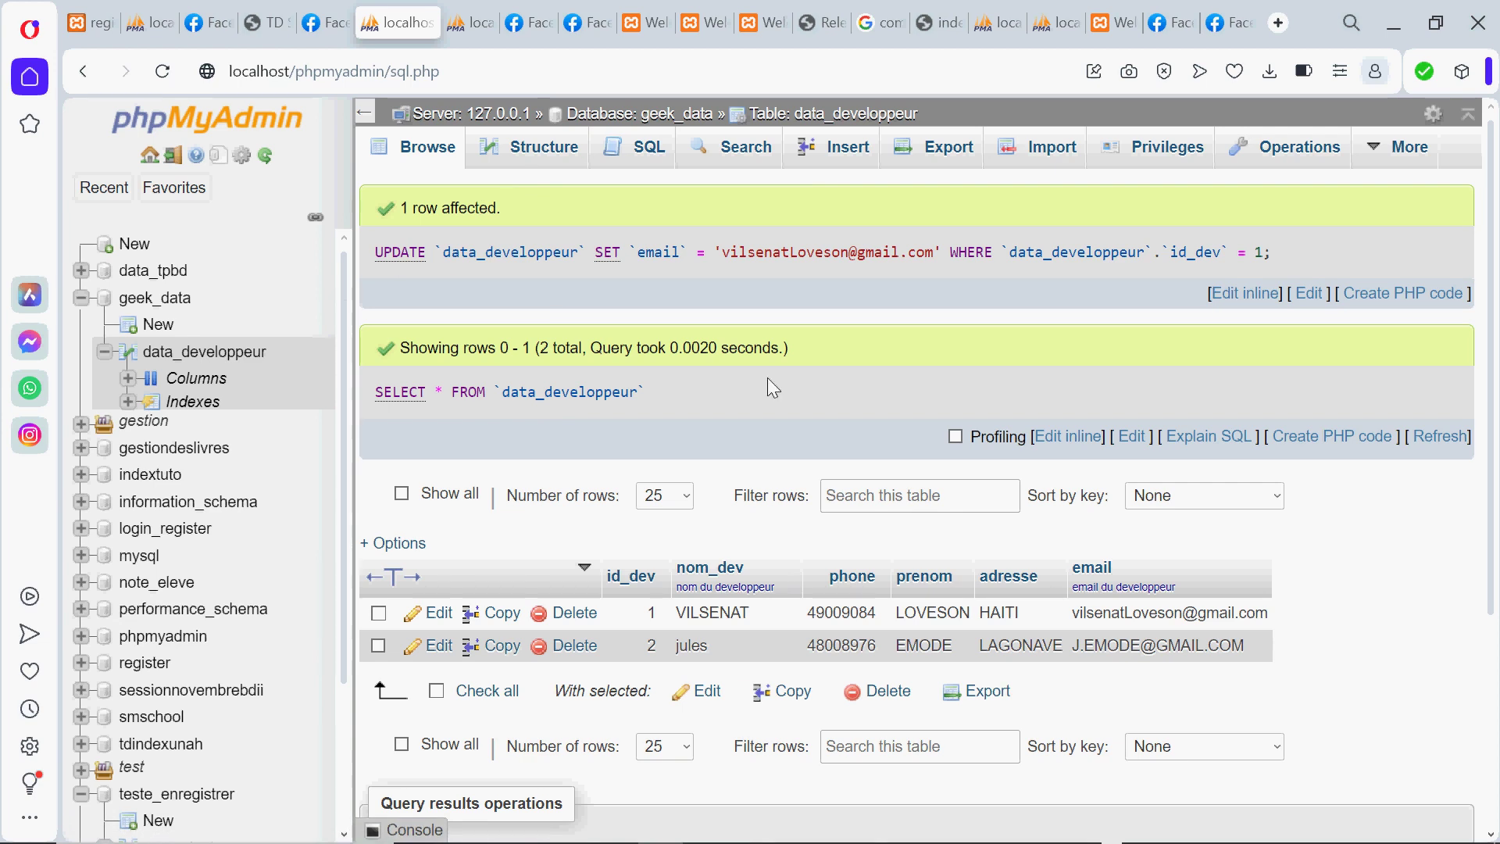
mouse_move(867, 840)
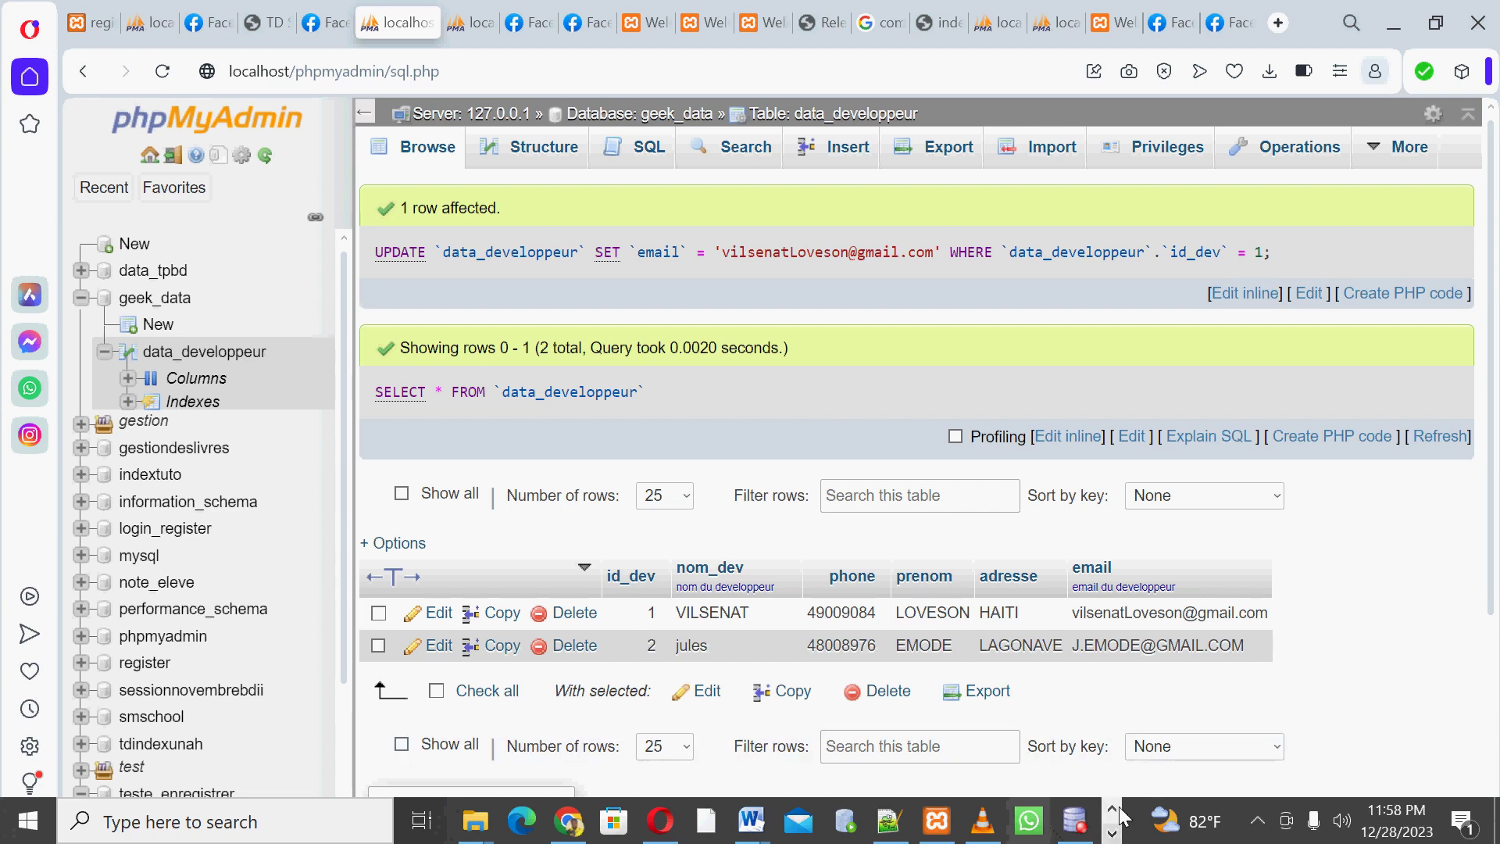
Bring up CamStudio from the hidden tray icons and show its File menu's pause and stop options
click(1258, 821)
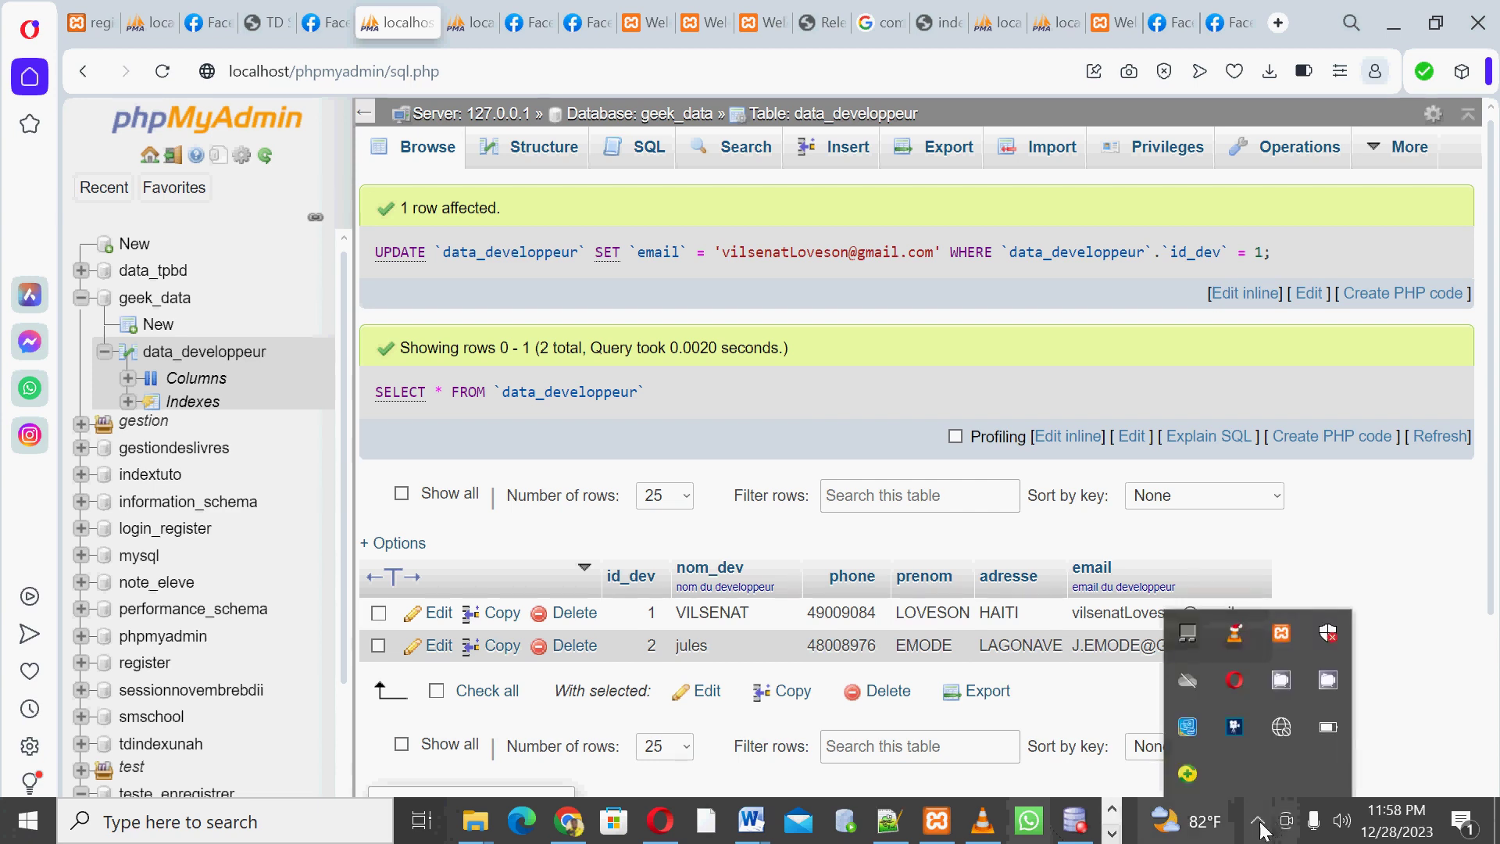
click(1275, 729)
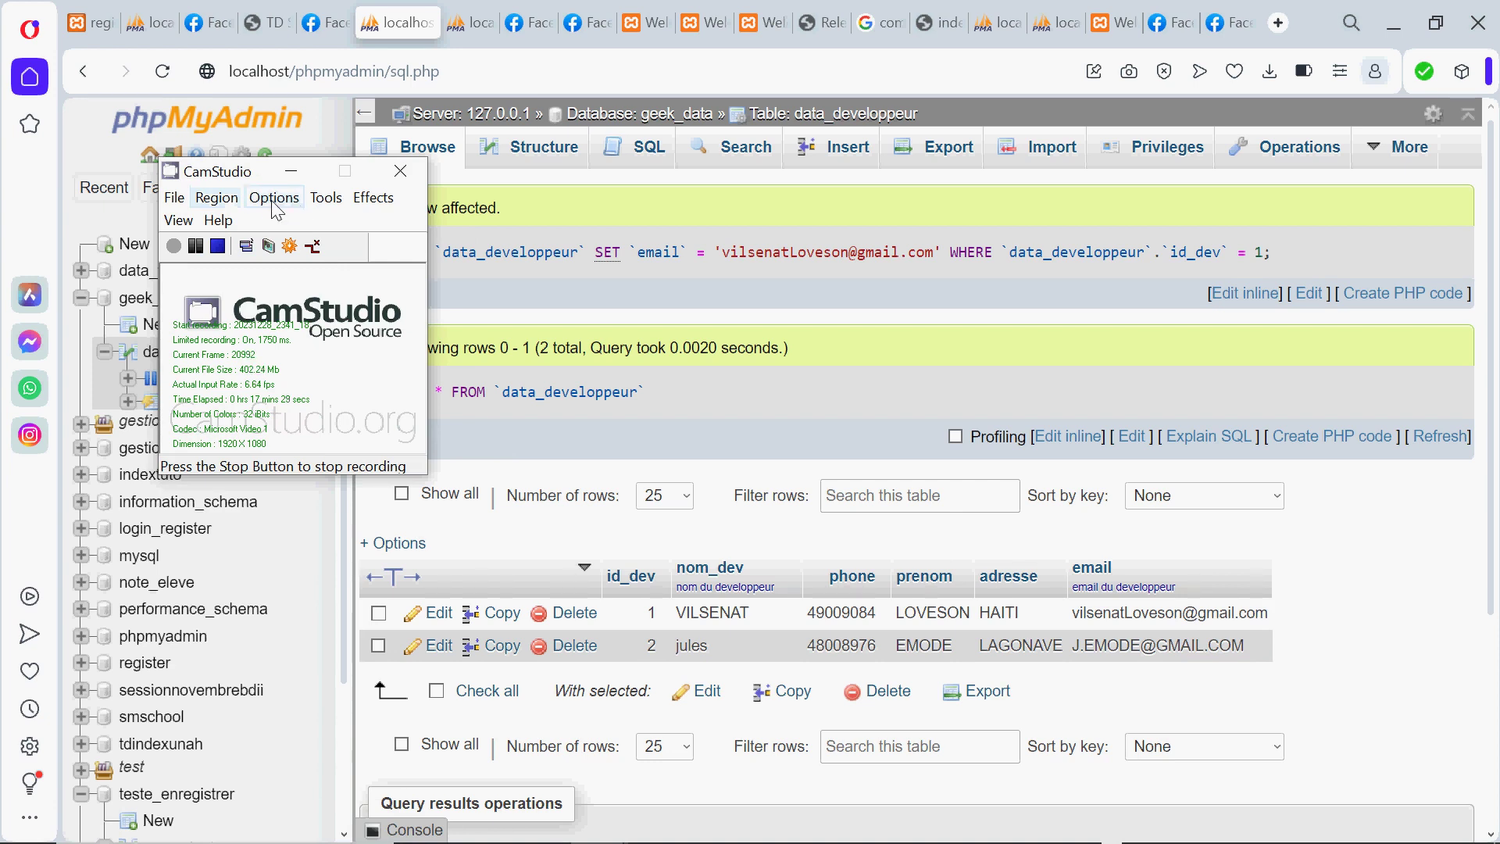
click(180, 201)
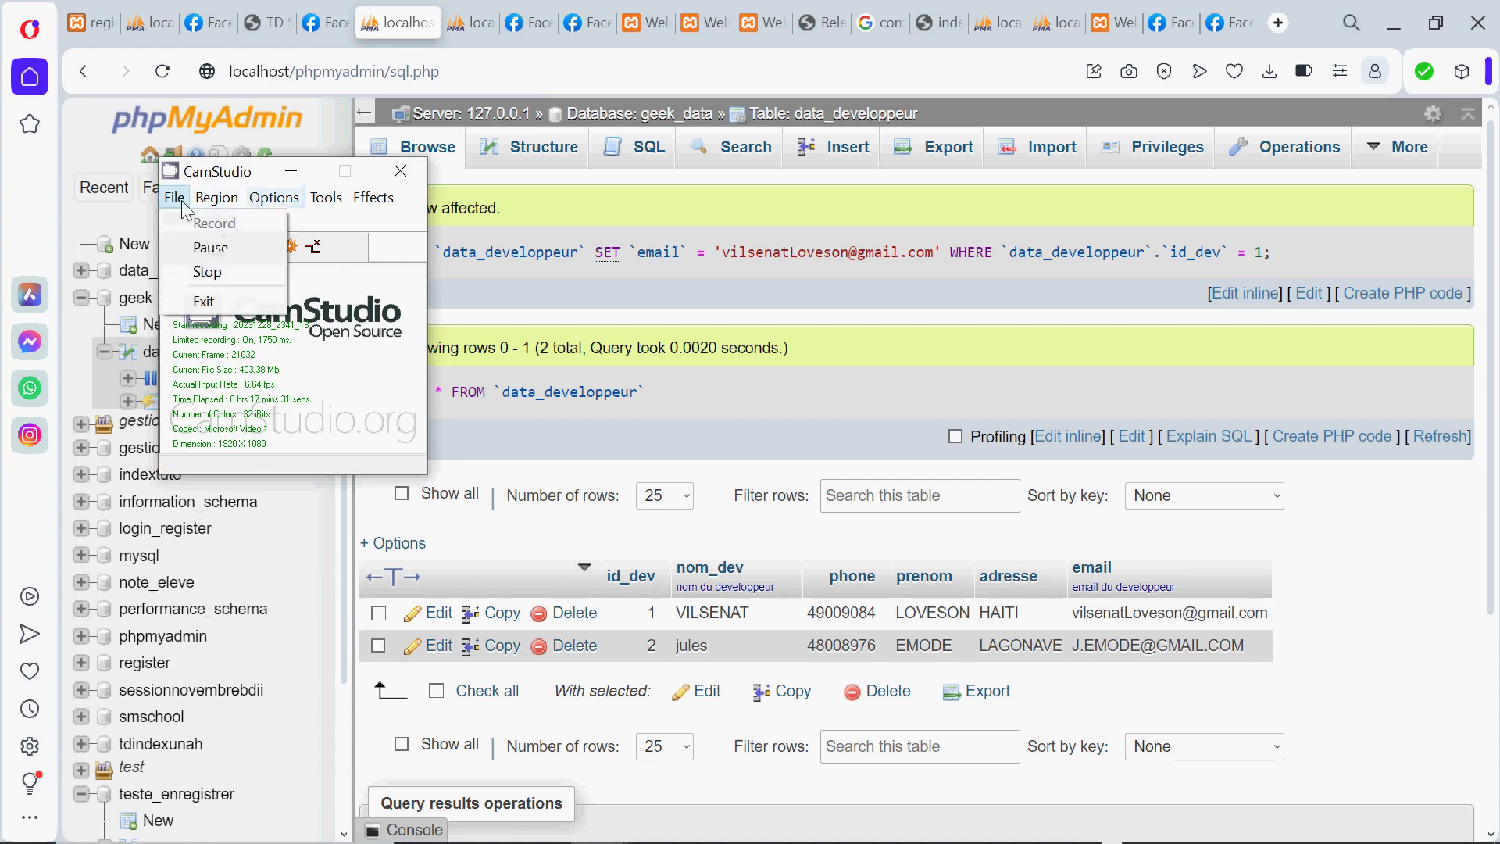